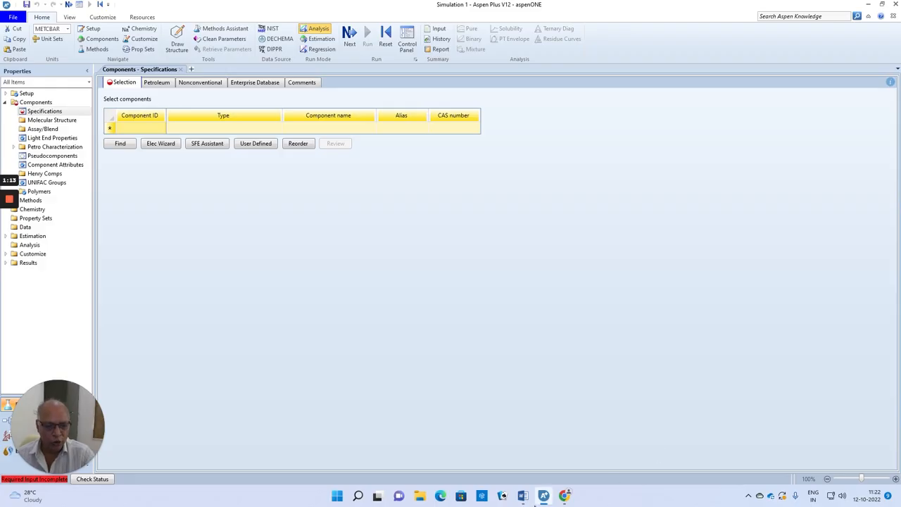
Check the esterification problem in the Word document, and add ACETIC-ACID to the Aspen Plus component list with the ID AA
left_click(522, 496)
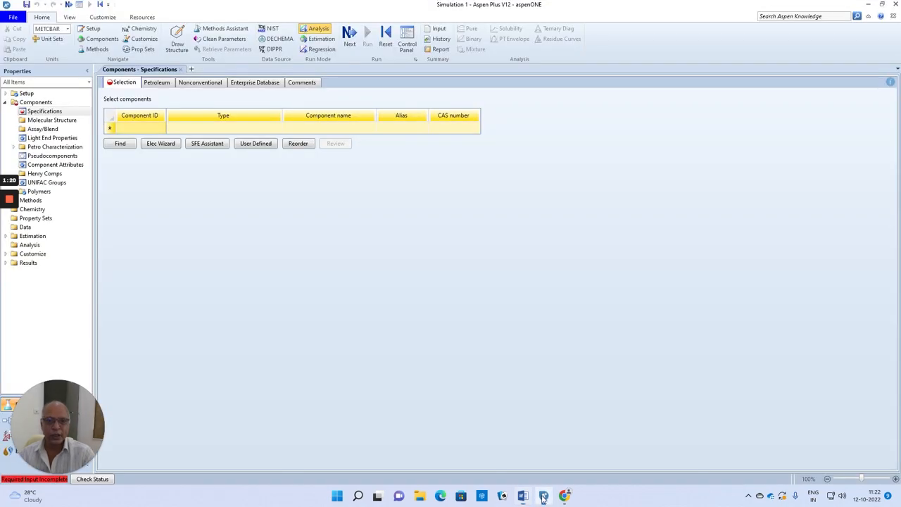
left_click(543, 495)
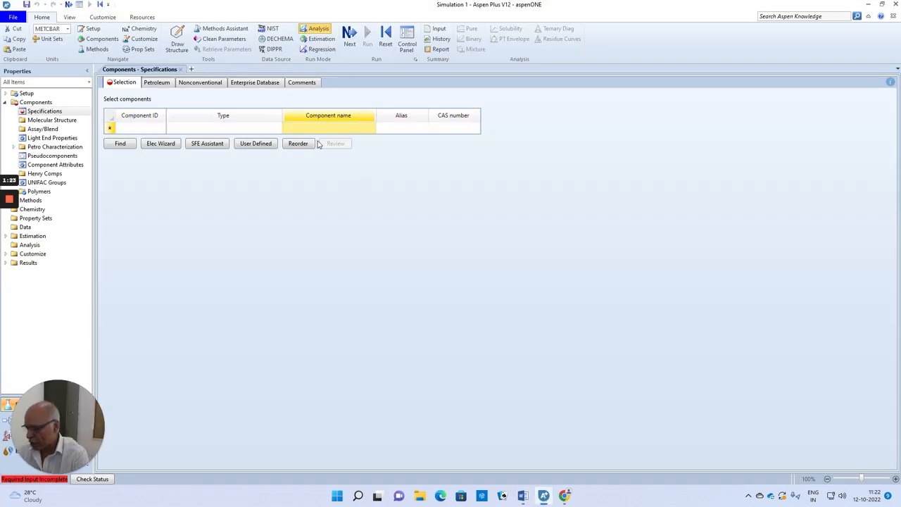
type("ACETIC-AC")
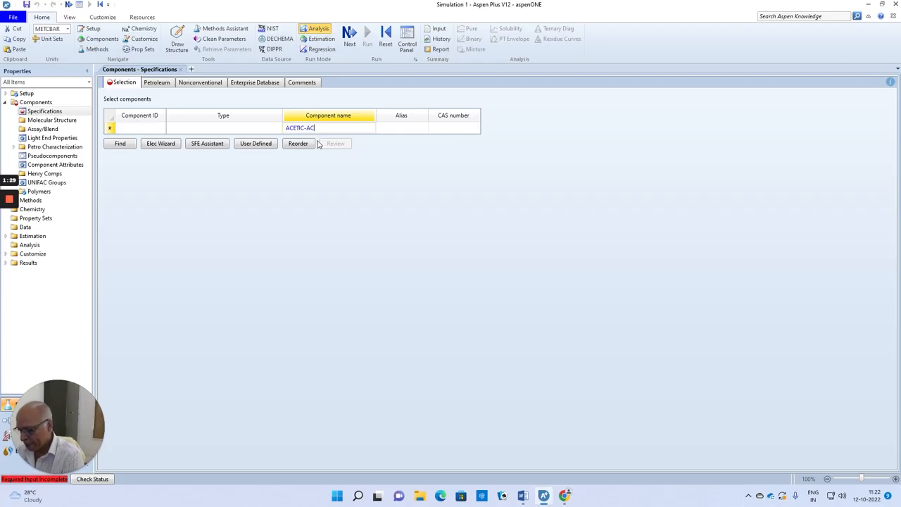
type("ID")
key("Return")
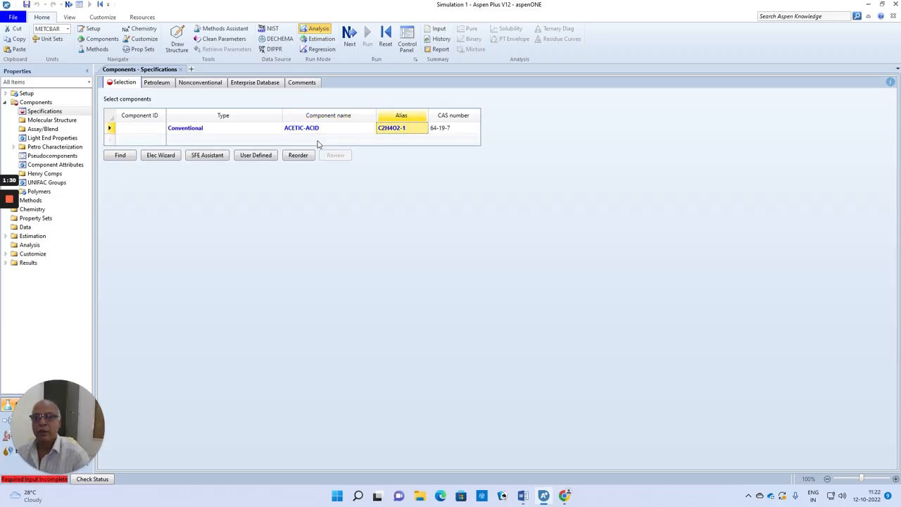
left_click(130, 133)
type("AA")
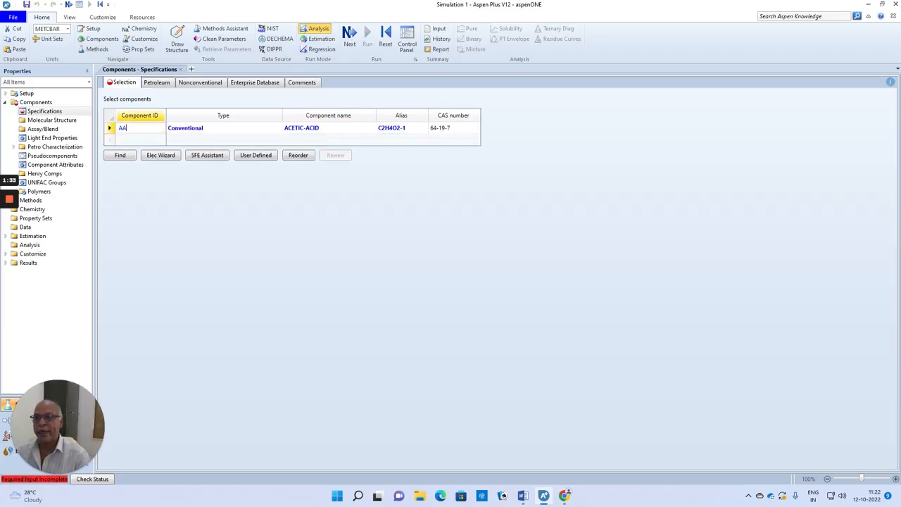
key("Return")
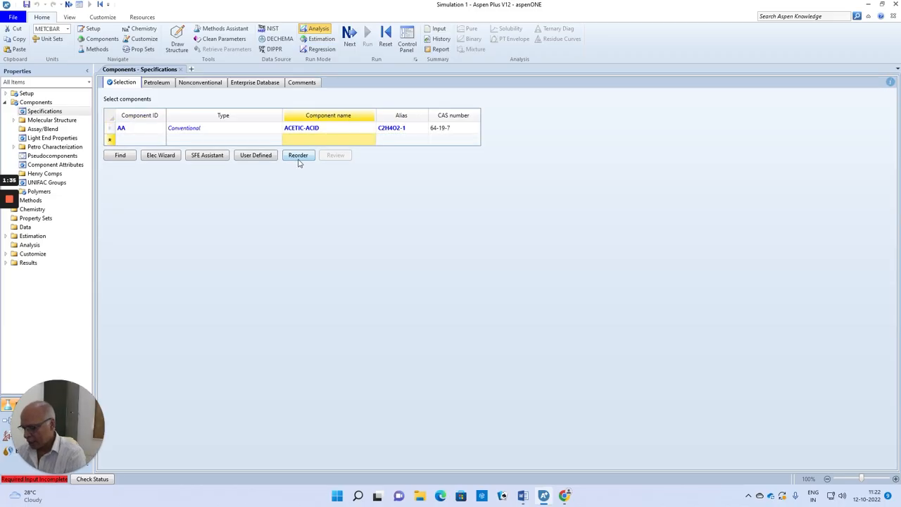
Add ETHANOL as the second component with the component ID ETHANOL
type("ETHANOL")
key("Return")
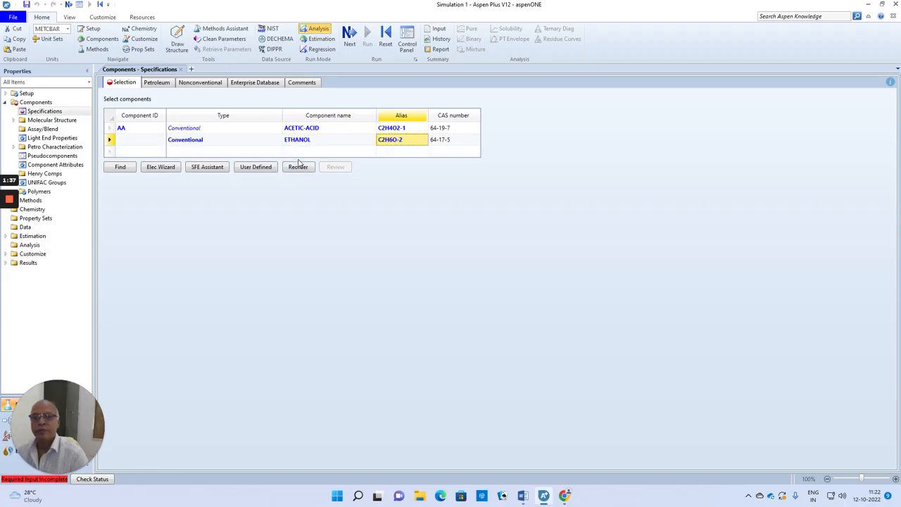
left_click(128, 145)
type("ETHANOL")
key("Return")
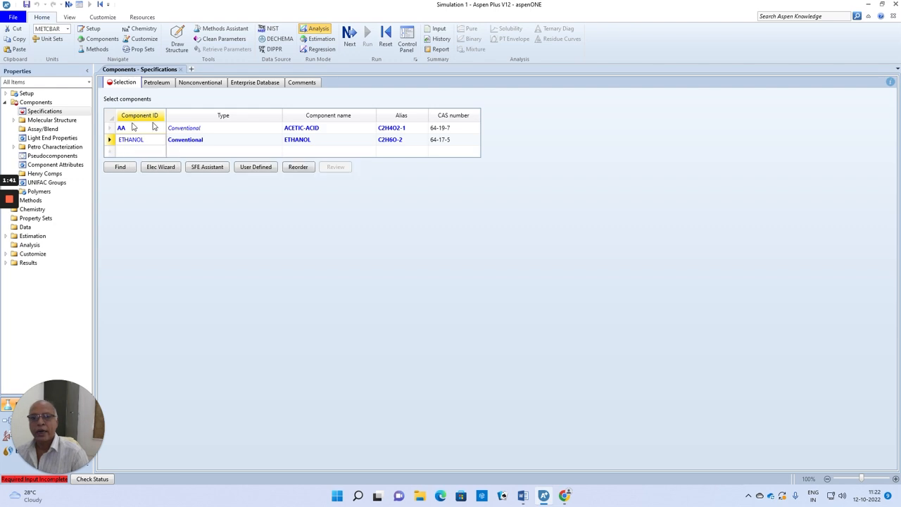
Add ETHYL-ACETATE as the third component with the component ID EA
left_click(296, 153)
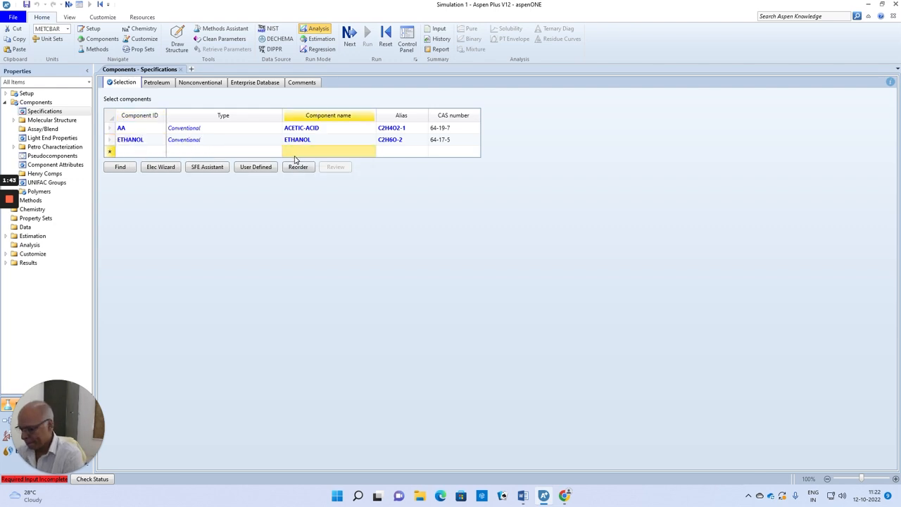
type("ETHYL")
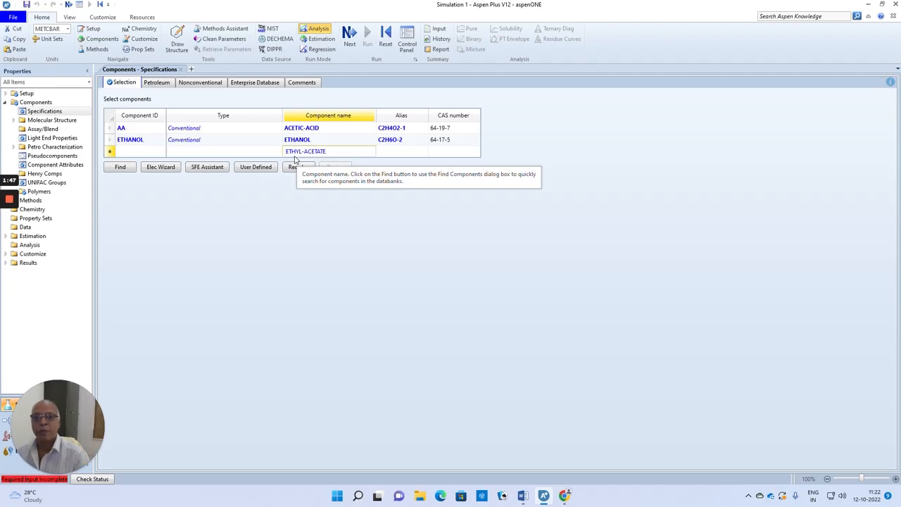
type("-ACETATE")
key("Return")
left_click(149, 154)
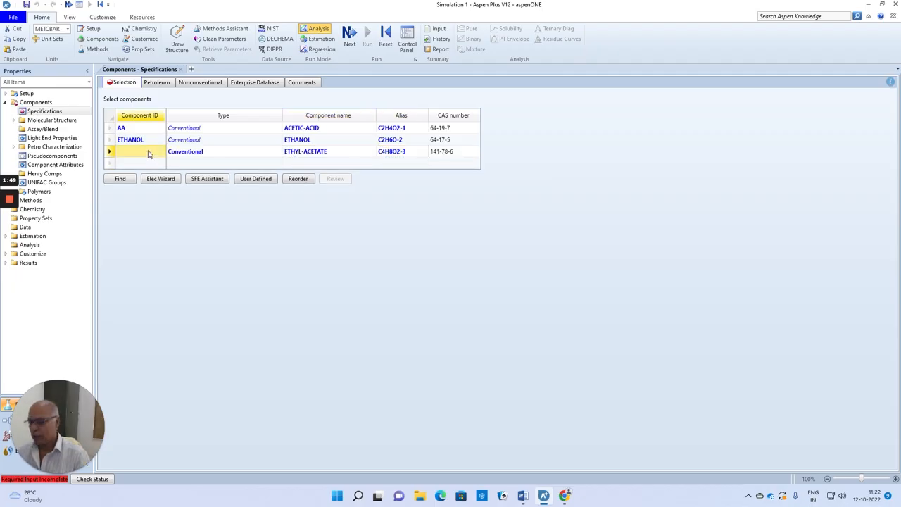
type("EA")
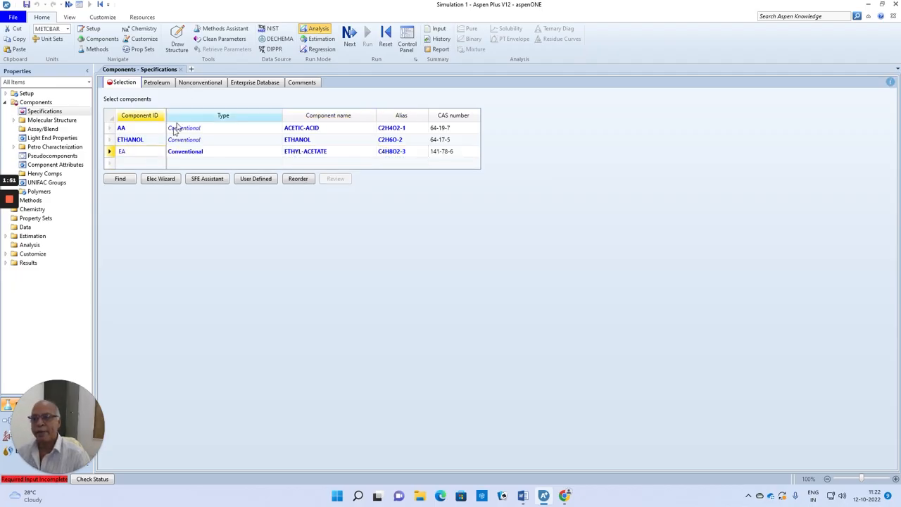
Add WATER as the fourth component by entering its component ID
left_click(144, 165)
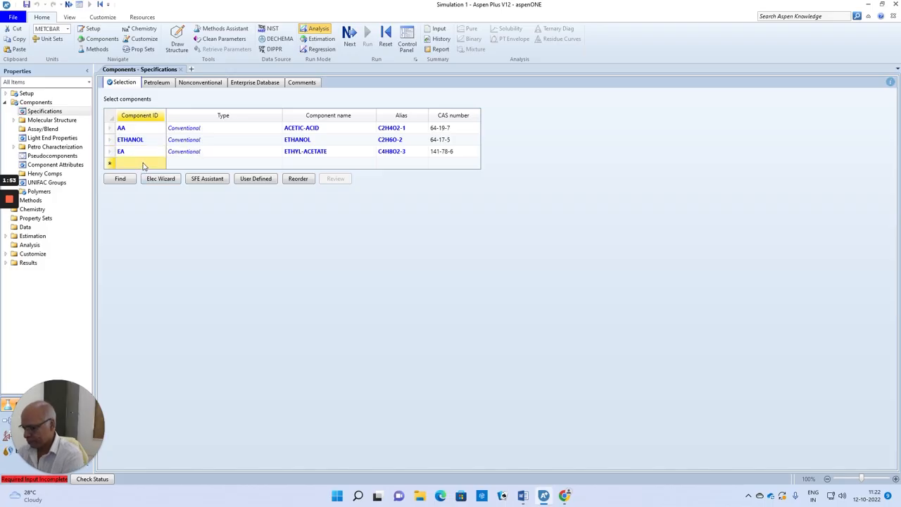
type("WATER")
key("Return")
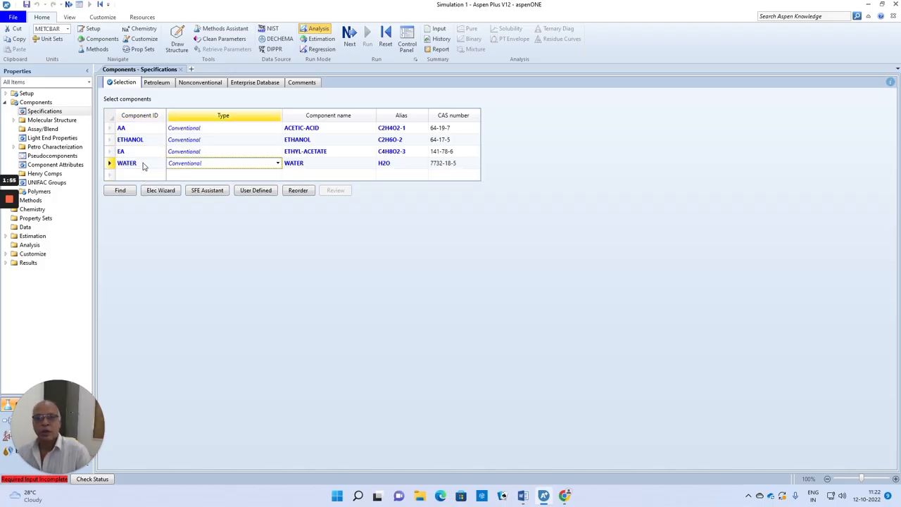
left_click(237, 254)
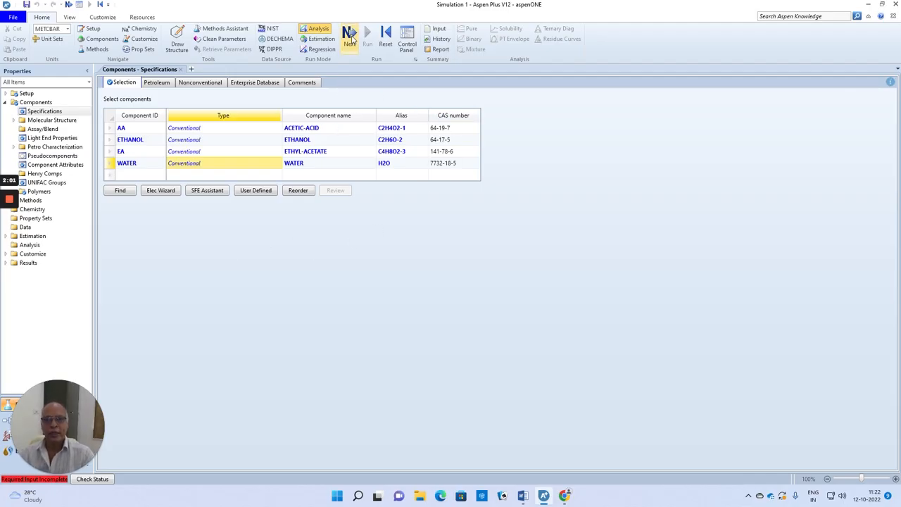
Go on to the property methods specifications and set the global method to NRTL
left_click(351, 39)
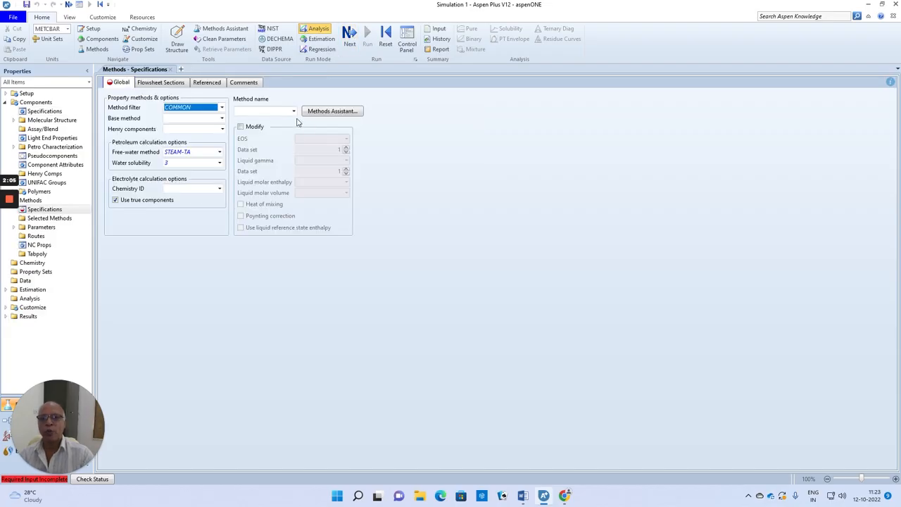
left_click(293, 112)
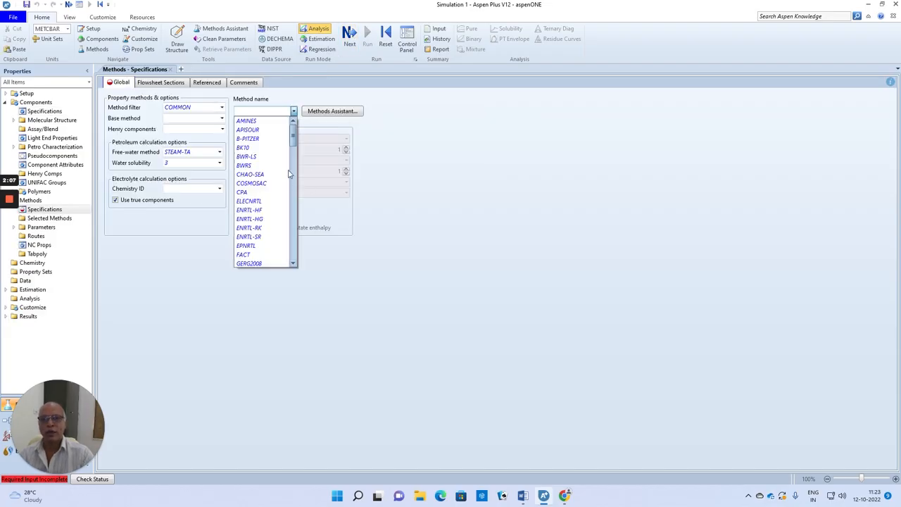
left_click_drag(295, 138, 294, 168)
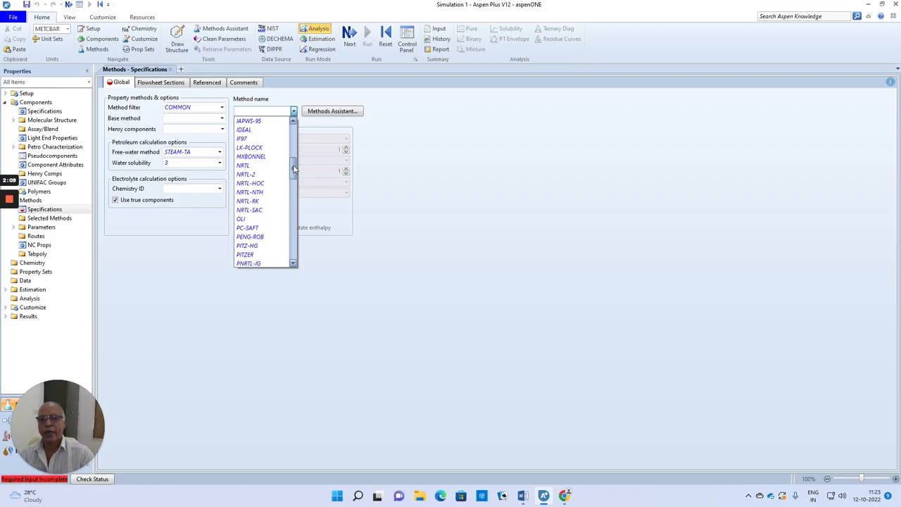
left_click(255, 166)
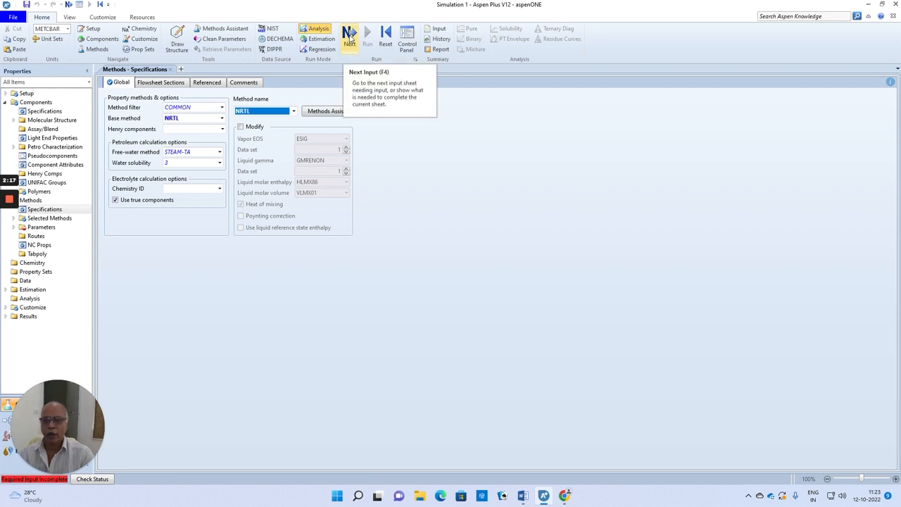
Accept the NRTL binary interaction parameters and go to the Simulation environment
left_click(349, 35)
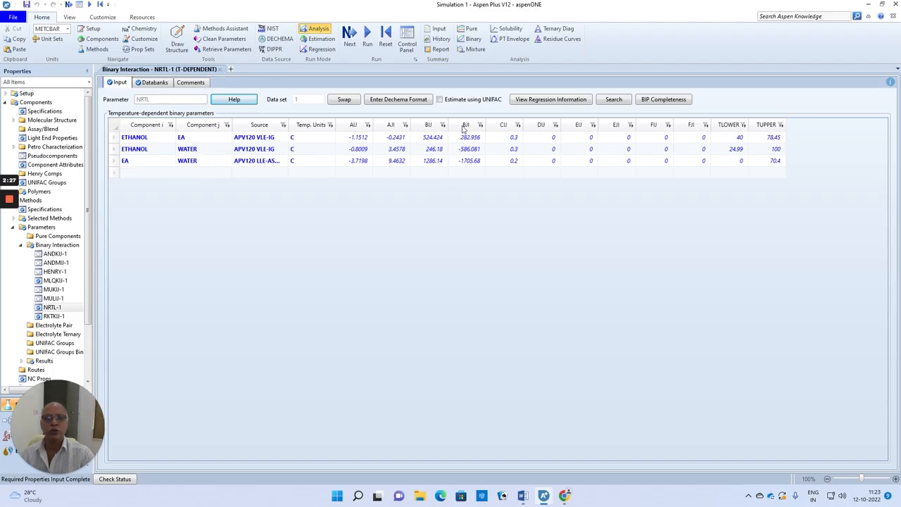
left_click(350, 36)
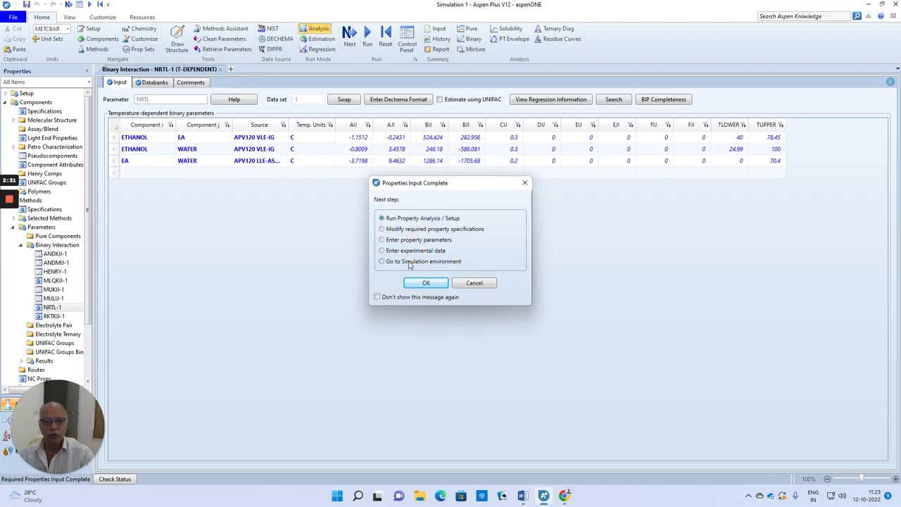
left_click(426, 282)
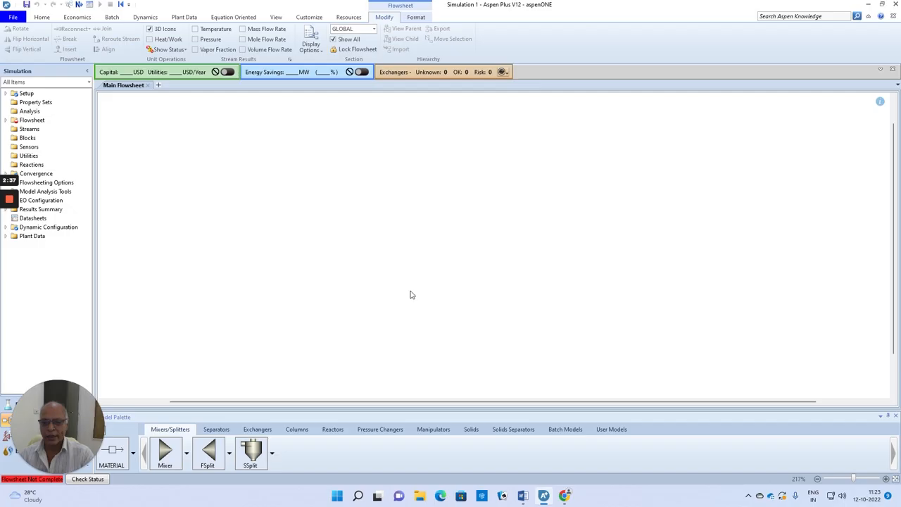
Place an RBatch reactor block on the empty main flowsheet
left_click(333, 430)
left_click(420, 457)
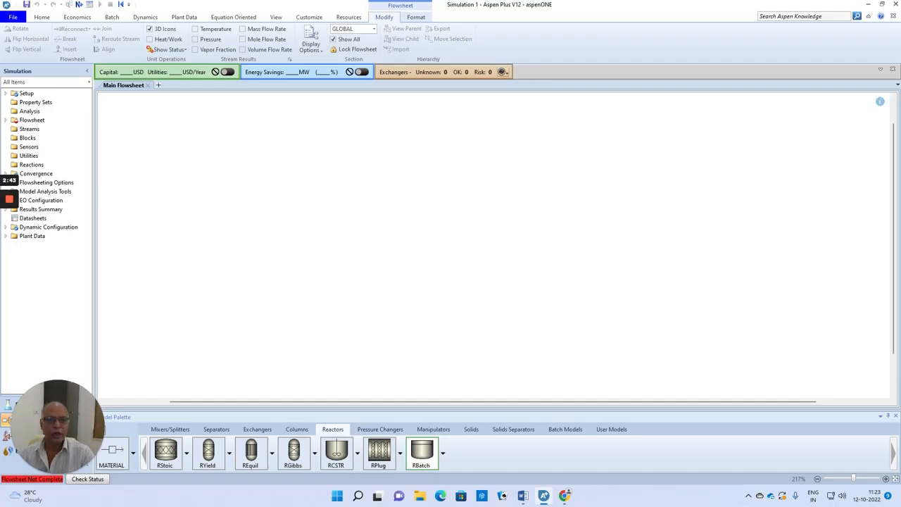
left_click(460, 209)
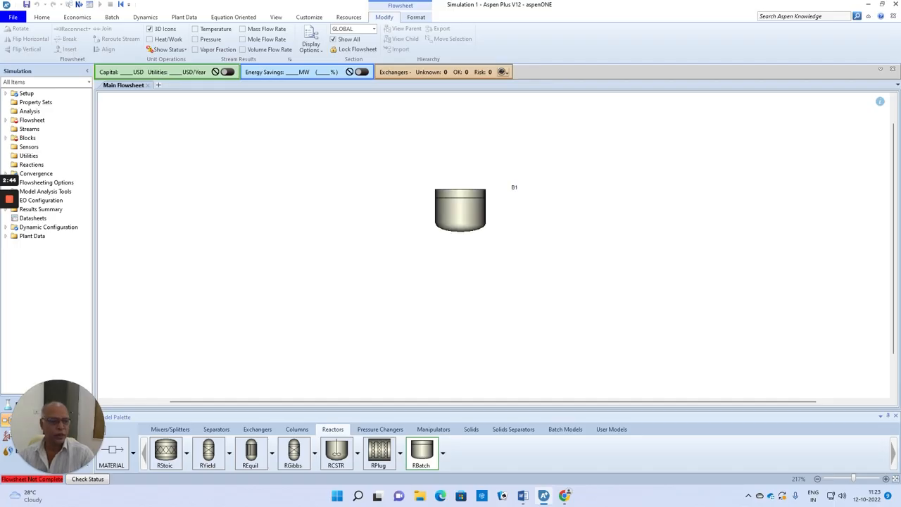
left_click(885, 479)
left_click(885, 479)
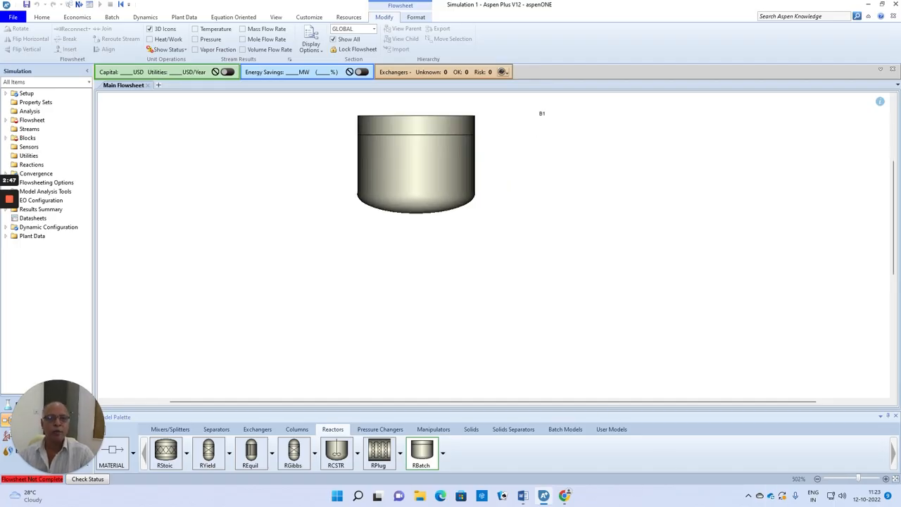
left_click_drag(894, 198, 890, 168)
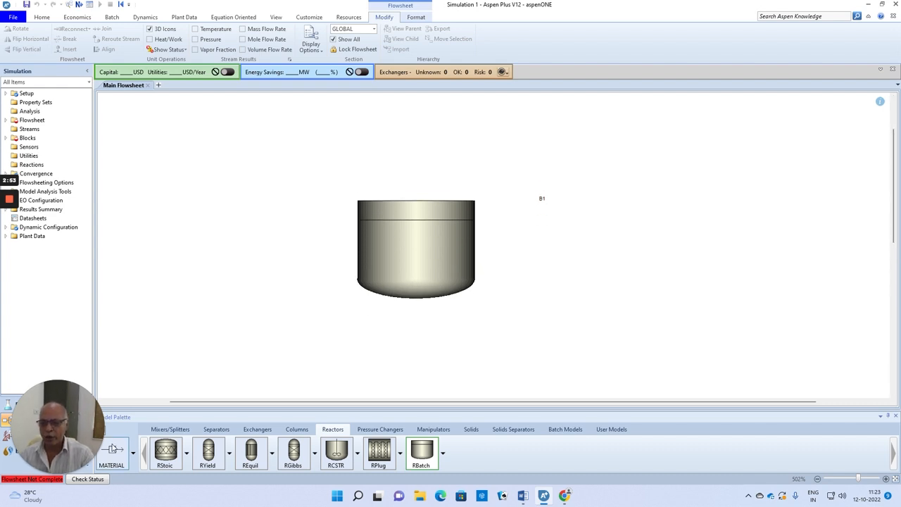
Connect a material feed stream to the reactor's batch charge port and a material product stream to its outlet below
left_click(112, 450)
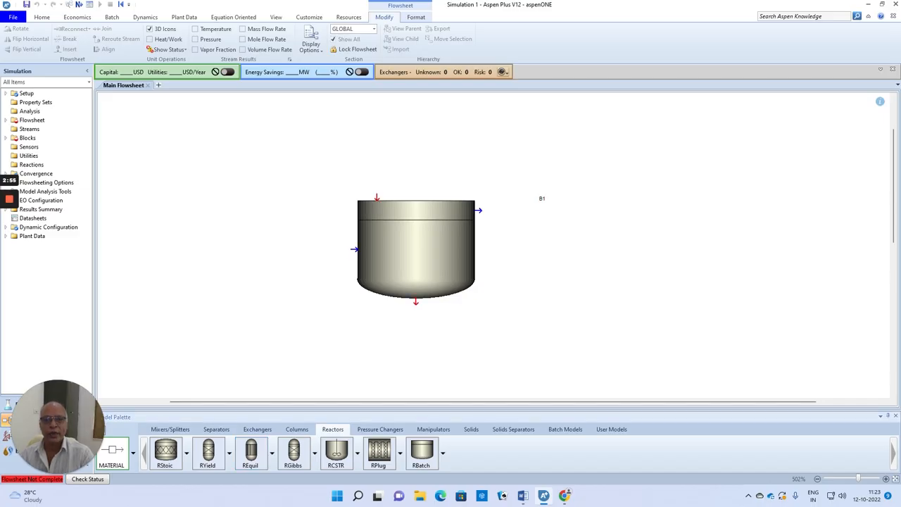
left_click(376, 196)
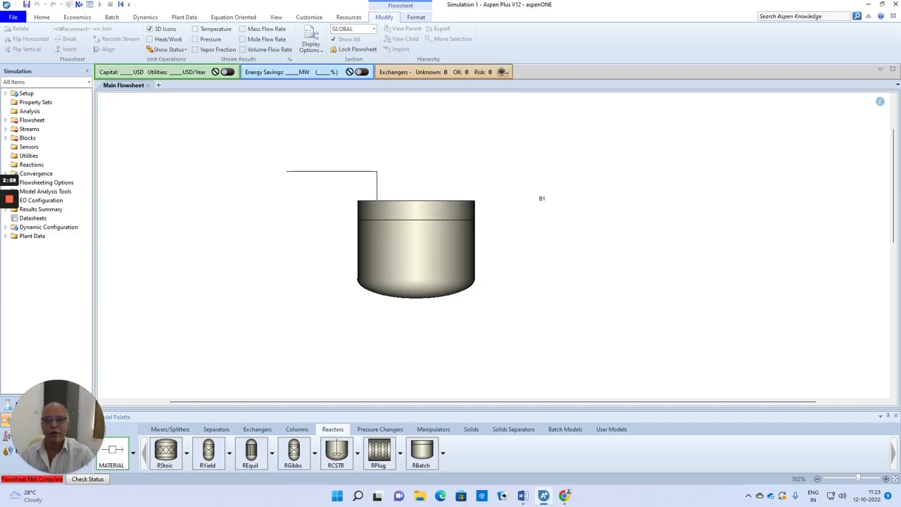
left_click(276, 158)
left_click(416, 303)
left_click(533, 340)
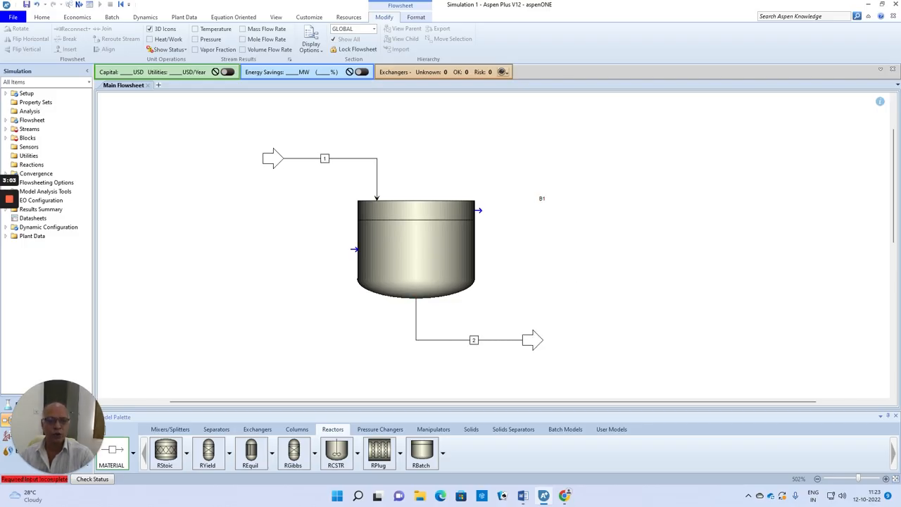
key("Escape")
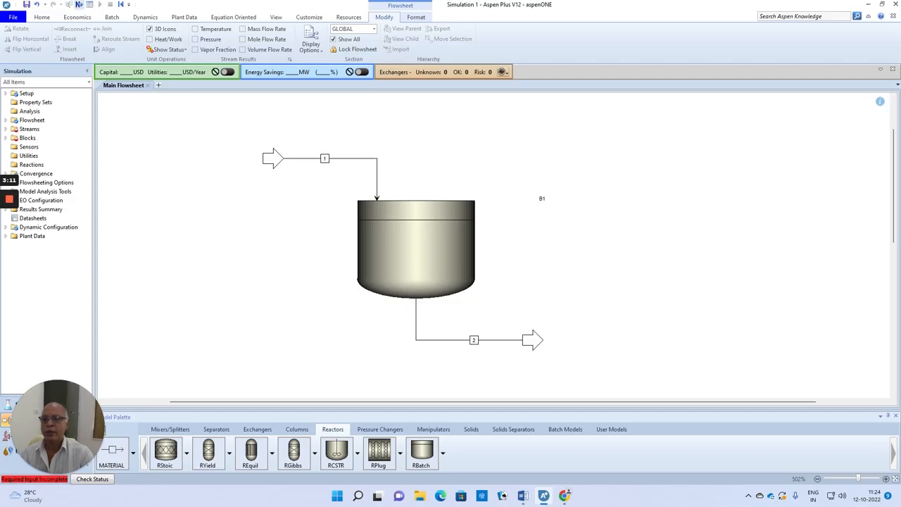
Open the input form of feed stream 1 and check the initial charge conditions and composition in problem 3 of the Word document
left_click(78, 4)
left_click(201, 156)
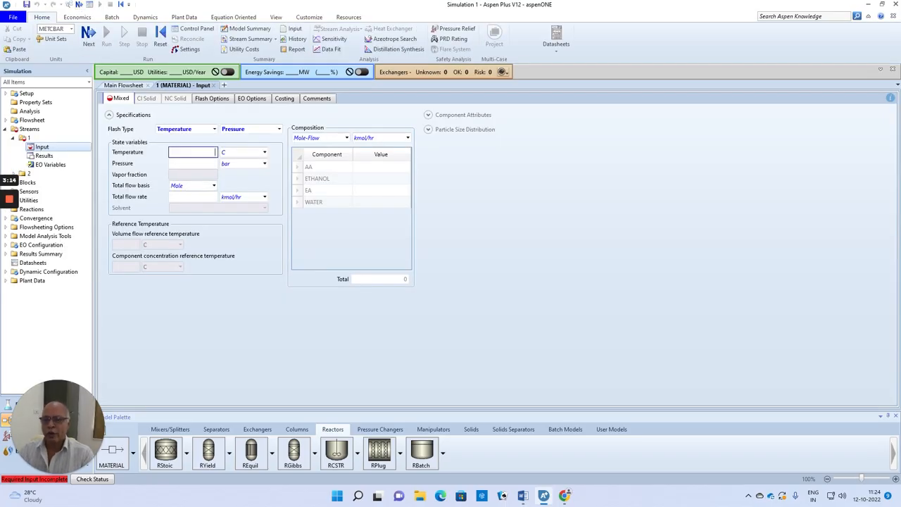
left_click(522, 496)
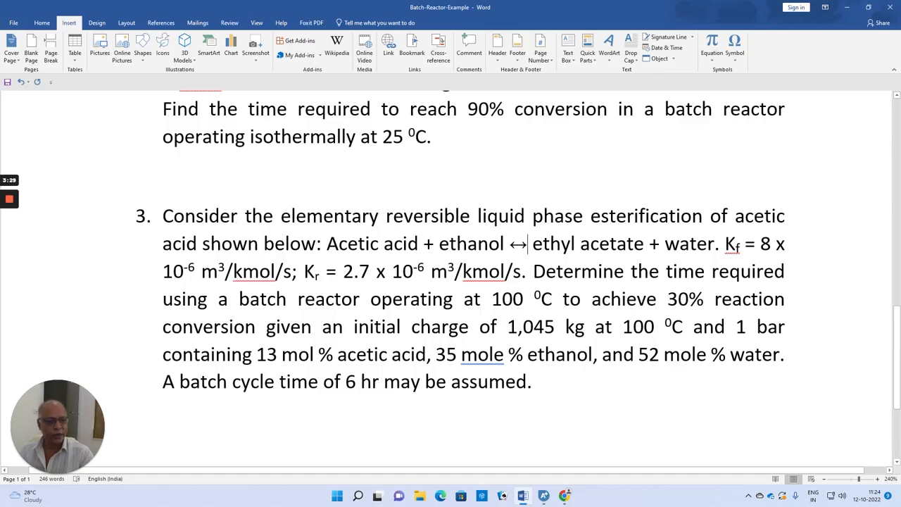
mouse_move(546, 496)
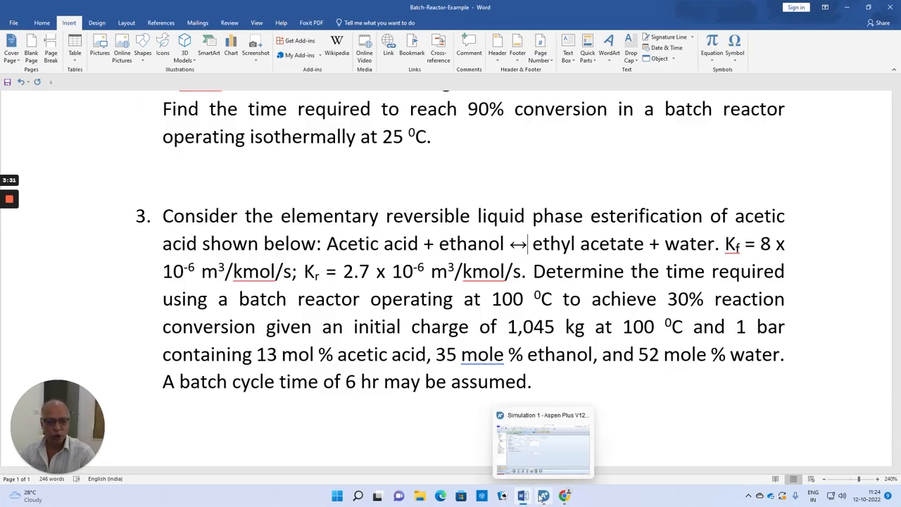
left_click(545, 496)
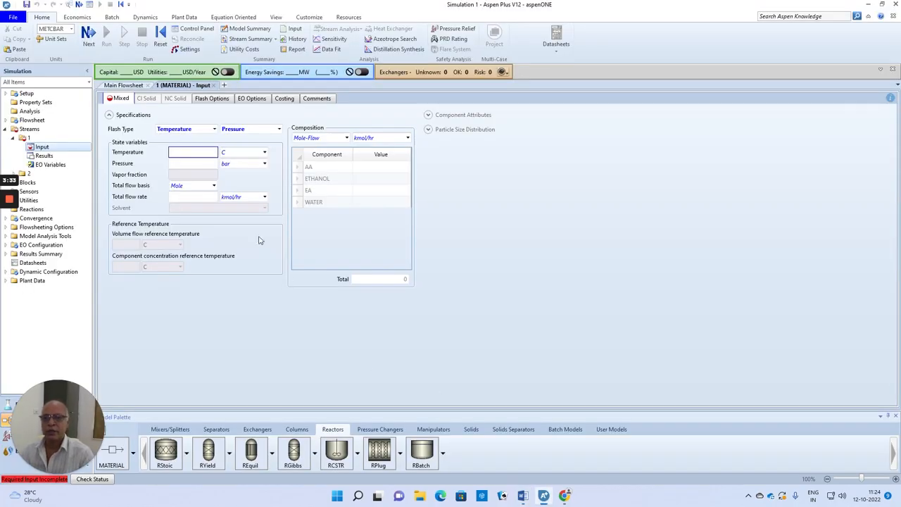
left_click(523, 496)
left_click(523, 497)
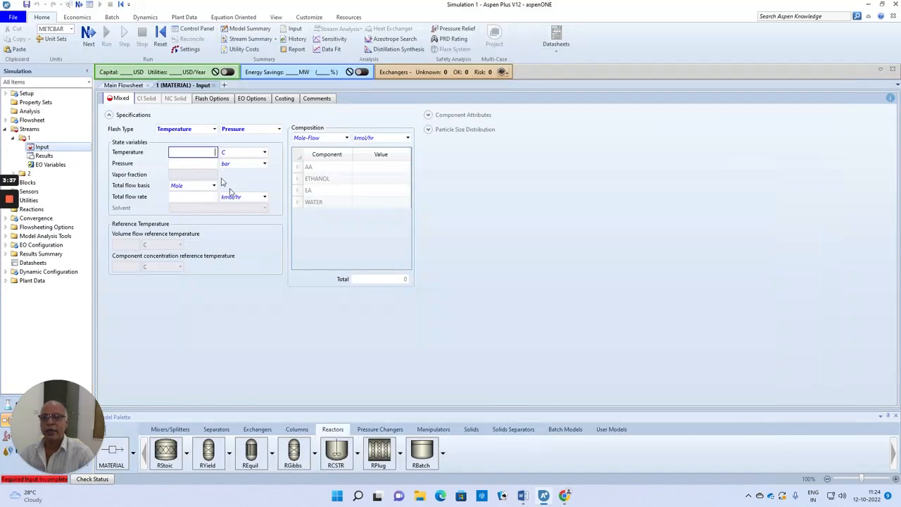
Set feed stream 1 to 100 °C and 1 bar with a mass-basis total flow rate of 1045 kg/hr
type("100")
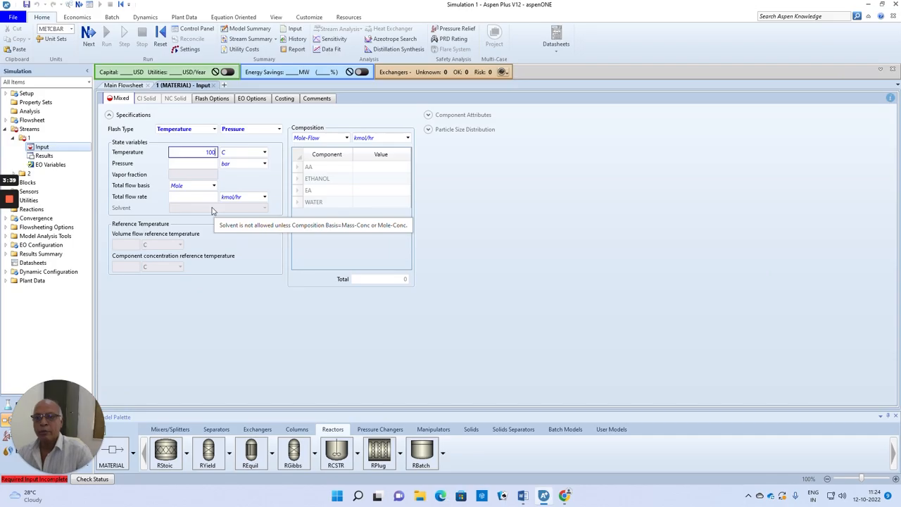
key("Tab")
type("1")
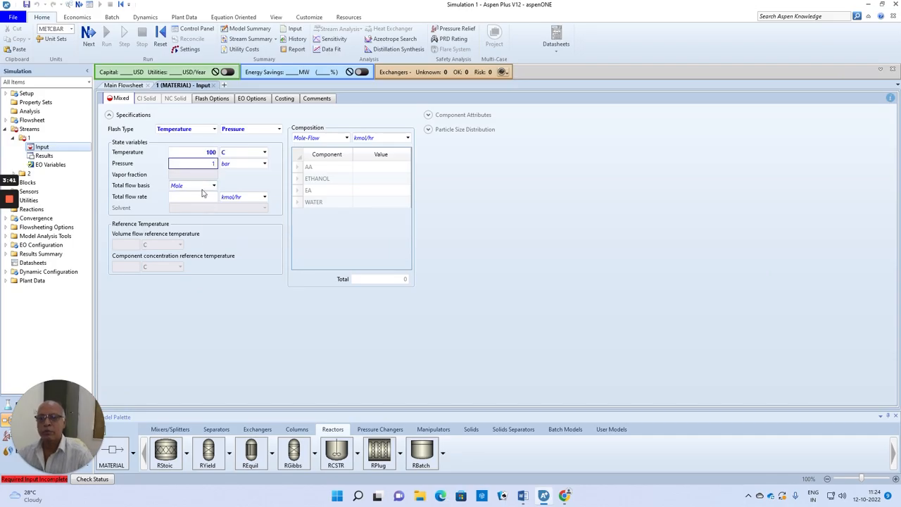
left_click(212, 186)
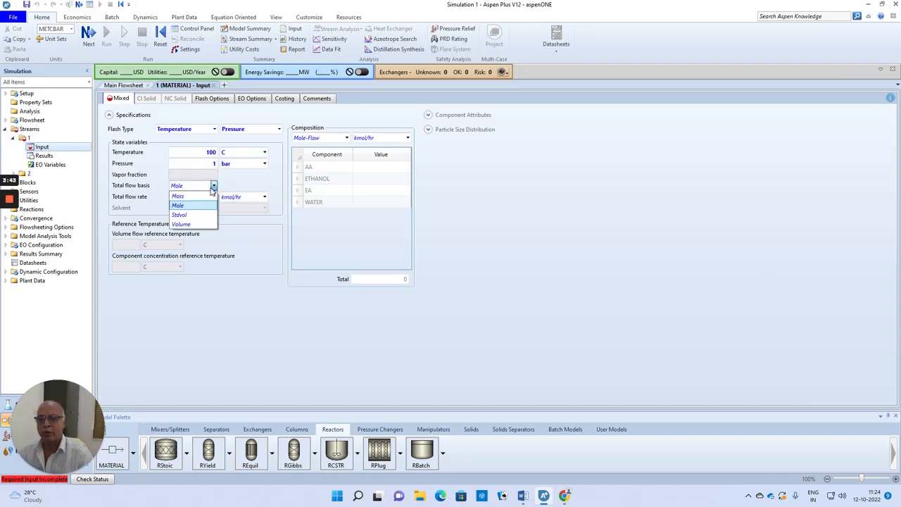
left_click(197, 203)
key("Tab")
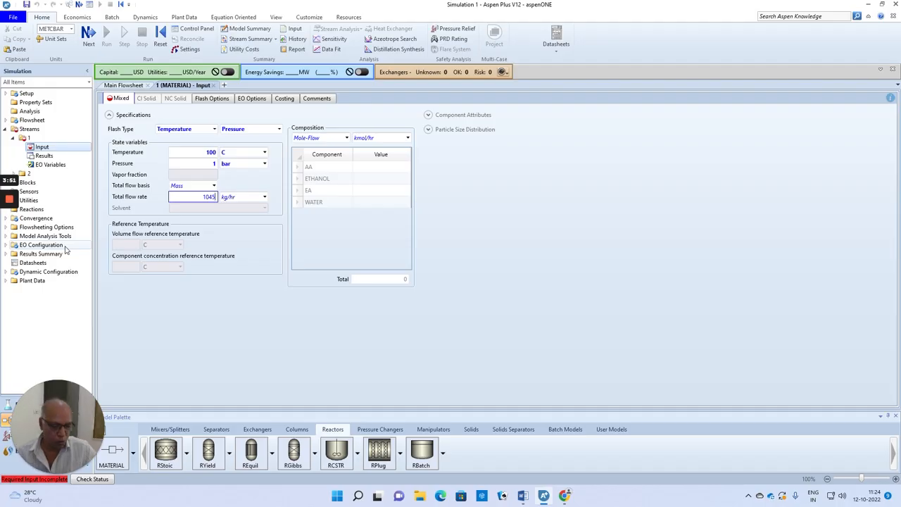
Define the feed composition in mole fractions as 0.13 AA, 0.45 ETHANOL and 0.52 WATER
left_click(347, 138)
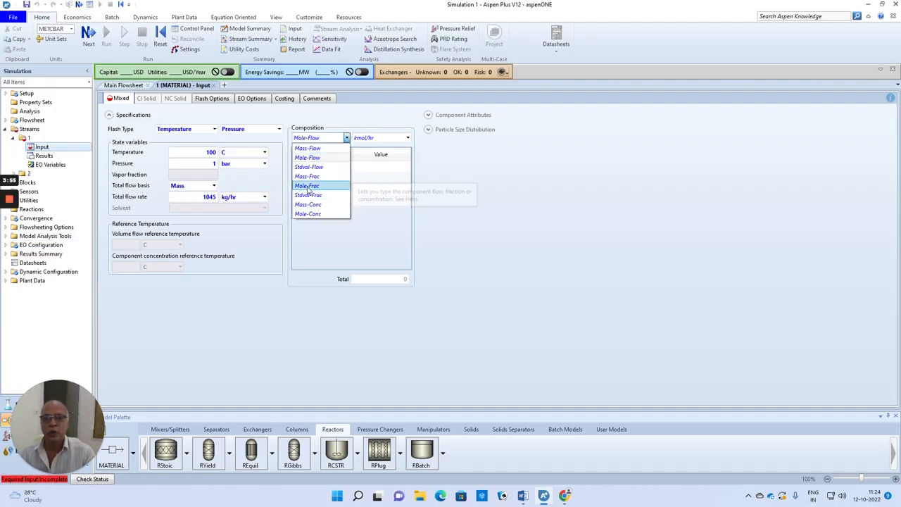
left_click(308, 187)
left_click(375, 169)
type("0")
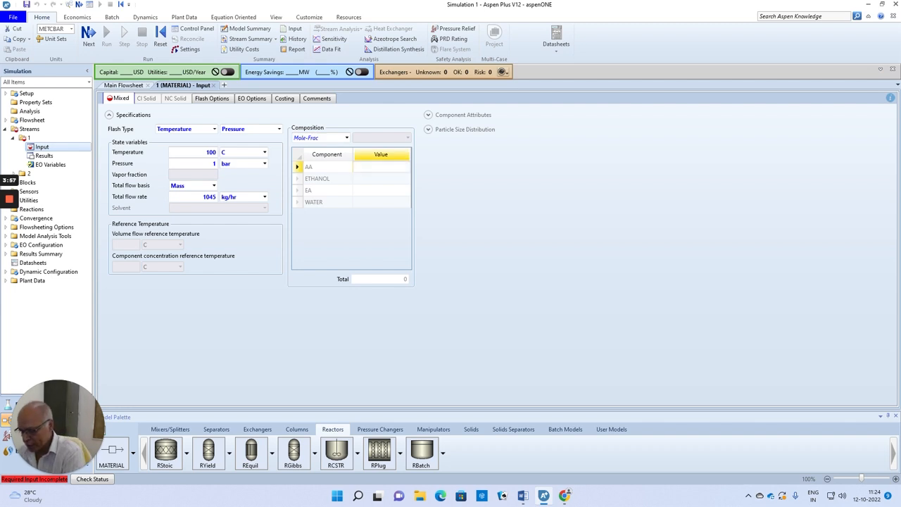
type(".13")
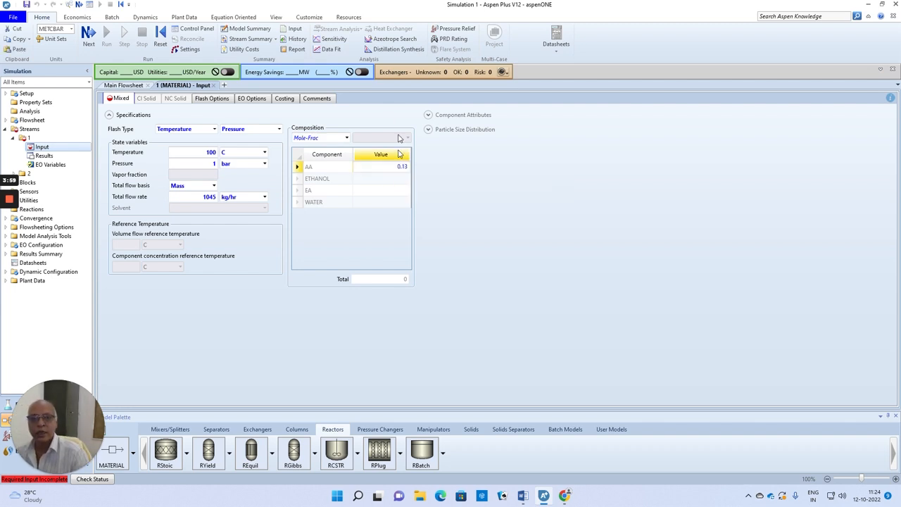
left_click(400, 183)
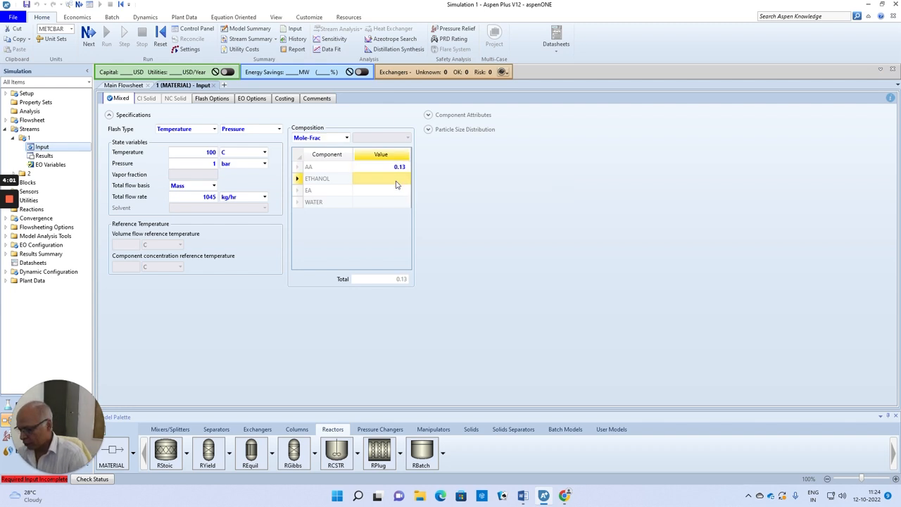
type("45")
key("BackSpace")
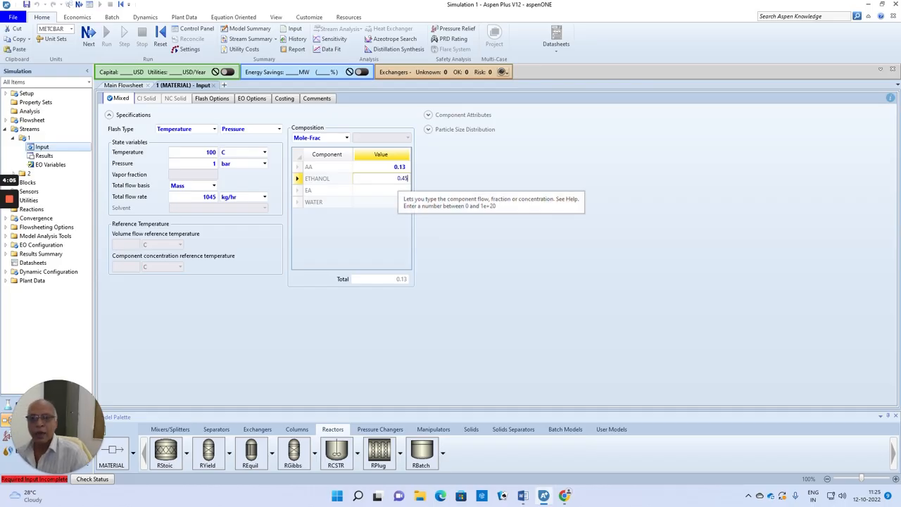
left_click(368, 204)
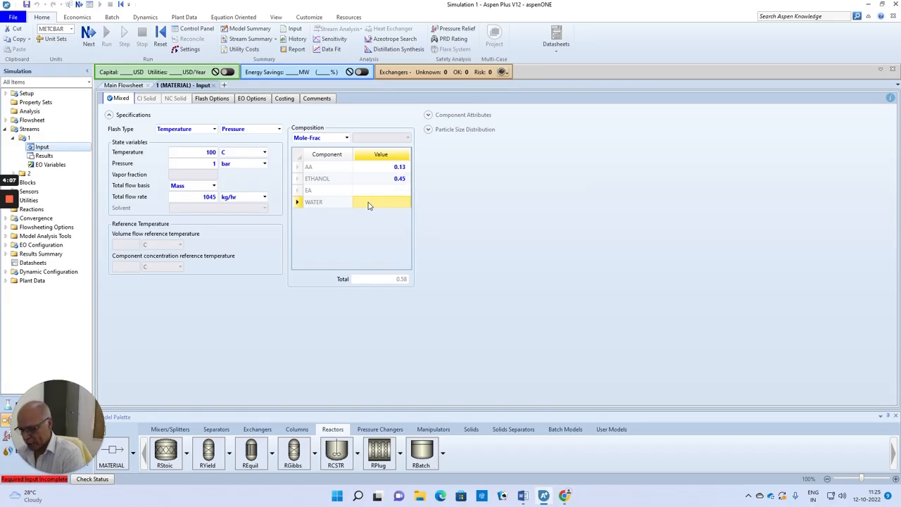
type("0.52")
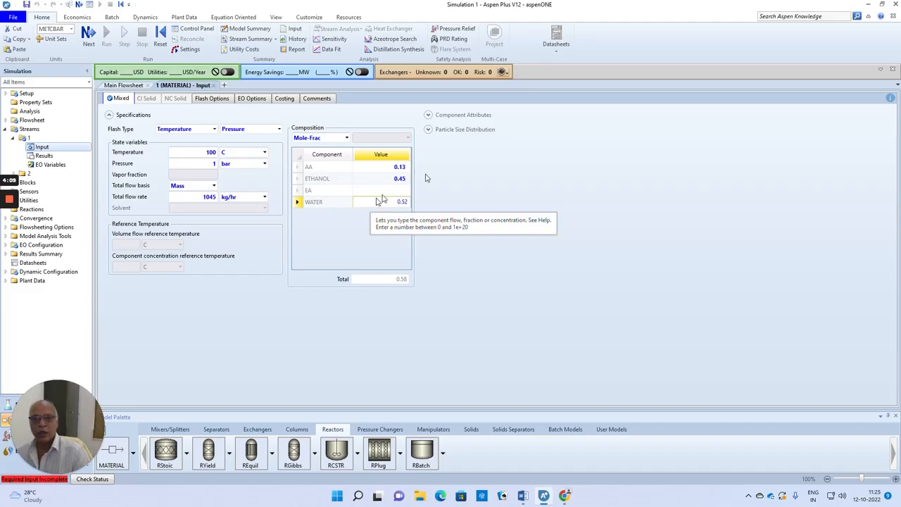
key("Return")
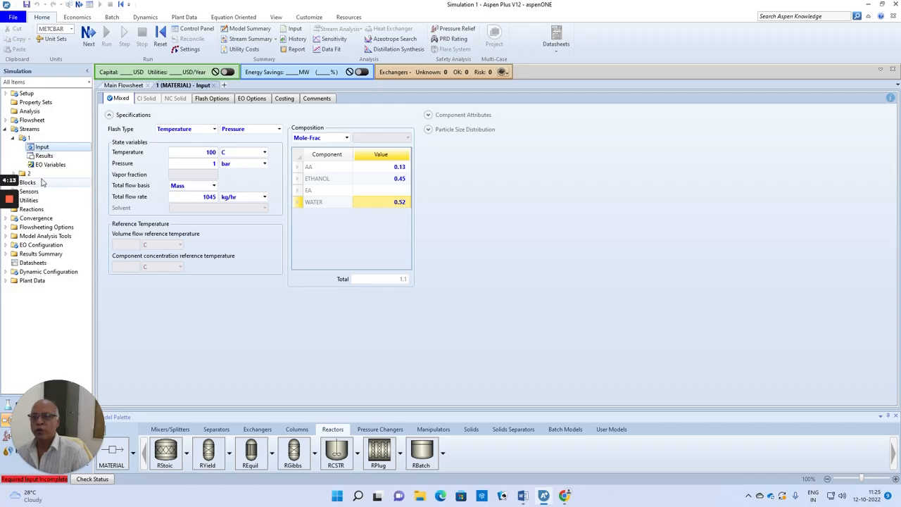
Specify constant-temperature operation at 100 °C for RBatch block B1
mouse_move(12, 181)
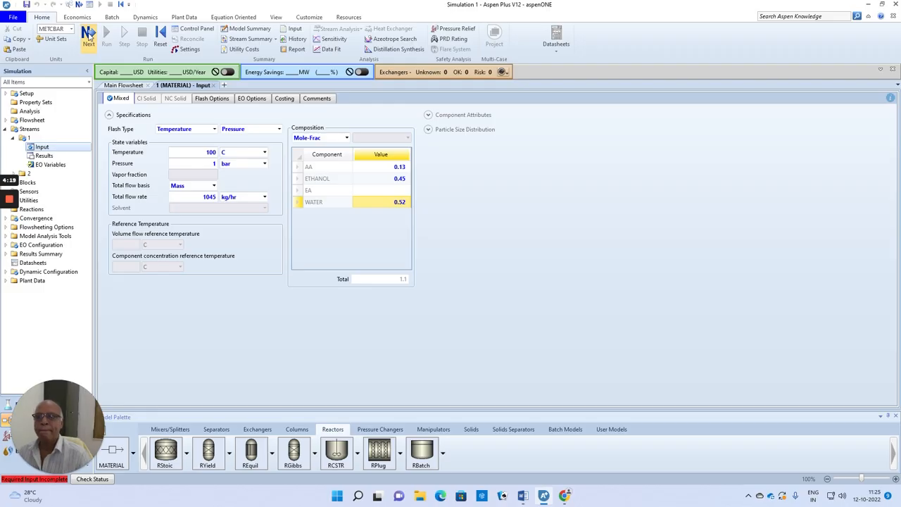
left_click(88, 35)
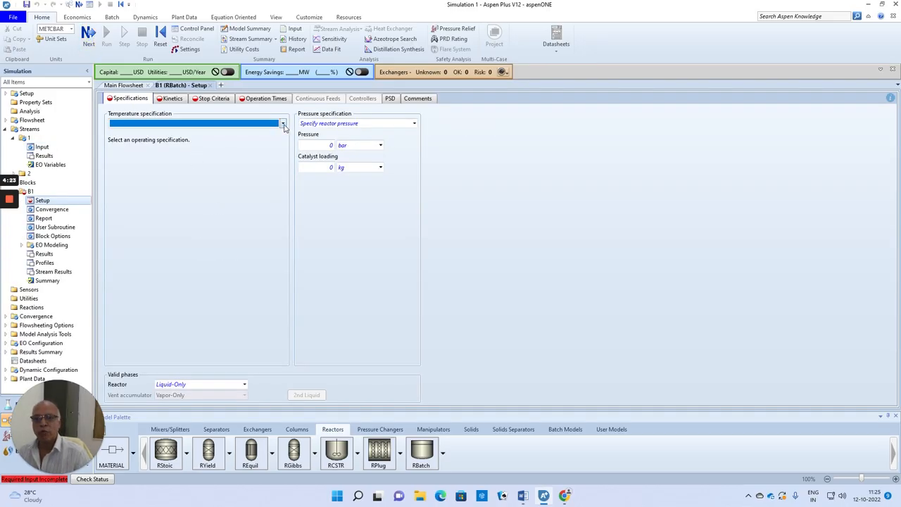
left_click(282, 124)
left_click(178, 131)
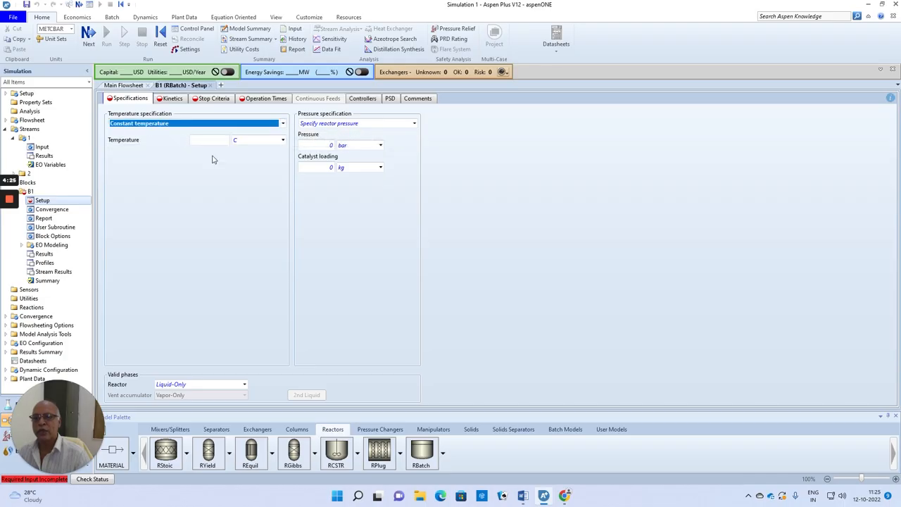
key("Tab")
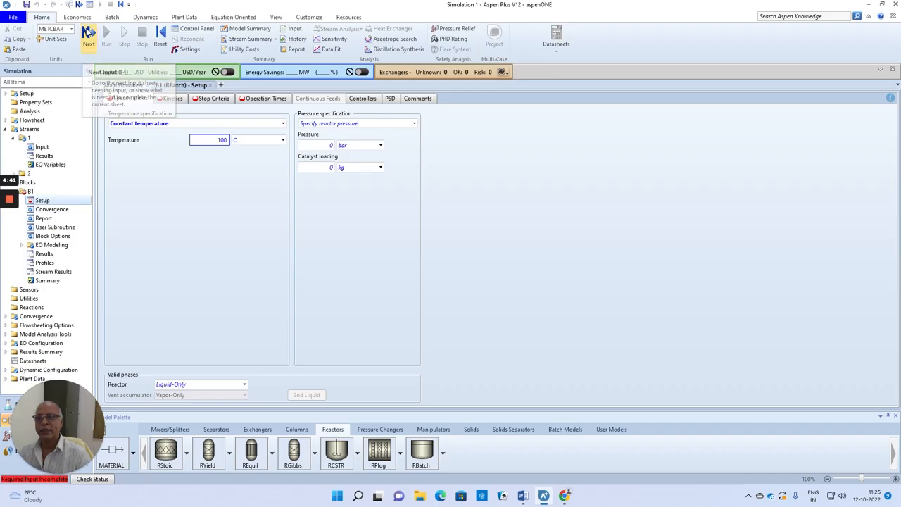
left_click(87, 33)
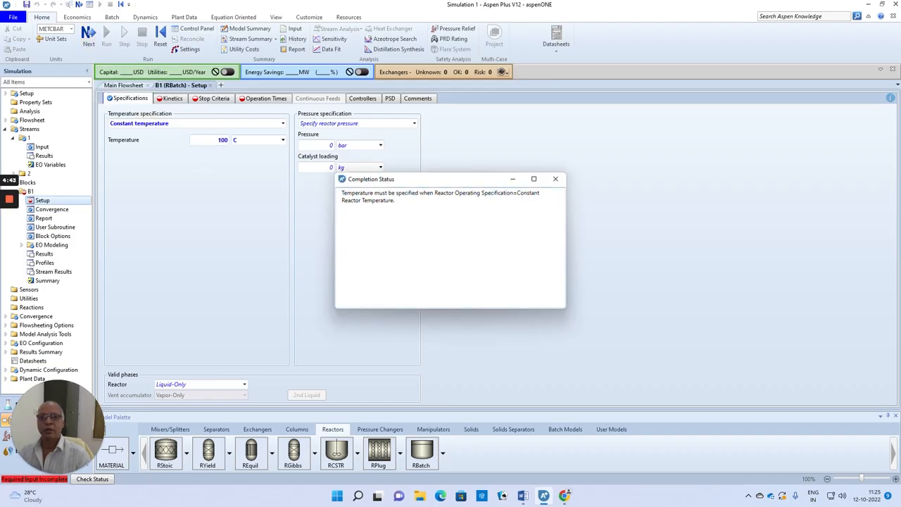
left_click(556, 179)
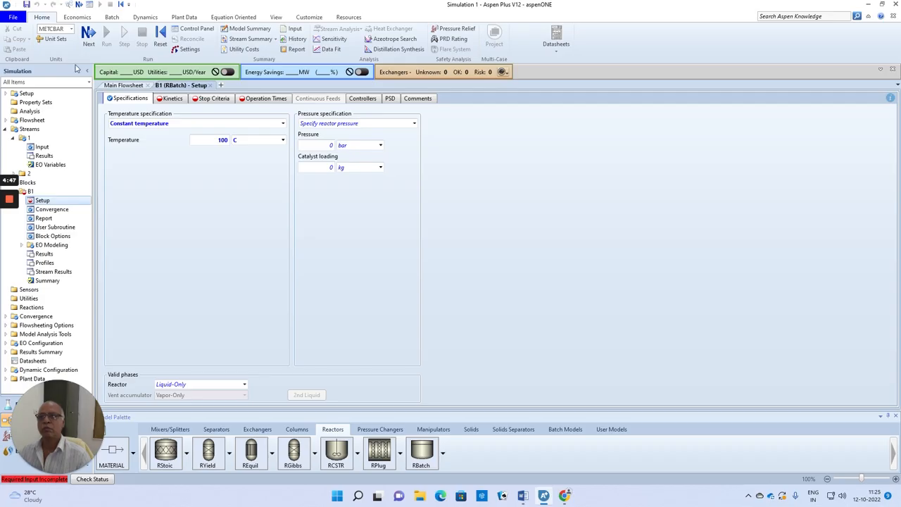
Create a reaction set of type GENERAL for the reactor's kinetics, accepting the default name
left_click(88, 32)
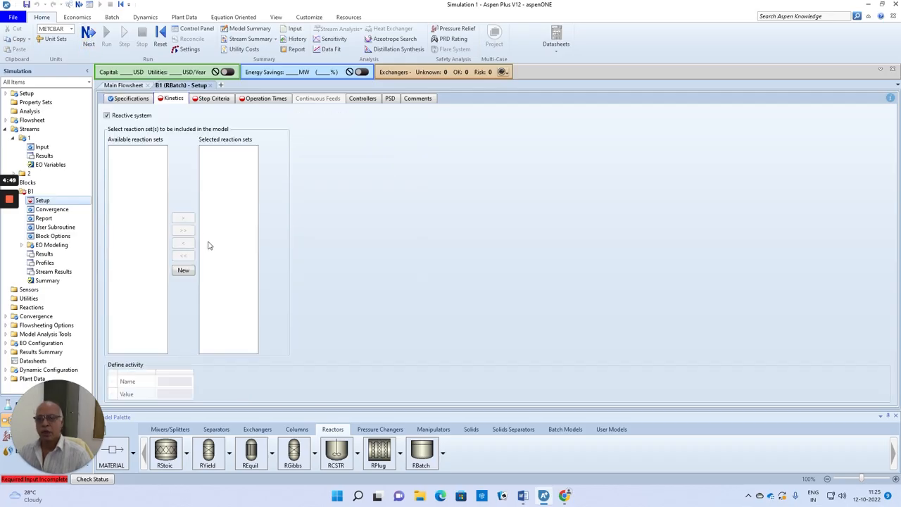
left_click(183, 271)
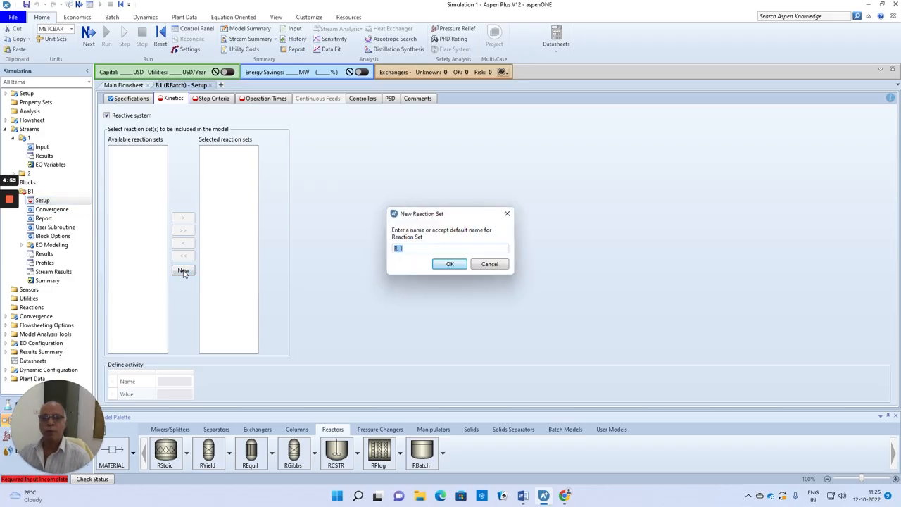
left_click(449, 264)
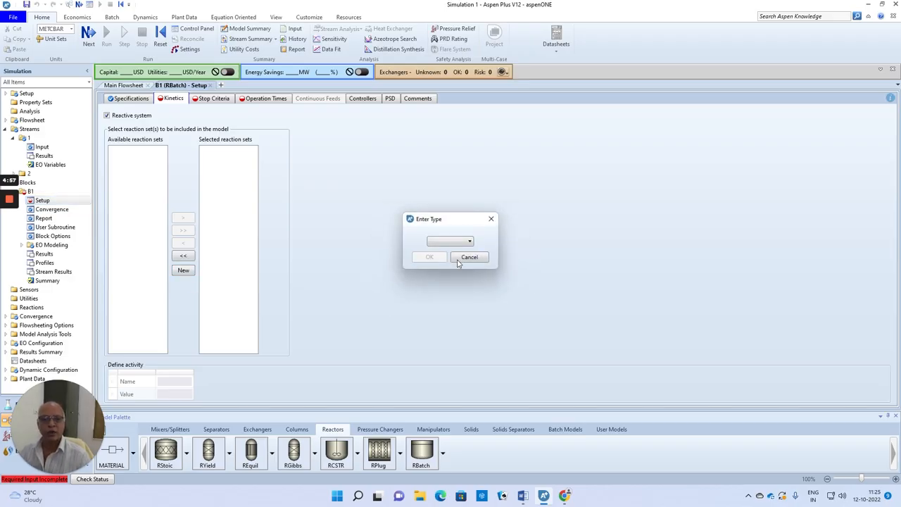
left_click(470, 241)
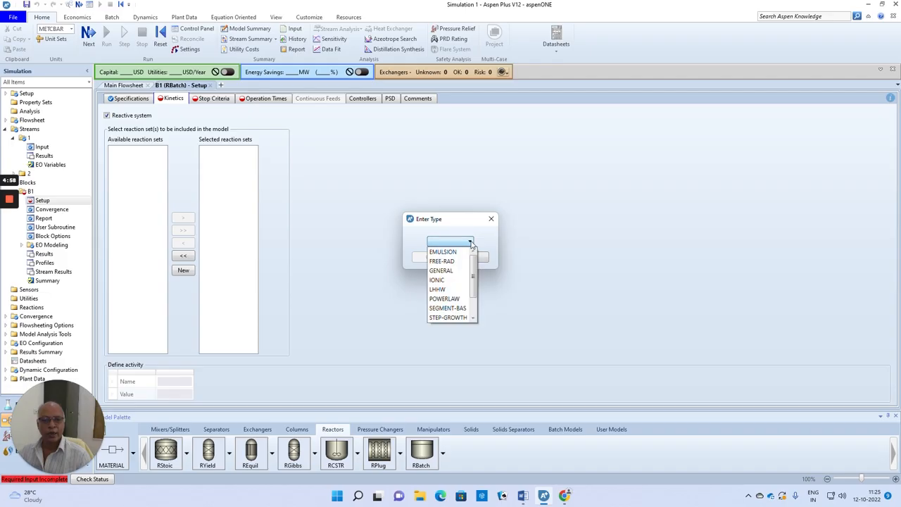
left_click(450, 271)
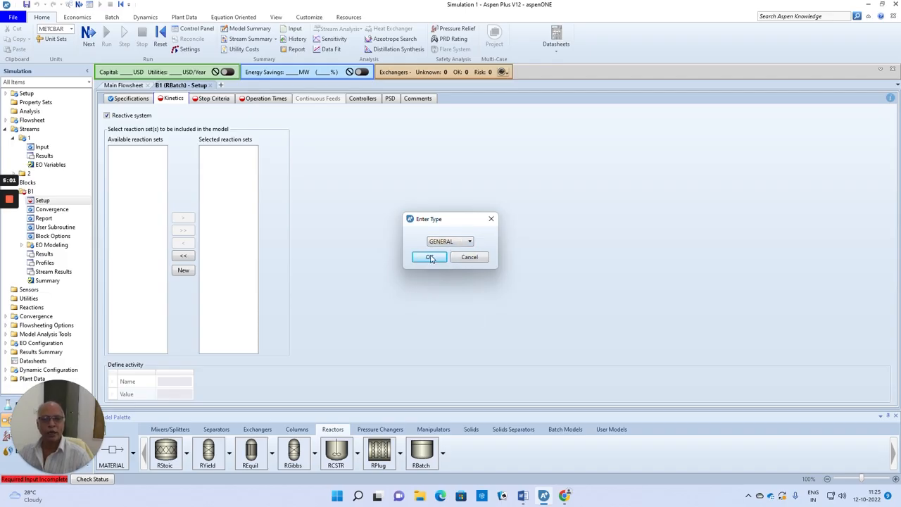
left_click(430, 257)
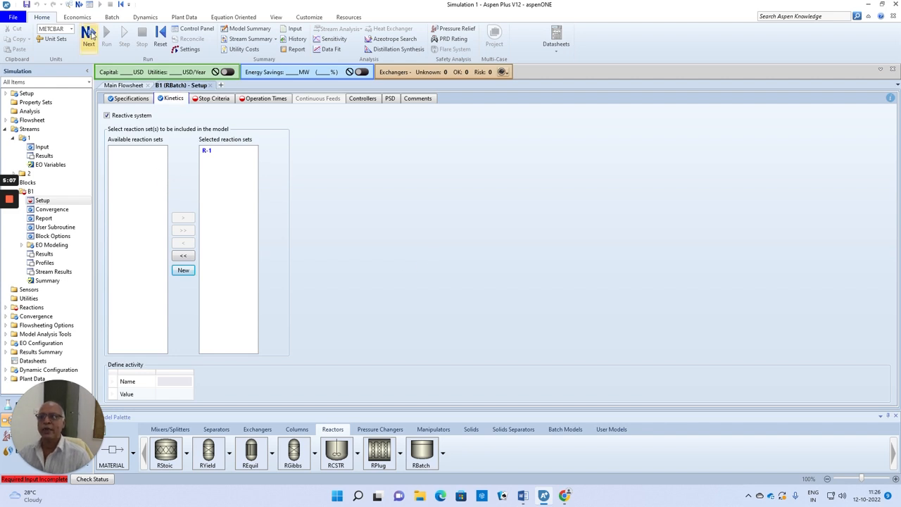
Define stop criterion 1 for block B1 with location Reactor and variable type Conversion
left_click(89, 33)
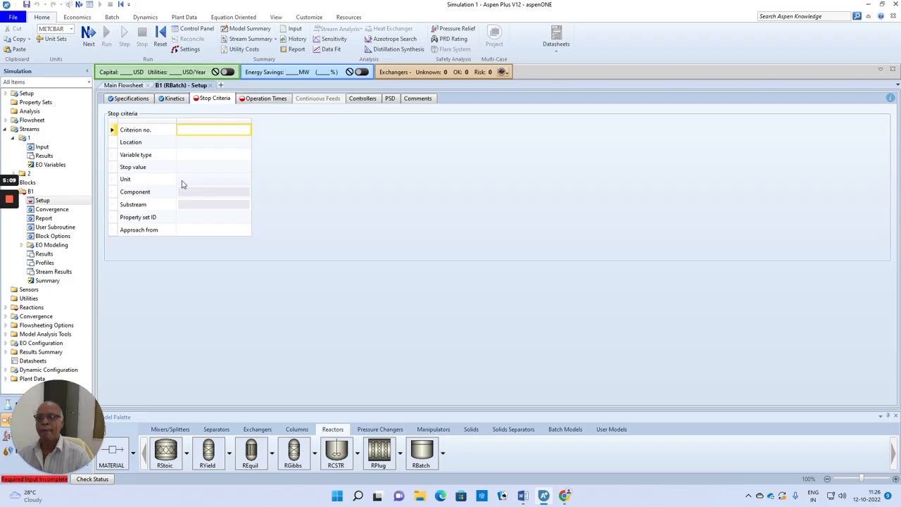
left_click(227, 130)
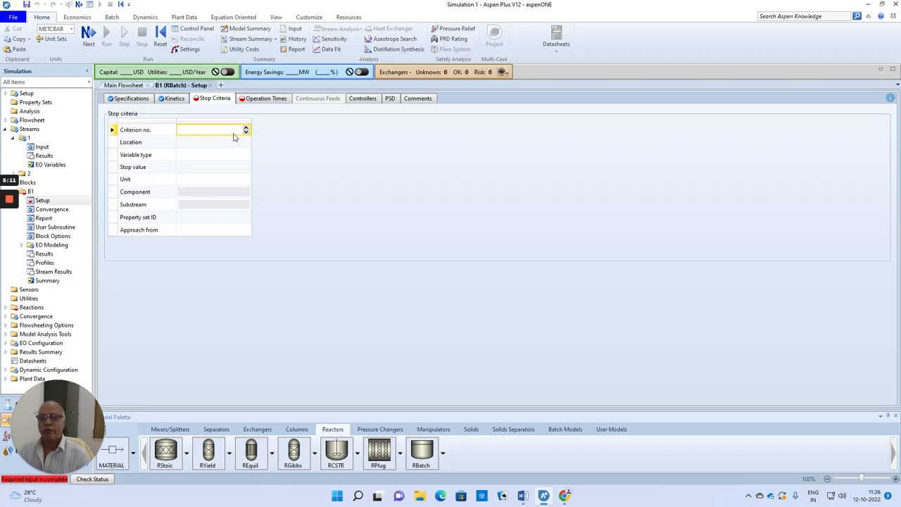
type("1")
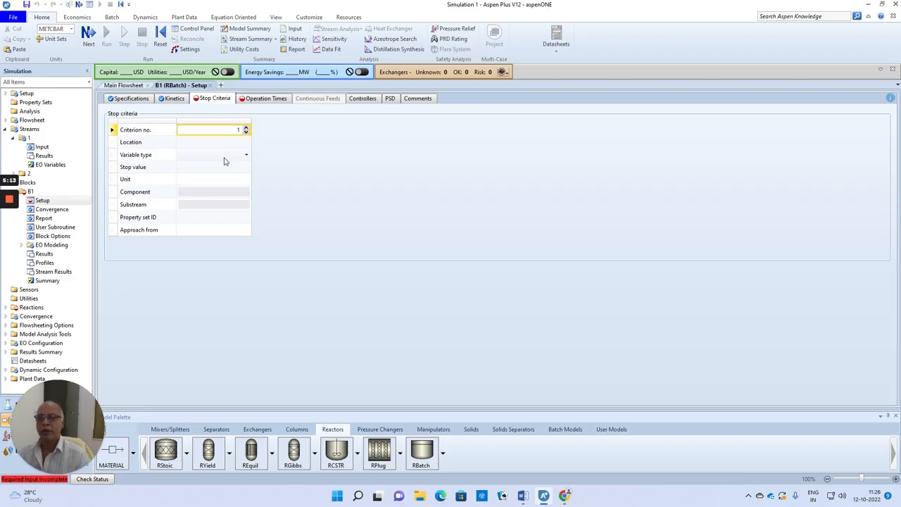
left_click(239, 143)
left_click(245, 142)
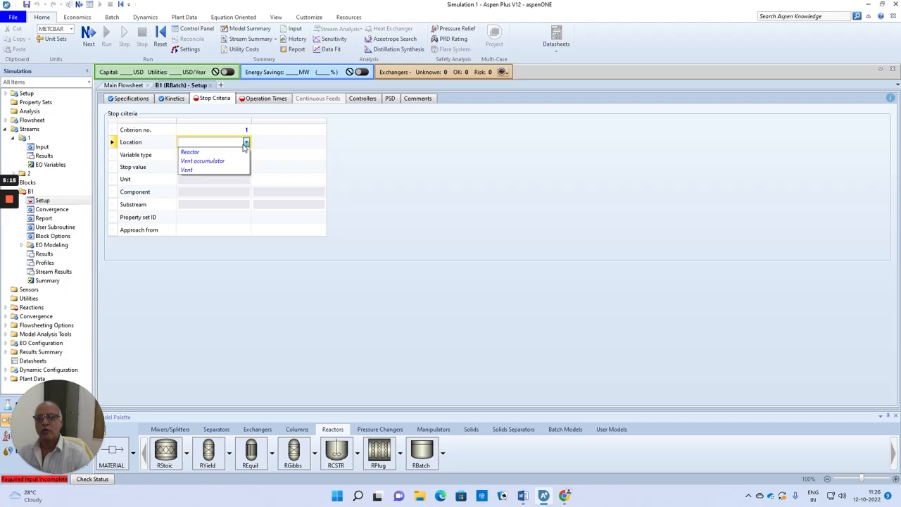
left_click(205, 150)
left_click(207, 155)
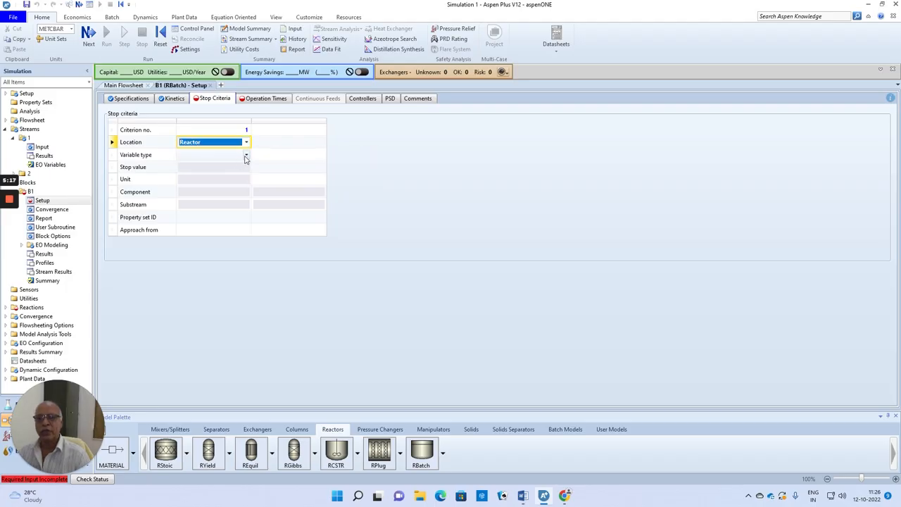
left_click(245, 154)
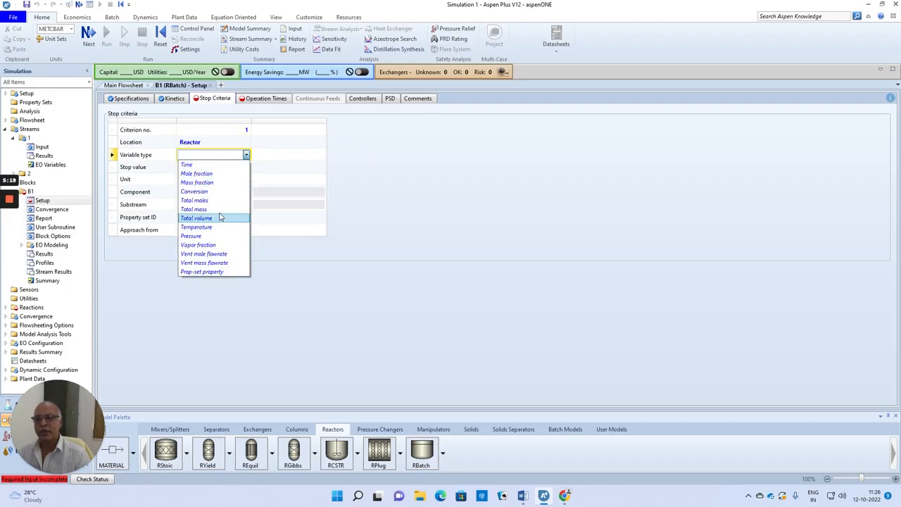
left_click(221, 192)
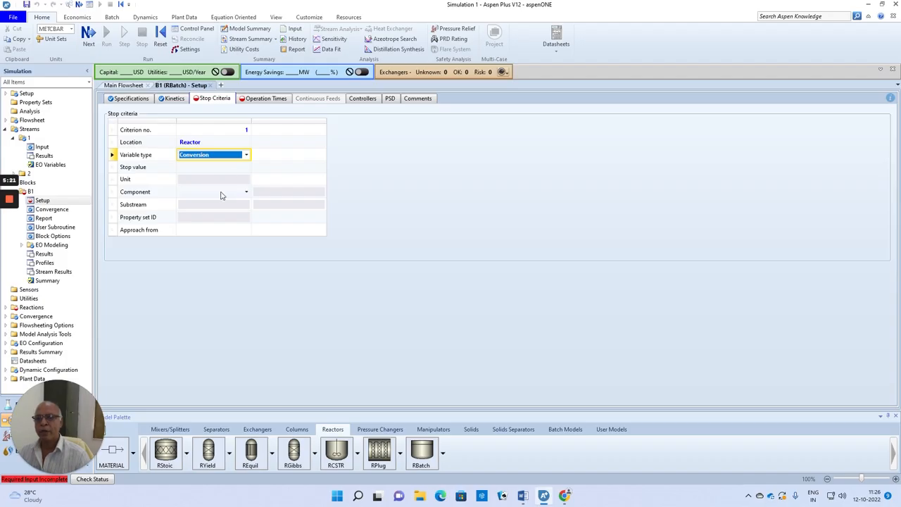
Complete stop criterion 1 with a stop value of 0.3 for component AA, approached from Below
left_click(238, 170)
type("0.3")
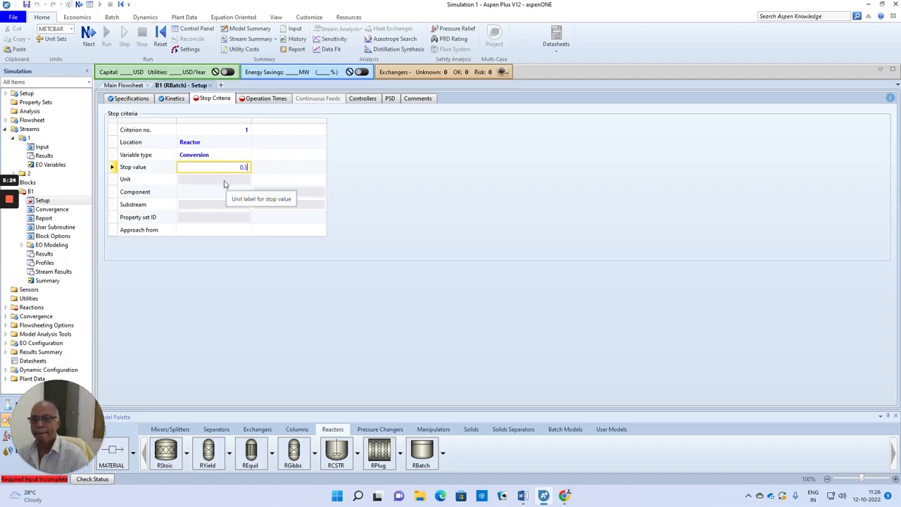
left_click(391, 184)
left_click(248, 192)
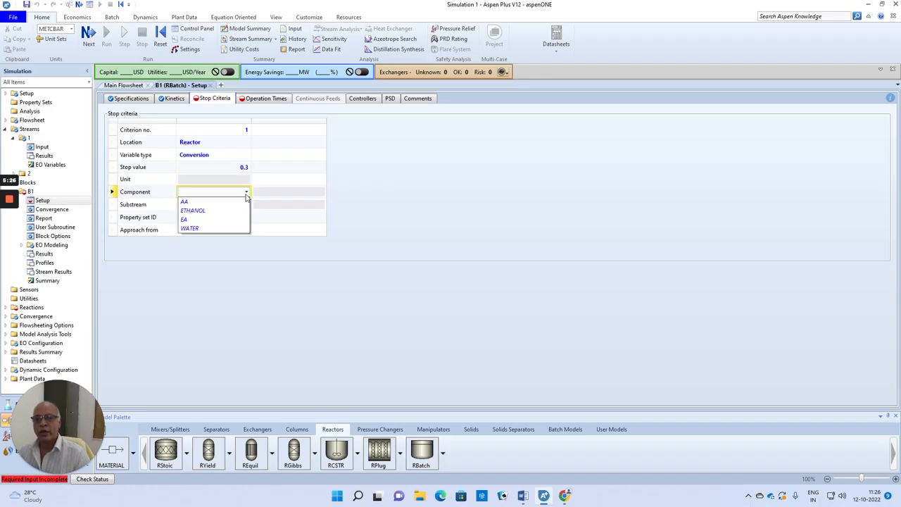
left_click(187, 202)
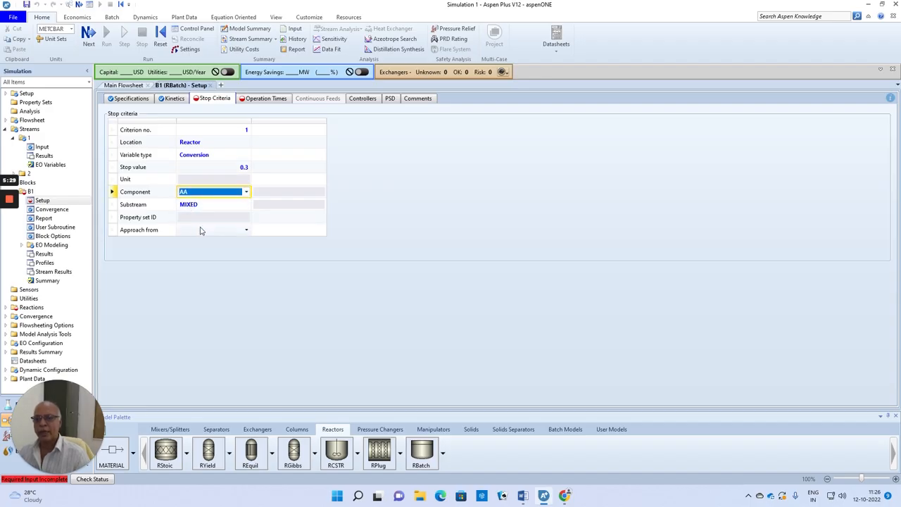
left_click(247, 230)
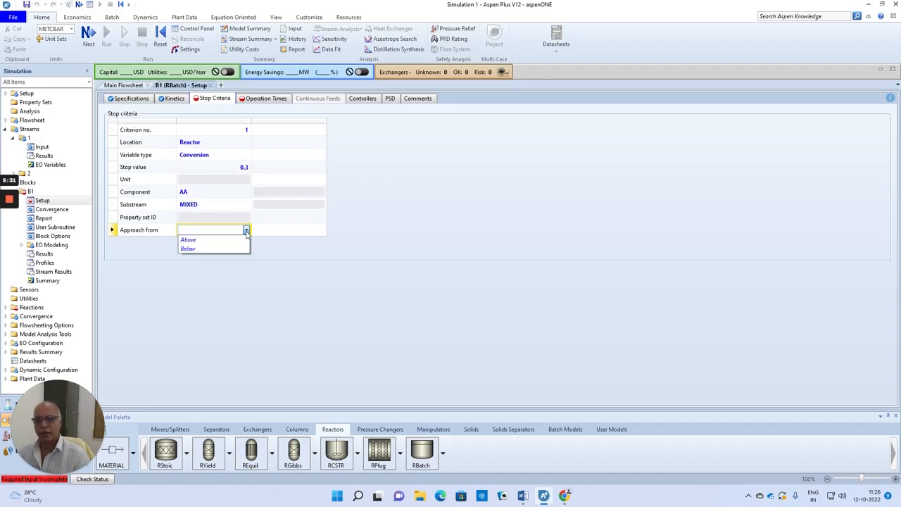
left_click(204, 249)
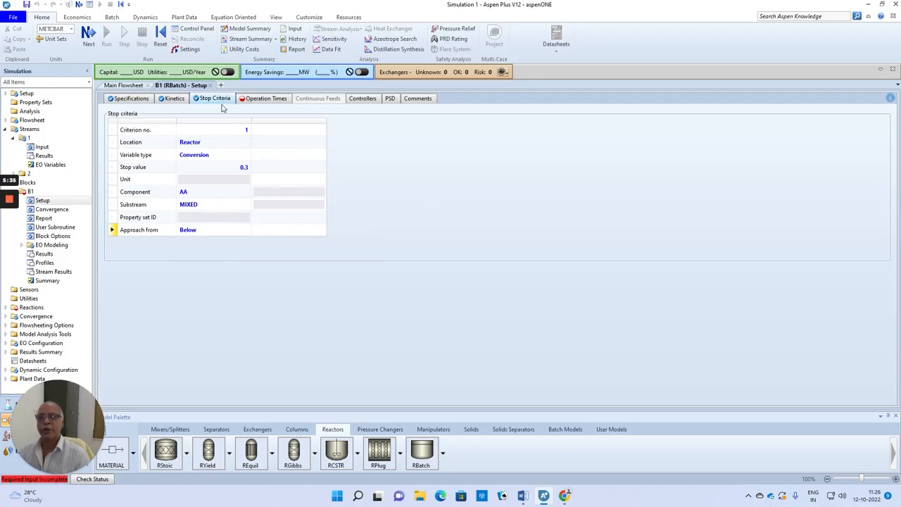
Set B1's operation times: 6 hr total cycle time, 6 hr maximum calculation time, 0.01 hr profile interval and 1000 maximum profile points
left_click(90, 40)
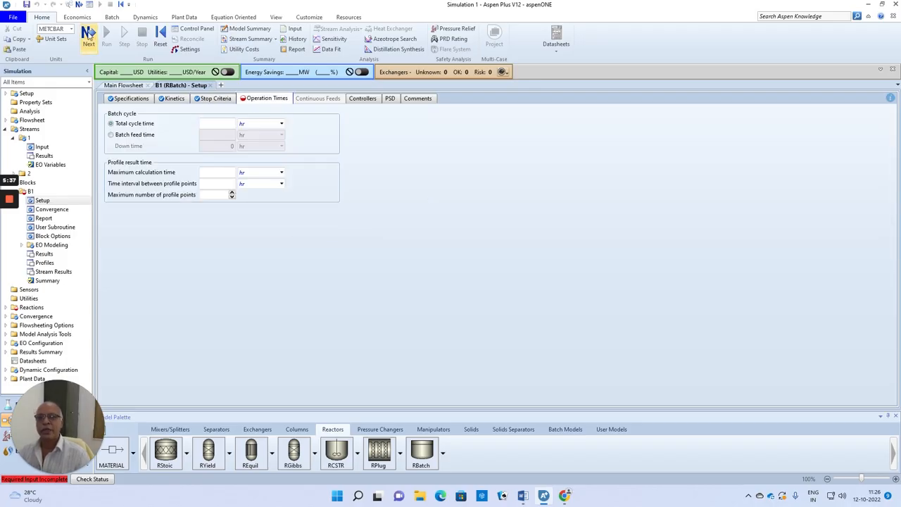
left_click(219, 126)
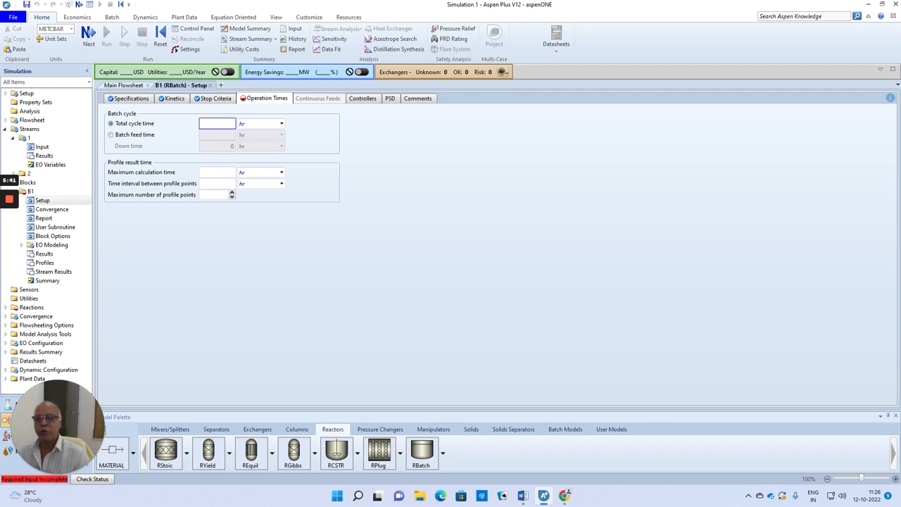
type("6")
left_click(231, 173)
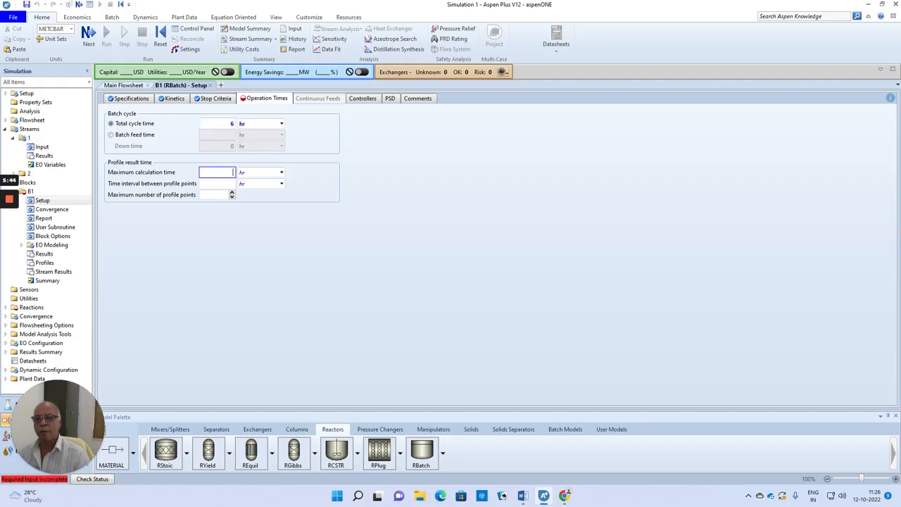
left_click(224, 196)
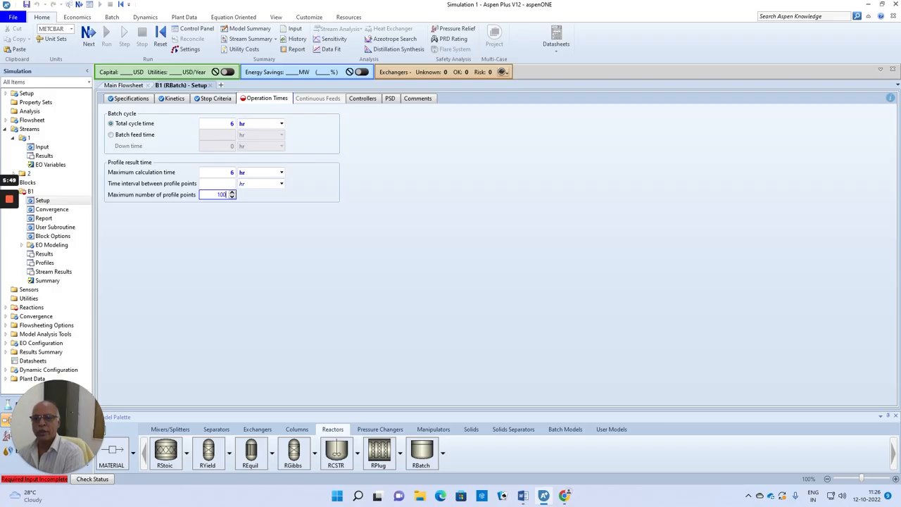
left_click(226, 186)
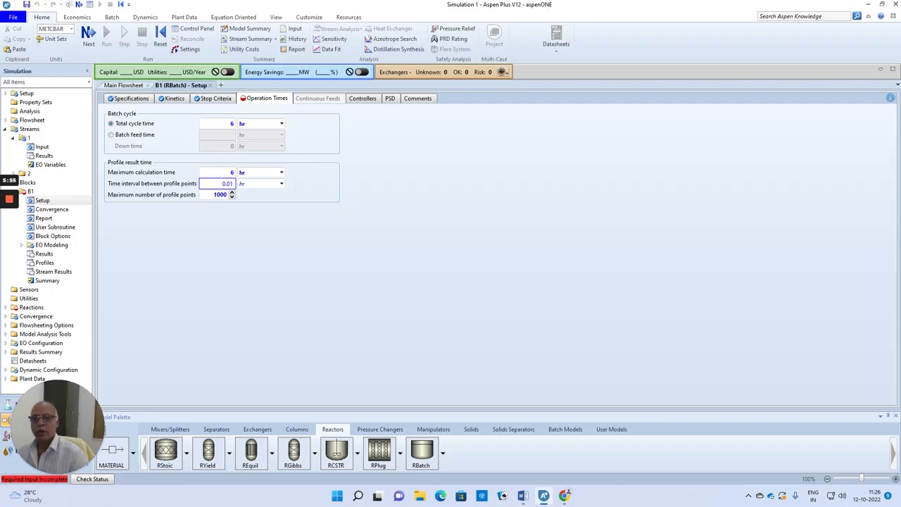
left_click(251, 242)
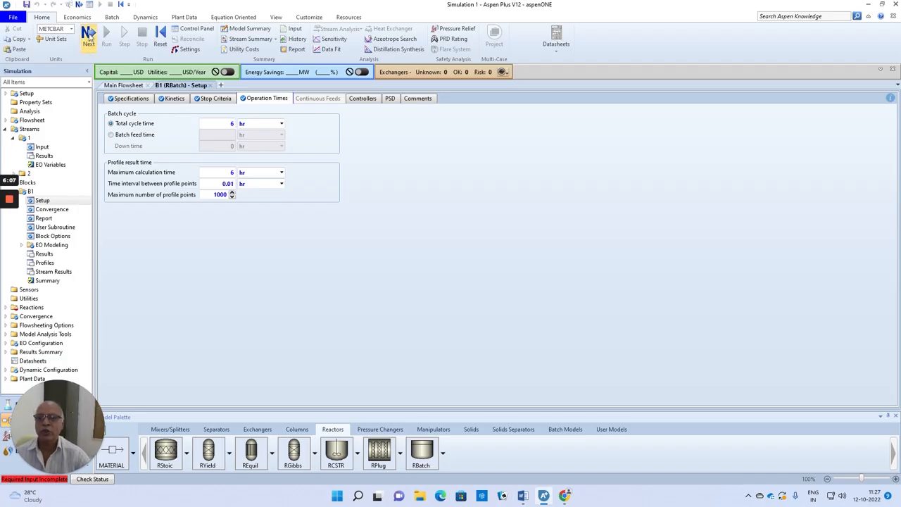
Add a POWERLAW reaction named FORWARD to reaction set R-1
left_click(88, 35)
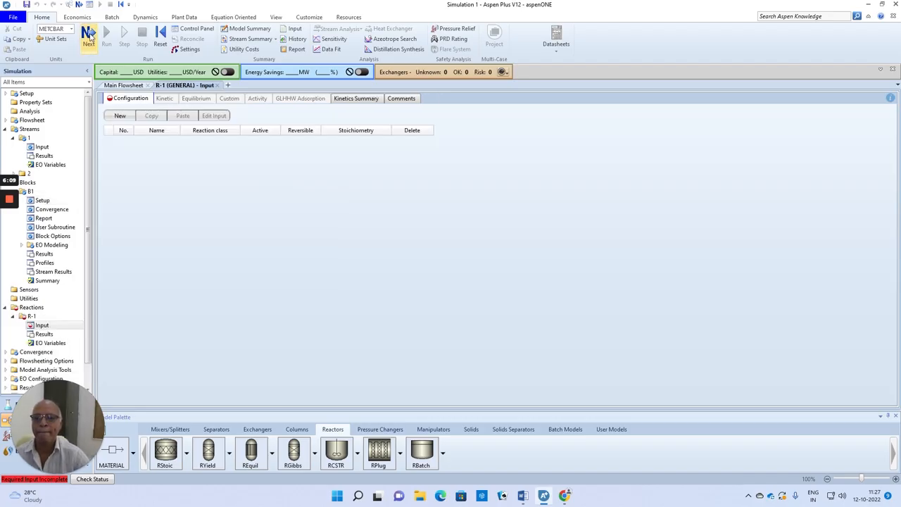
left_click(121, 116)
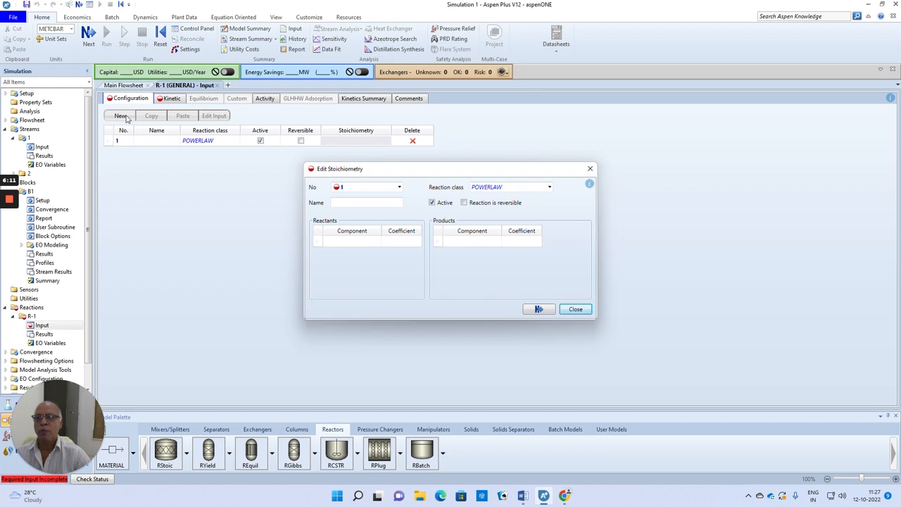
left_click(373, 202)
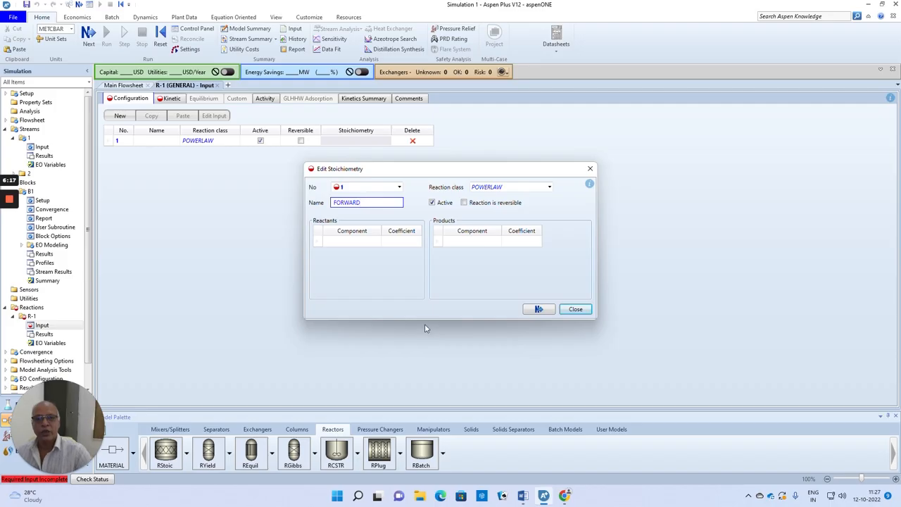
Enter AA and ETHANOL as the FORWARD reaction's reactants, each with a coefficient of 1
left_click(366, 244)
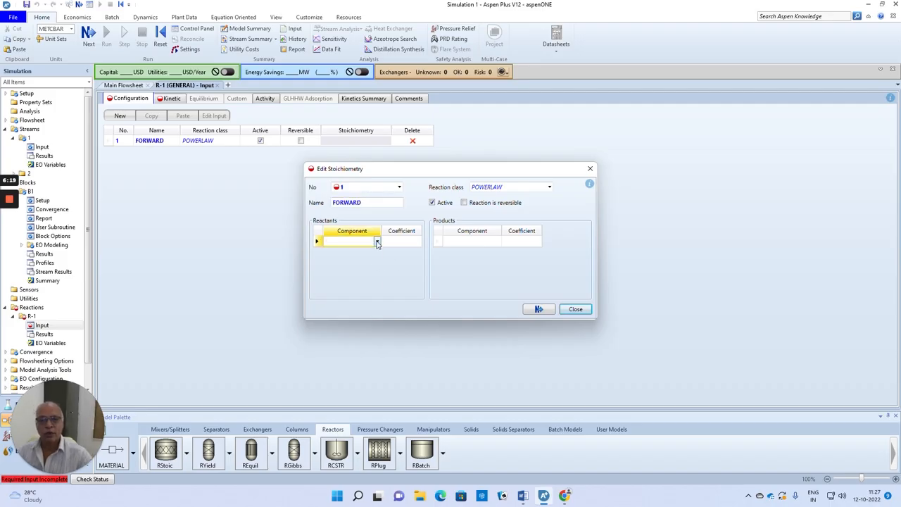
left_click(376, 241)
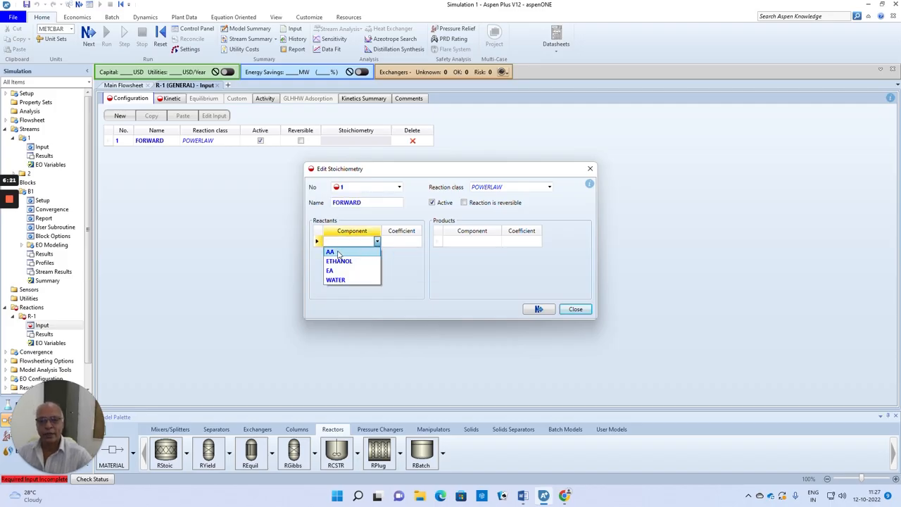
left_click(337, 252)
left_click(406, 242)
type("1")
key("Return")
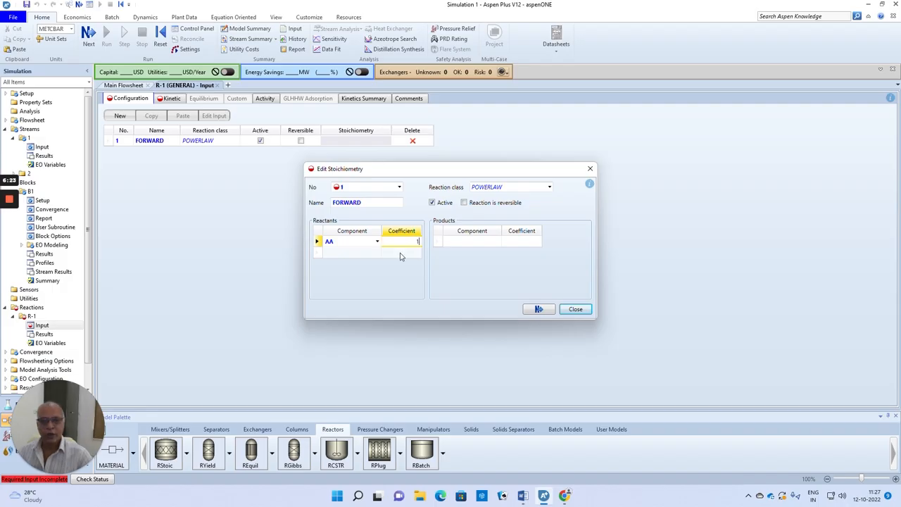
left_click(377, 252)
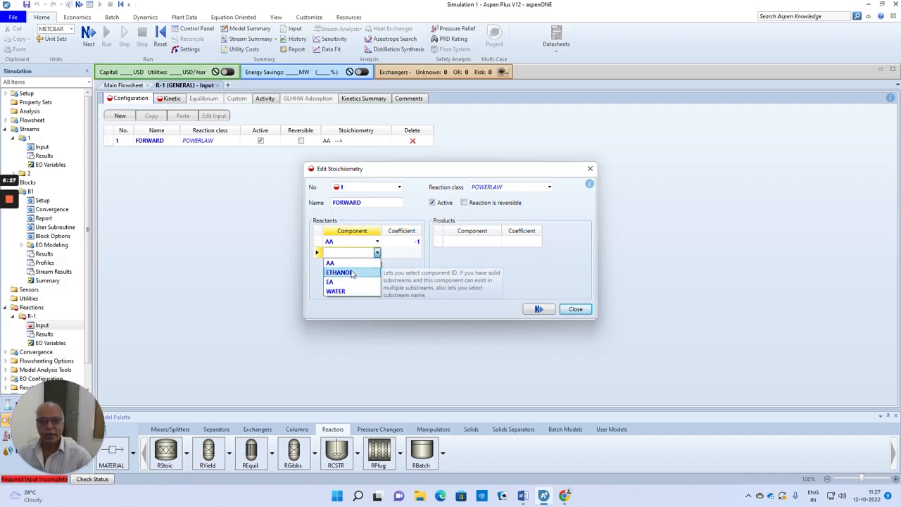
left_click(352, 273)
left_click(414, 256)
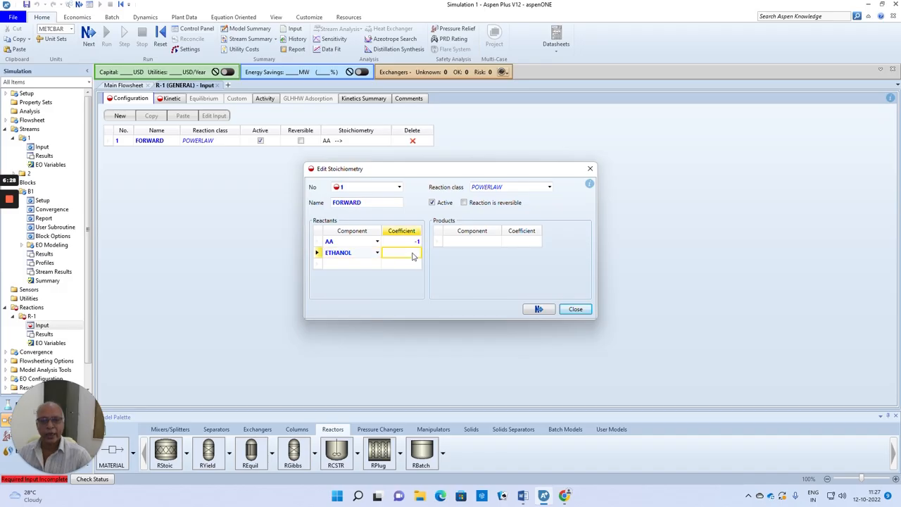
Enter EA and WATER as the FORWARD reaction's products, each with a coefficient of 1, and finish the stoichiometry
left_click(476, 243)
left_click(497, 241)
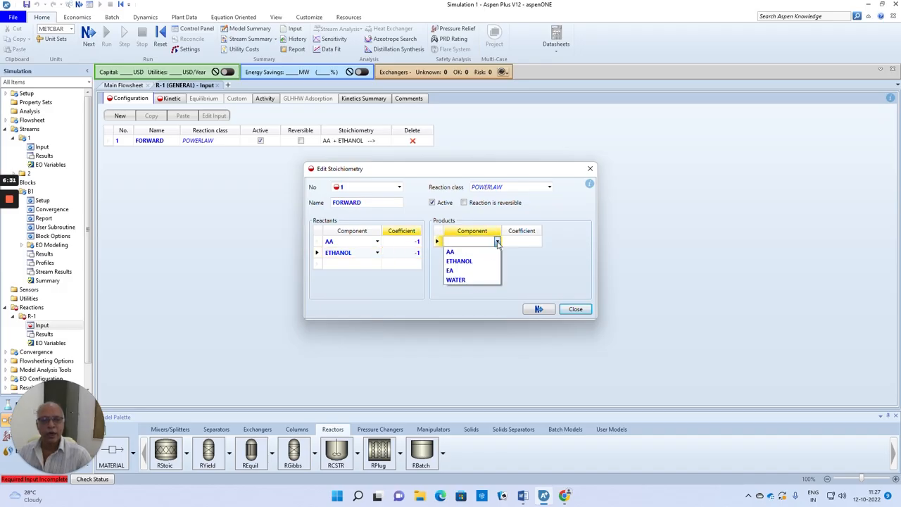
left_click(459, 273)
left_click(514, 242)
type("1")
left_click(481, 254)
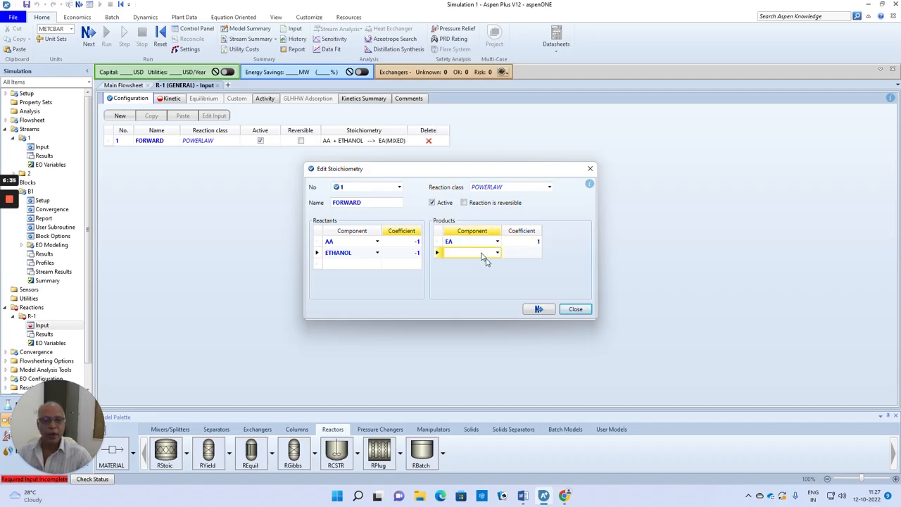
left_click(497, 252)
left_click(463, 291)
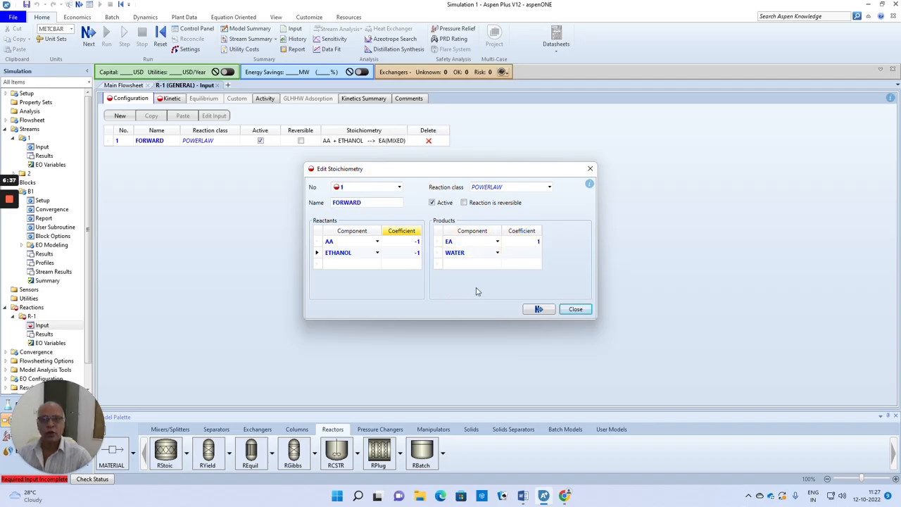
left_click(528, 254)
type("1")
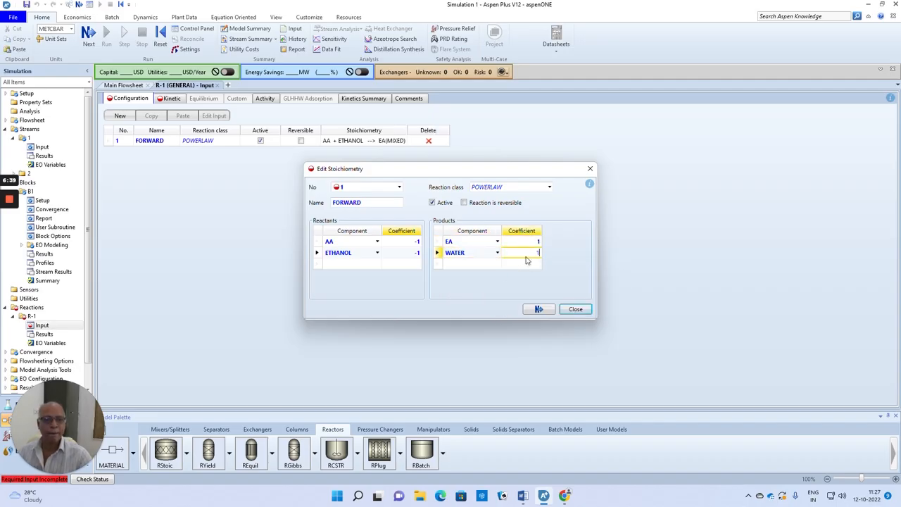
left_click(539, 309)
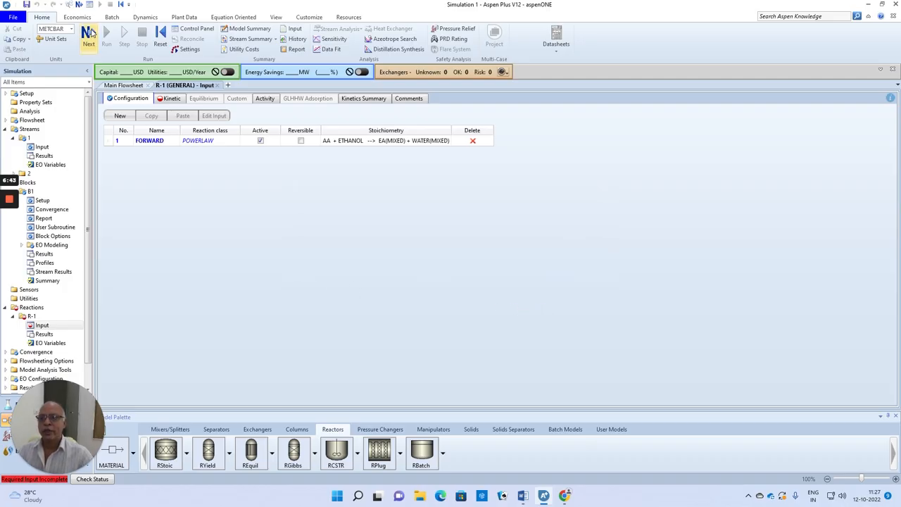
Check the forward rate constant in the Word problem statement, then set the FORWARD reaction's k to 8e-06 and E to 0 cal/mol
left_click(91, 33)
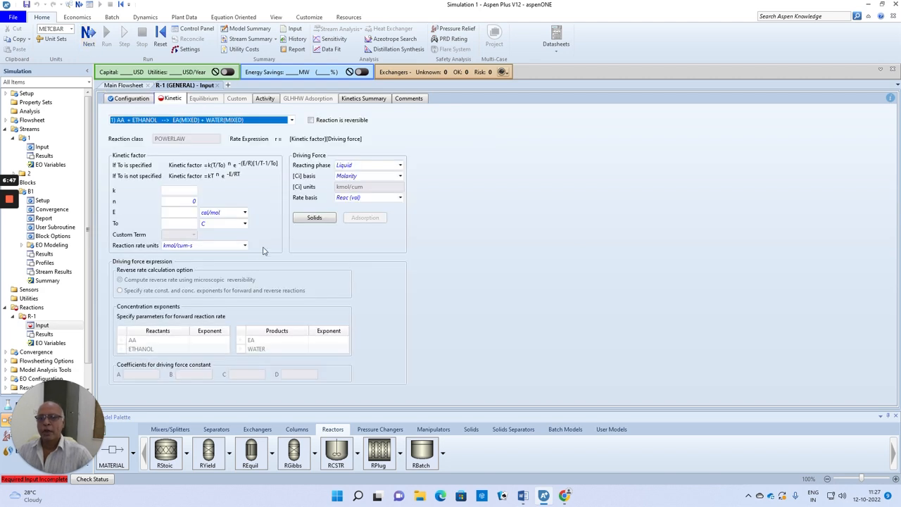
left_click(523, 496)
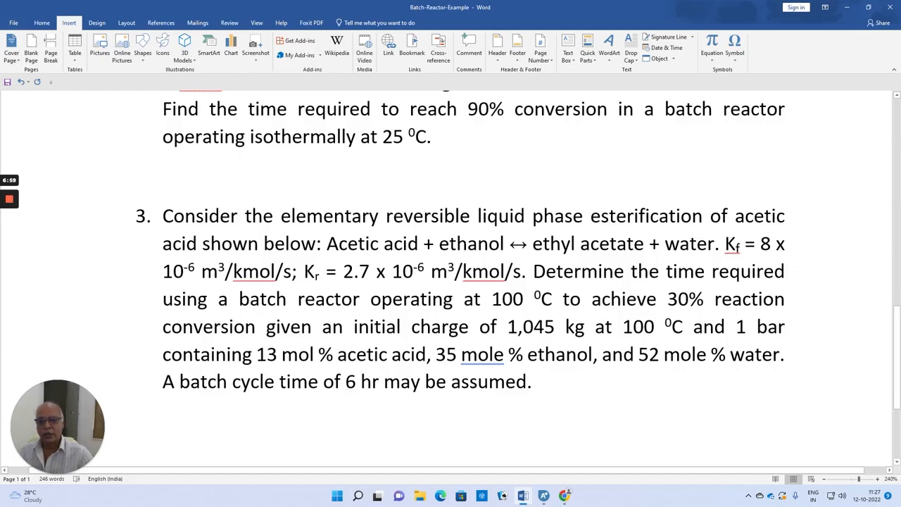
left_click_drag(292, 271, 202, 271)
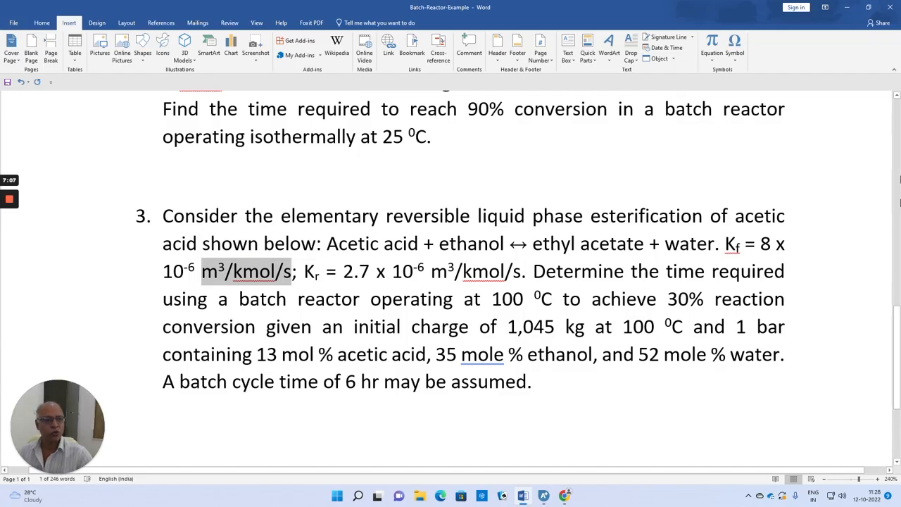
left_click(846, 7)
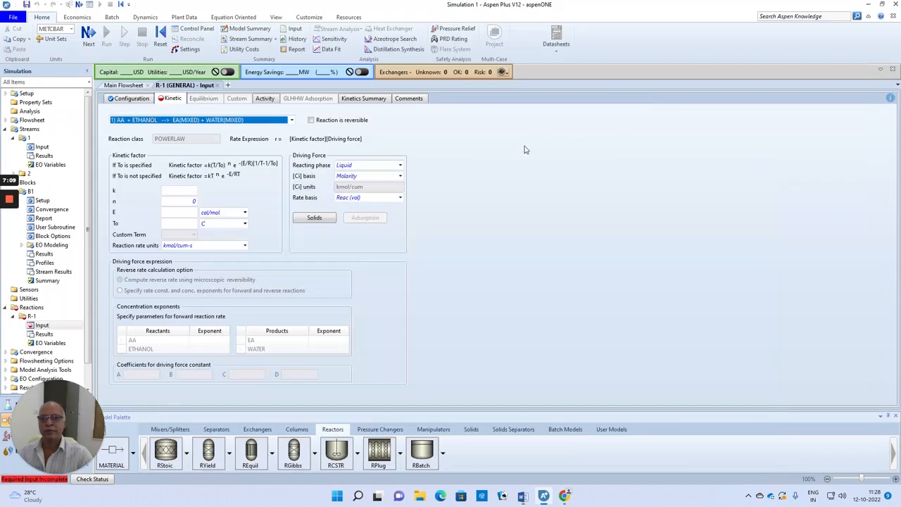
left_click(195, 190)
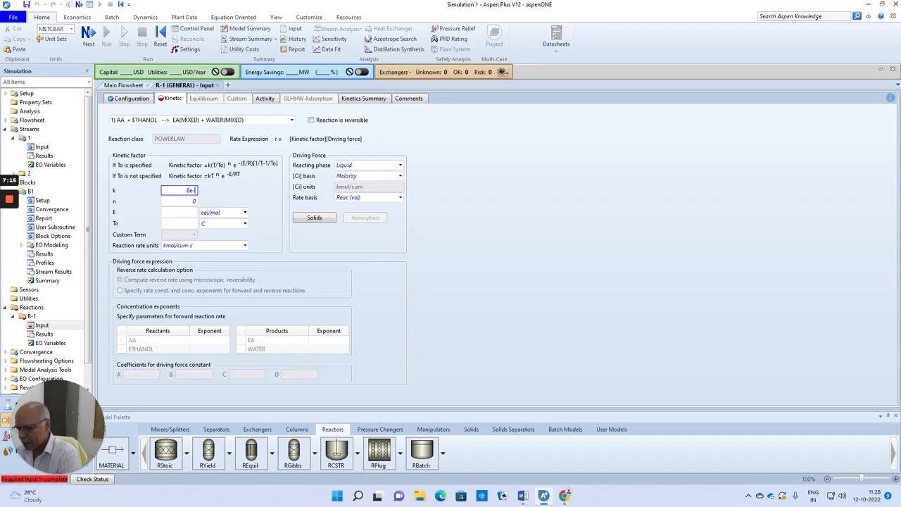
left_click(333, 253)
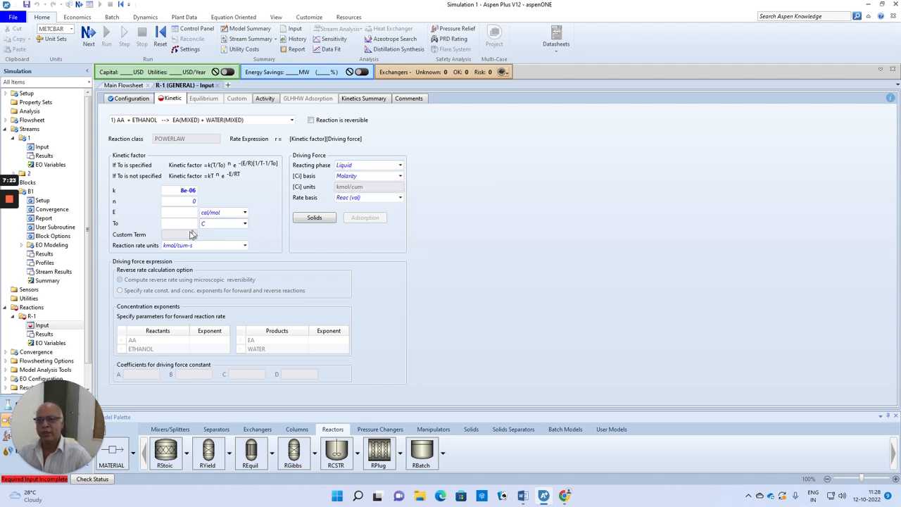
left_click(195, 212)
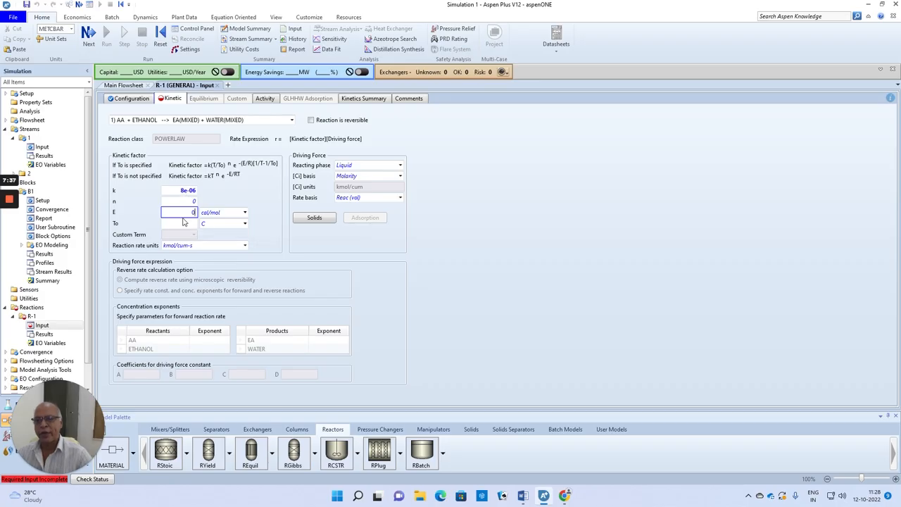
Set the FORWARD reaction's concentration exponents to 1 for both AA and ETHANOL
left_click(219, 343)
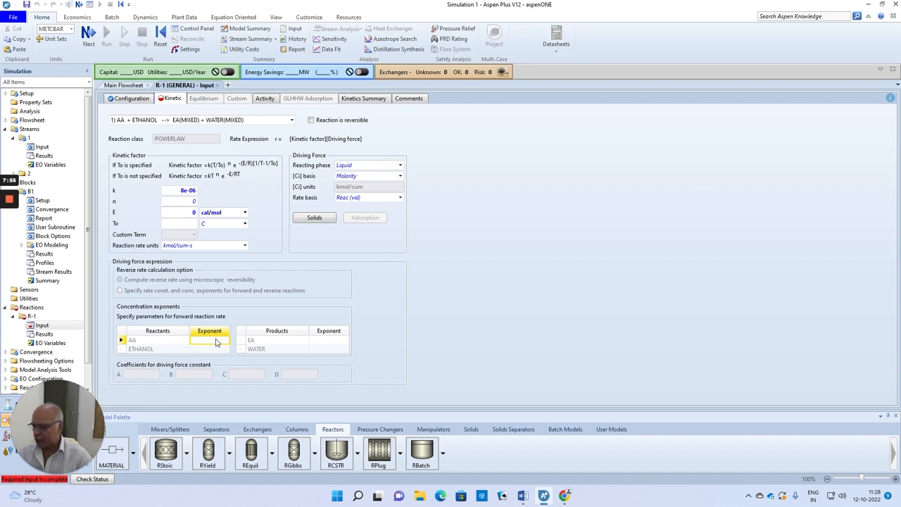
type("1")
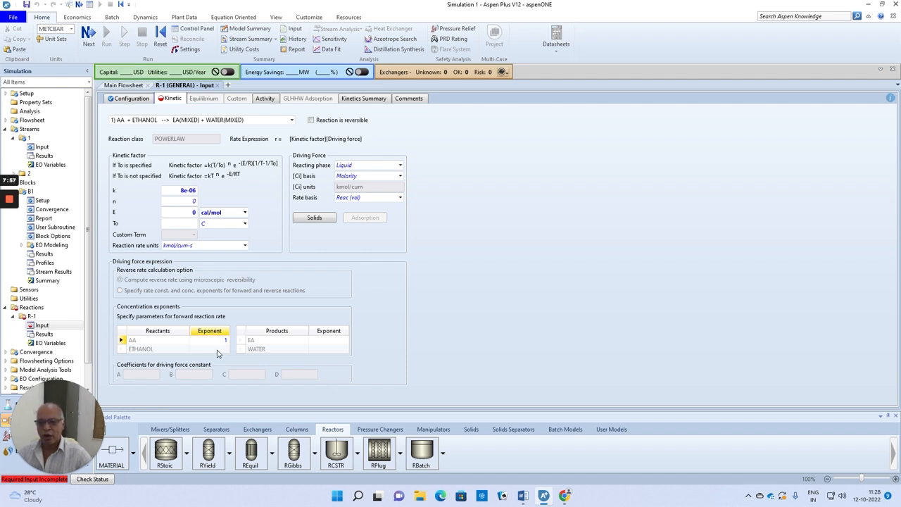
left_click(218, 350)
type("1")
key("Return")
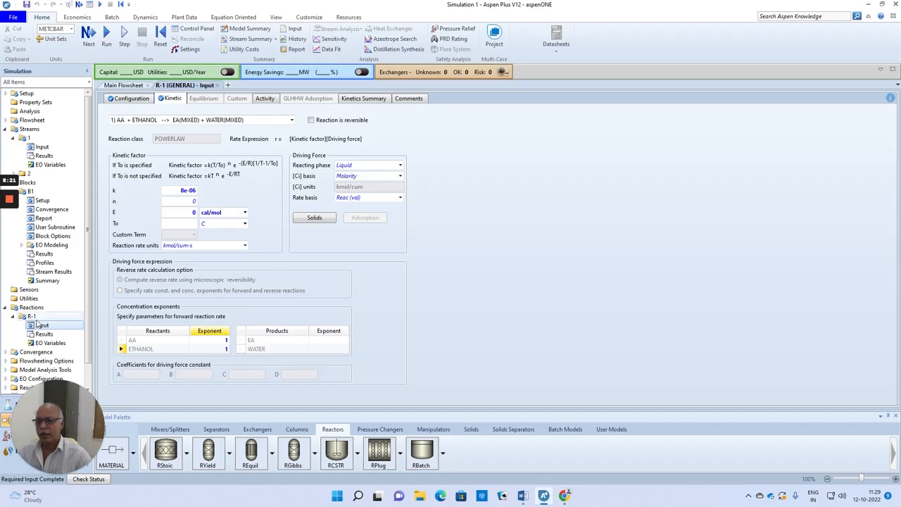
Add a second reaction named BACKWARD to reaction set R-1
left_click(33, 316)
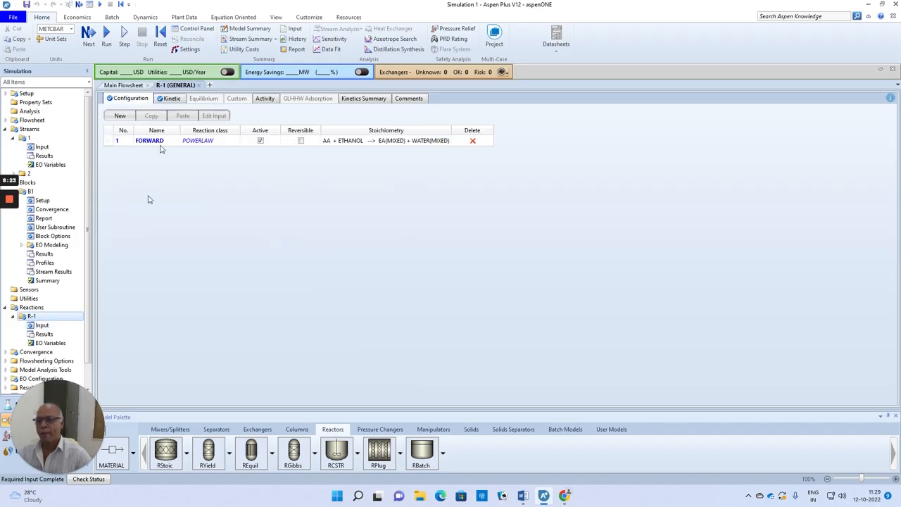
left_click(121, 117)
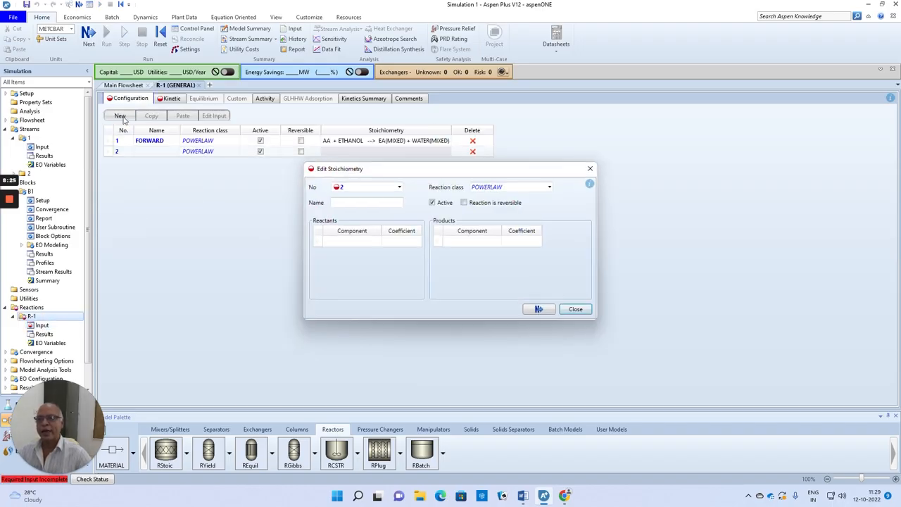
left_click(343, 204)
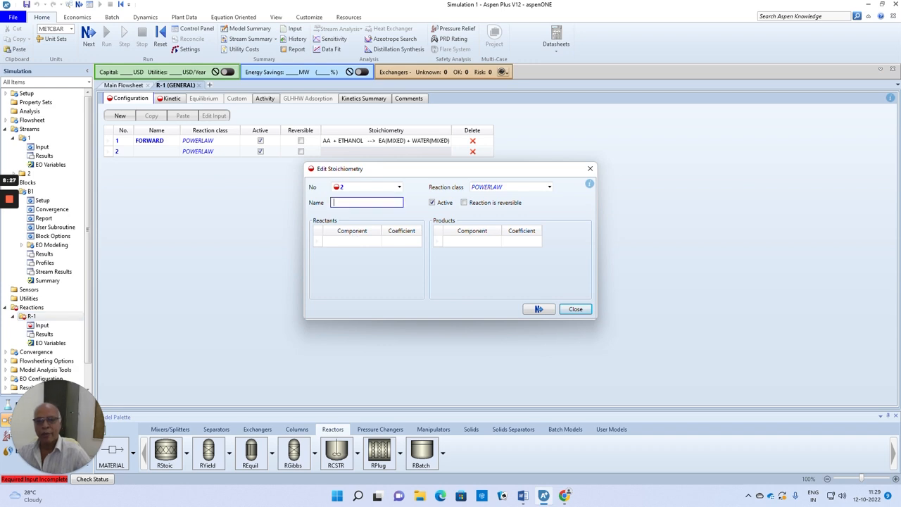
type("BACKWARD")
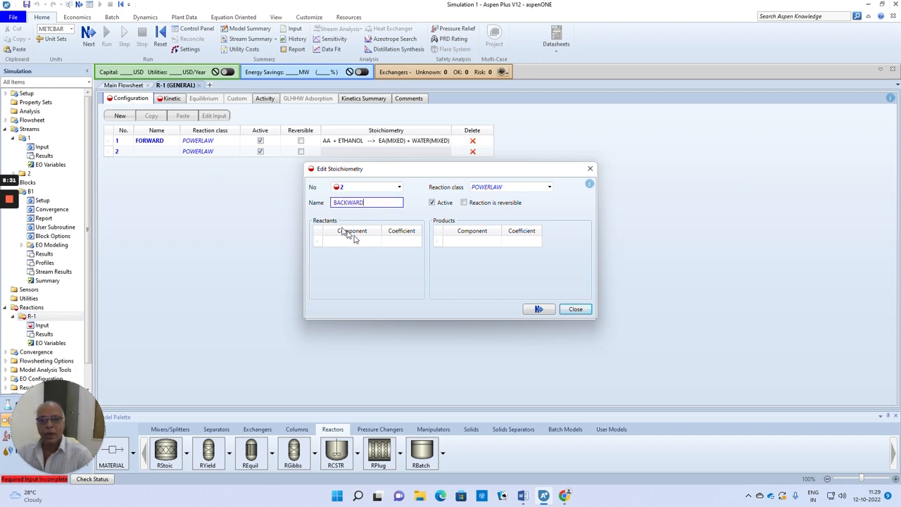
Enter EA and WATER as the BACKWARD reaction's reactants, each with a coefficient of -1
left_click(377, 242)
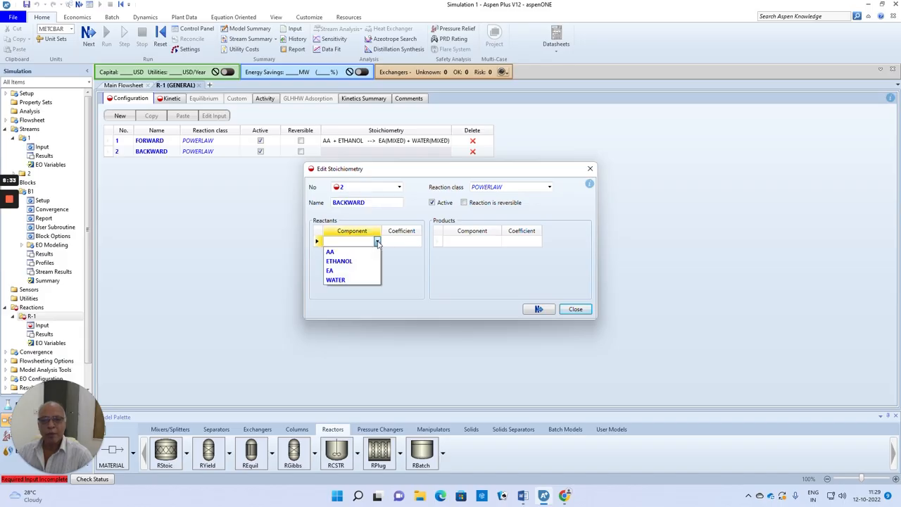
left_click(337, 270)
left_click(395, 243)
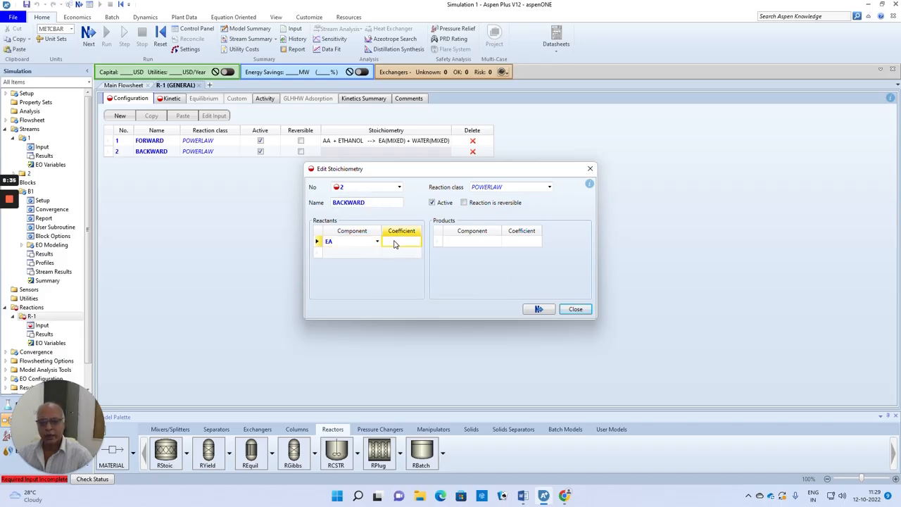
type("-1")
left_click(377, 251)
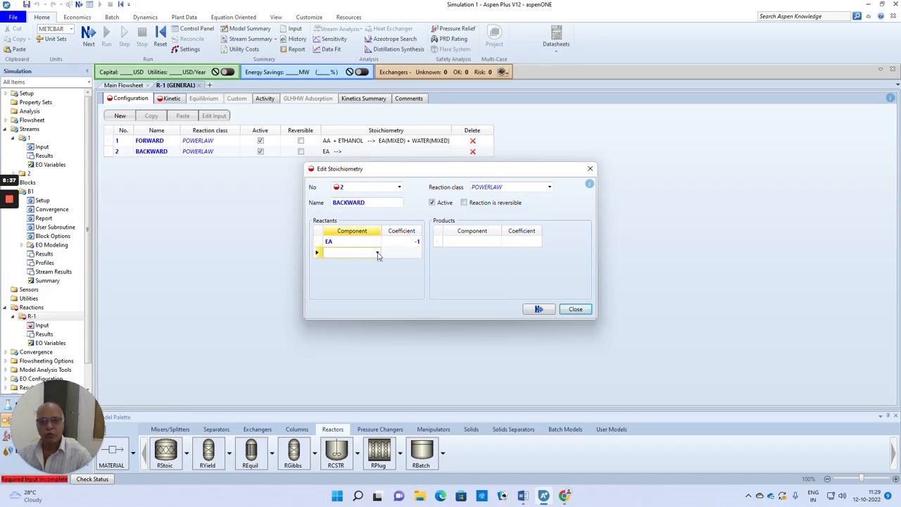
left_click(336, 290)
left_click(413, 256)
type("-1")
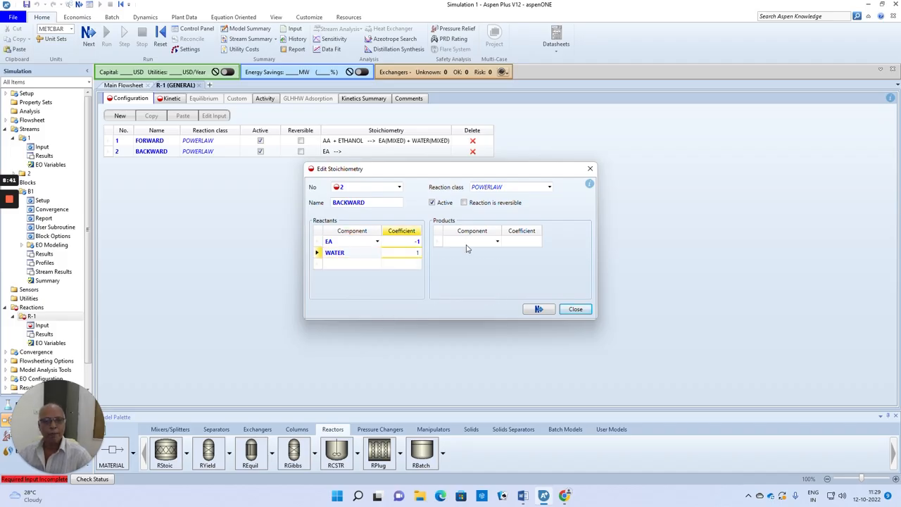
Enter AA and ETHANOL as the BACKWARD reaction's products, each with a coefficient of 1, and finish the stoichiometry
left_click(479, 242)
left_click(498, 242)
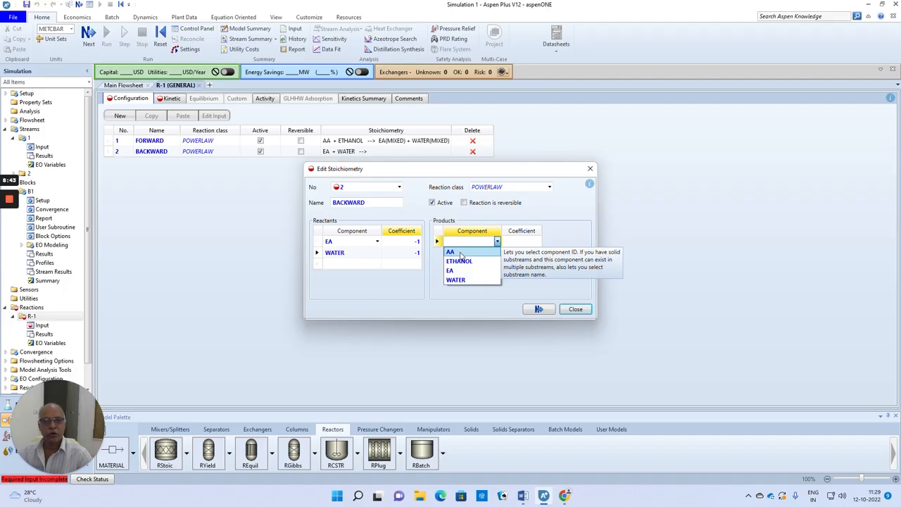
left_click(463, 251)
left_click(522, 241)
type("1")
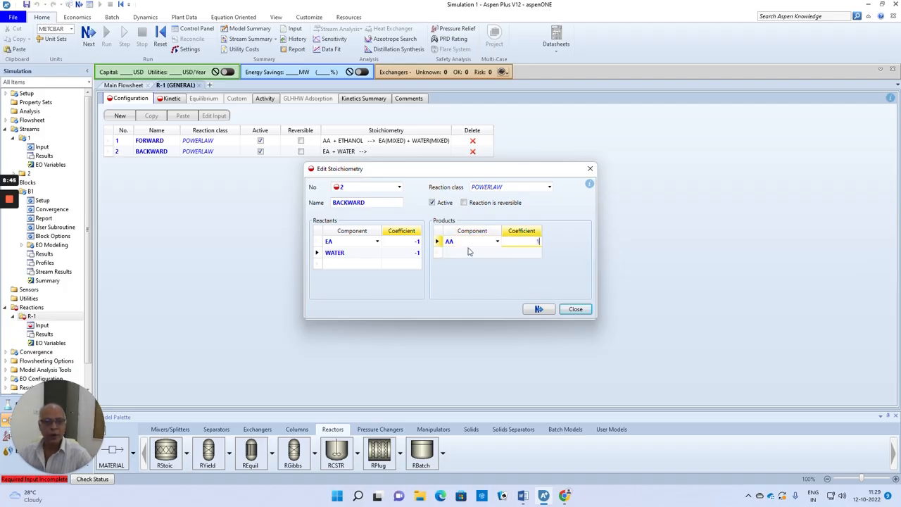
left_click(497, 255)
left_click(497, 254)
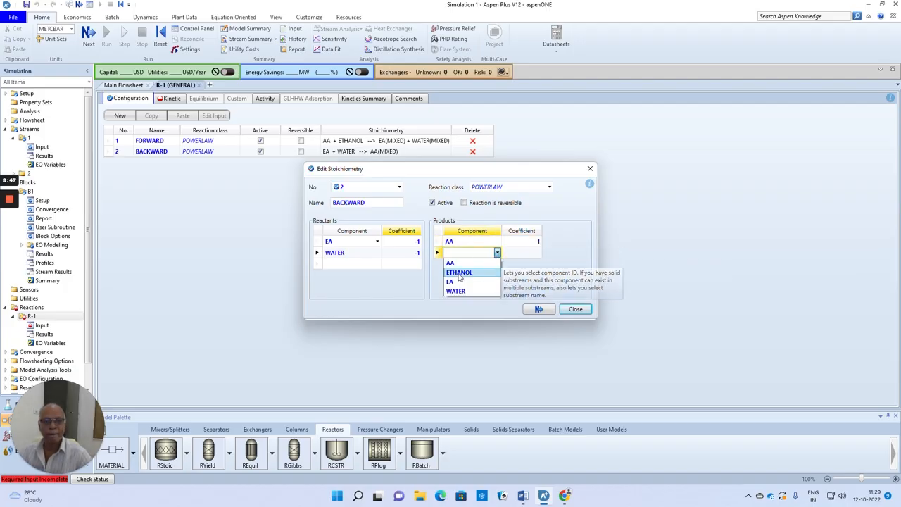
left_click(466, 269)
left_click(526, 254)
type("1")
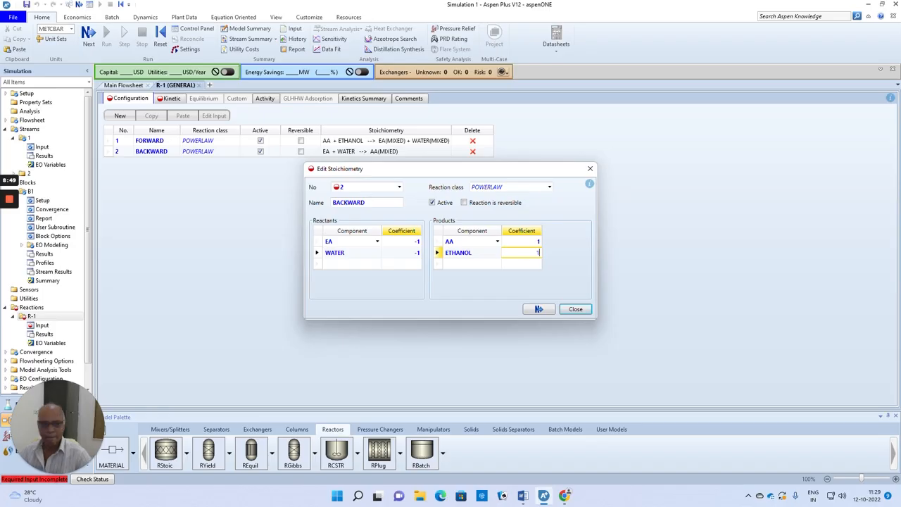
left_click(537, 310)
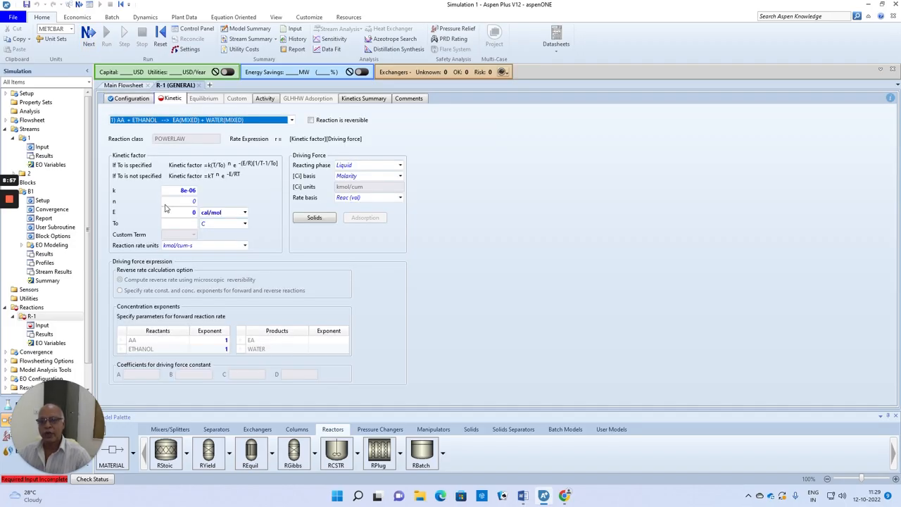
Check the reverse rate constant in the Word problem statement and set the BACKWARD reaction's k to 2.7e-06 and E to 0 cal/mol
left_click(291, 120)
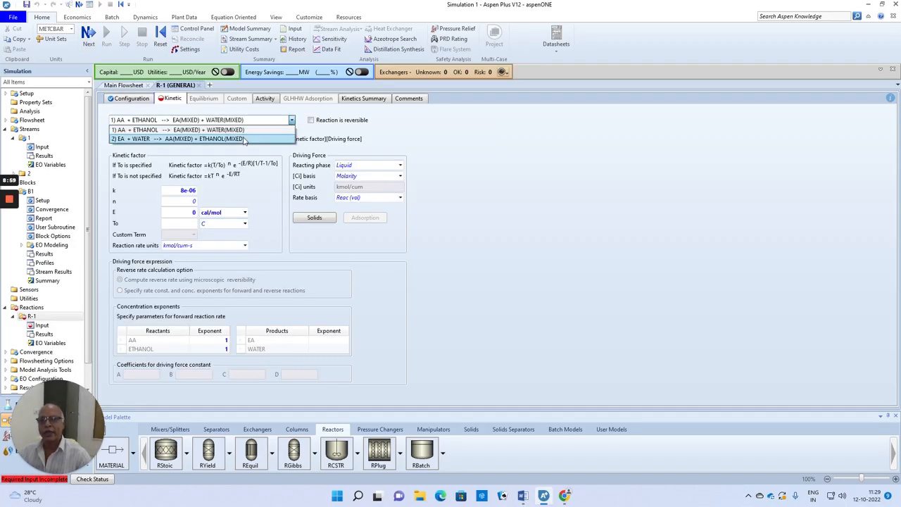
left_click(242, 139)
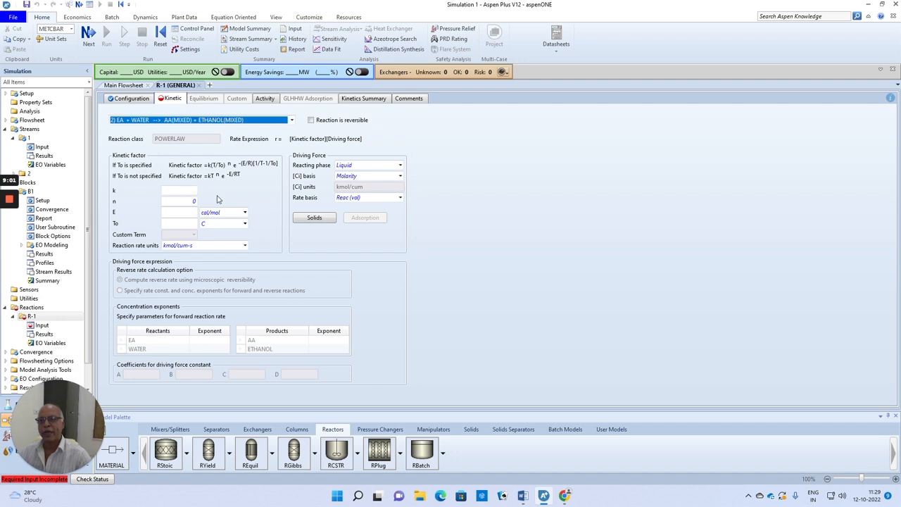
left_click(175, 191)
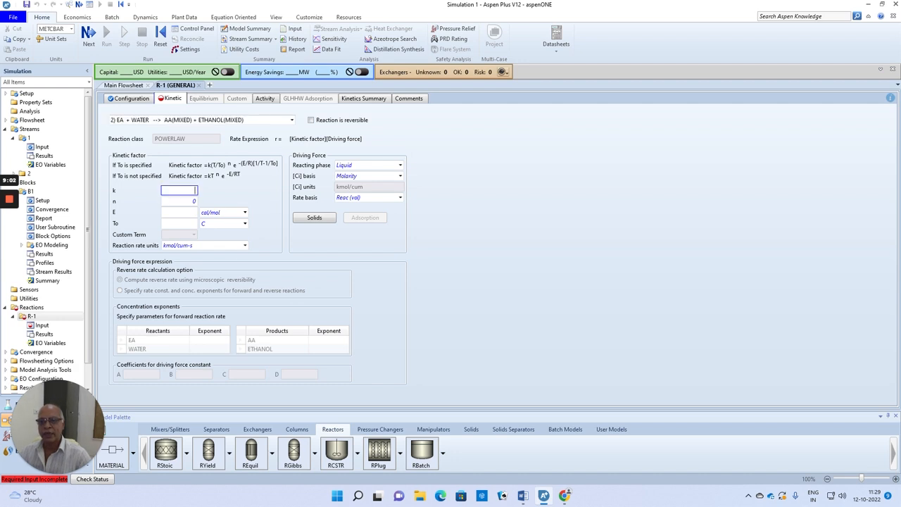
left_click(524, 497)
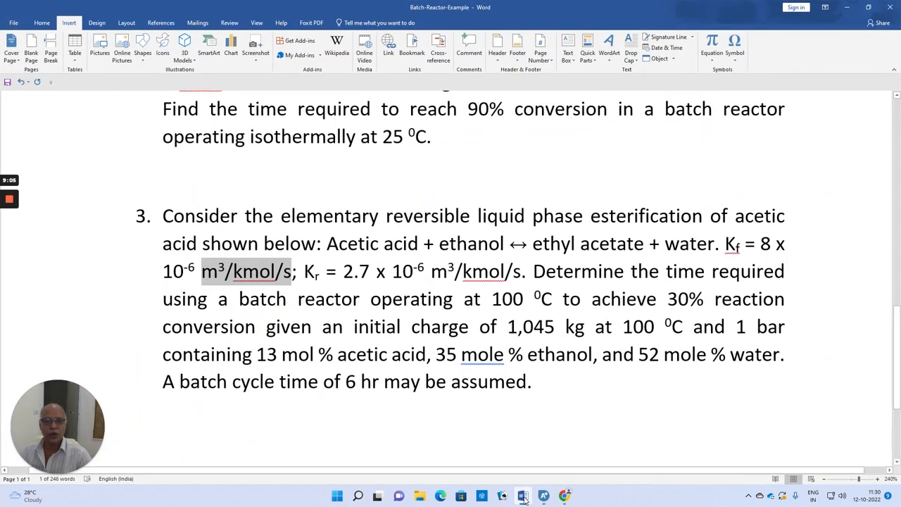
left_click(523, 496)
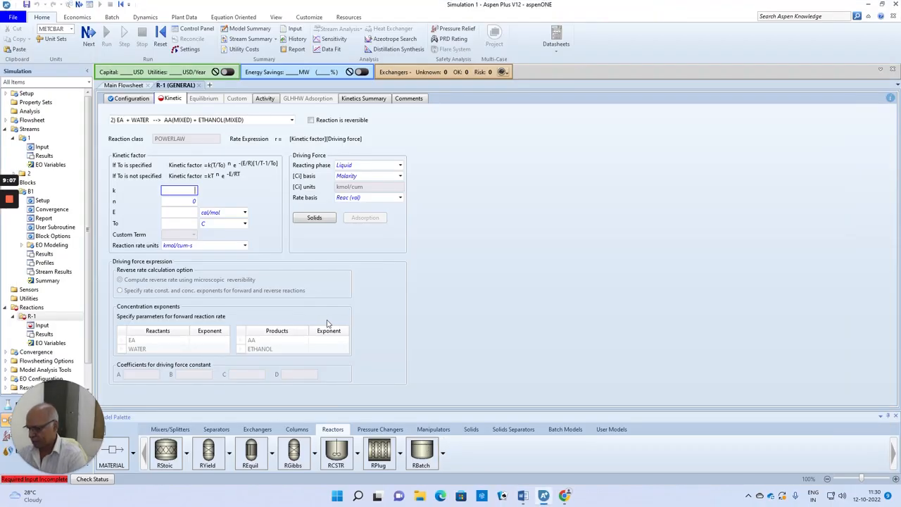
type("2.7e-6")
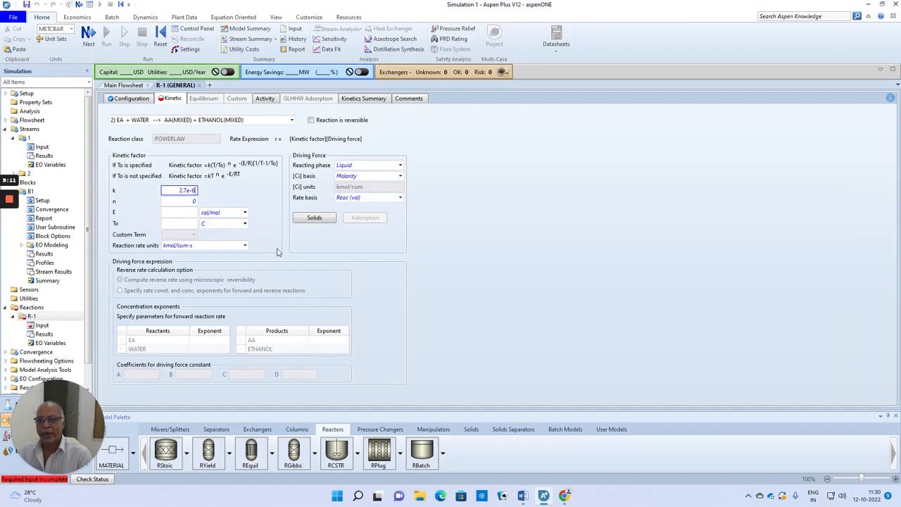
left_click(195, 212)
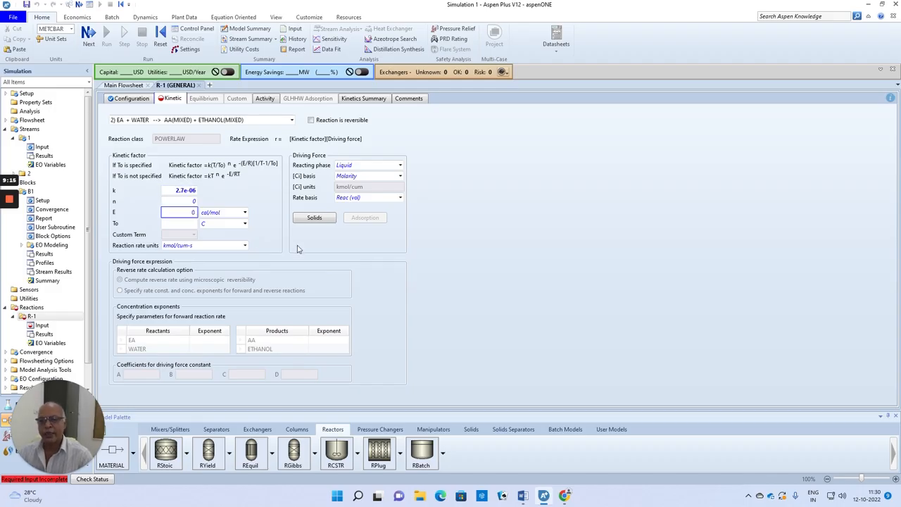
Set the BACKWARD reaction's concentration exponents to 1 for both EA and WATER, and run the simulation
left_click(214, 343)
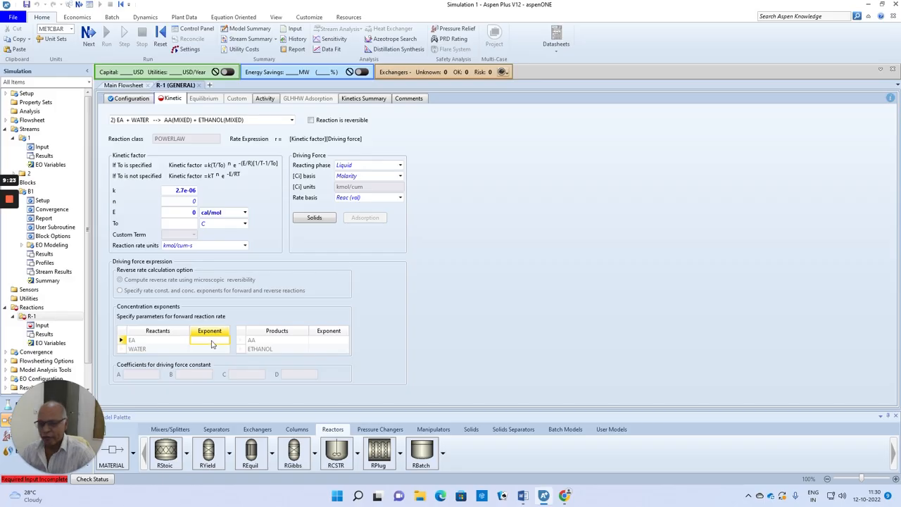
type("1")
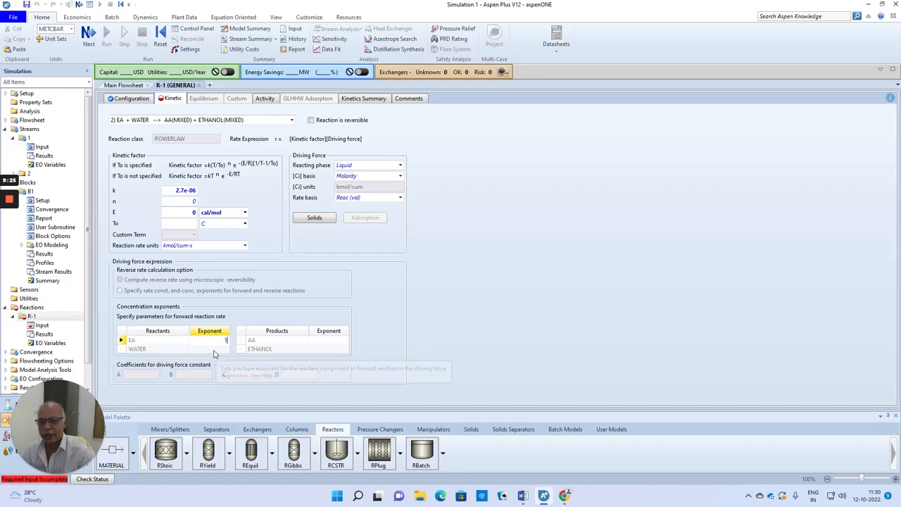
left_click(214, 351)
type("1")
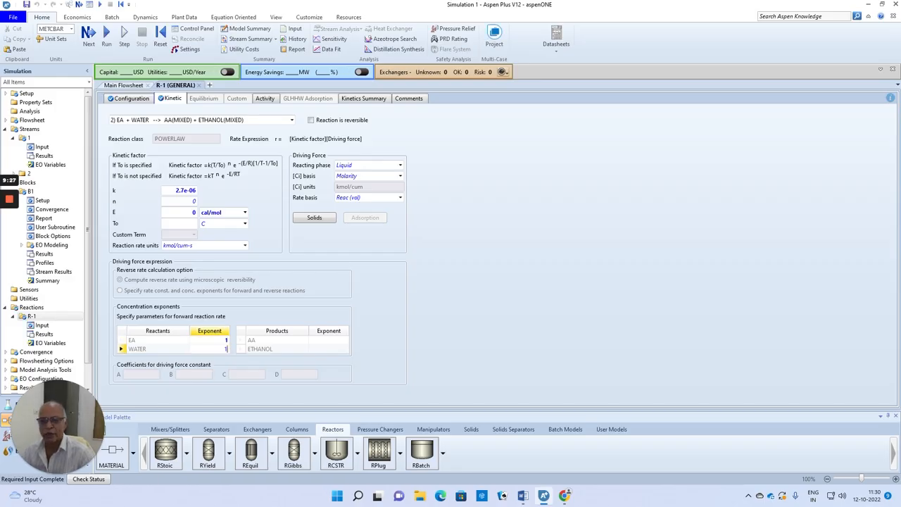
key("Return")
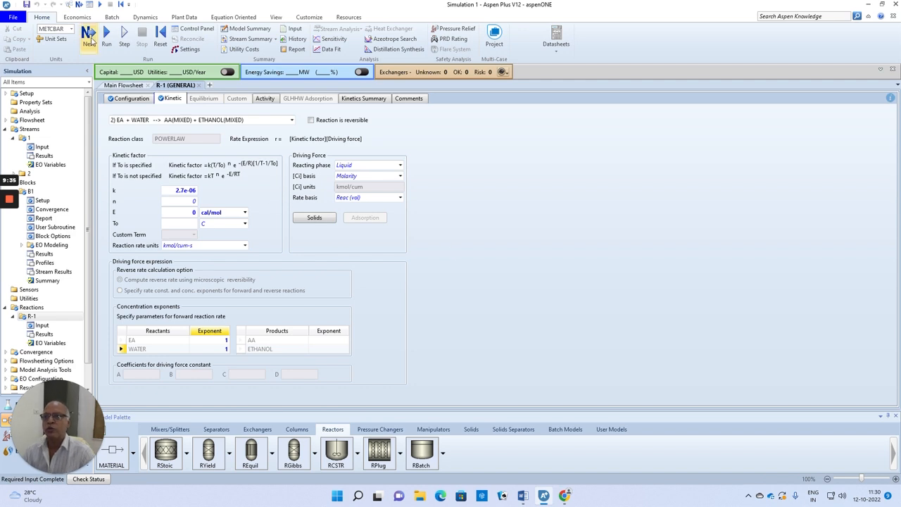
left_click(89, 37)
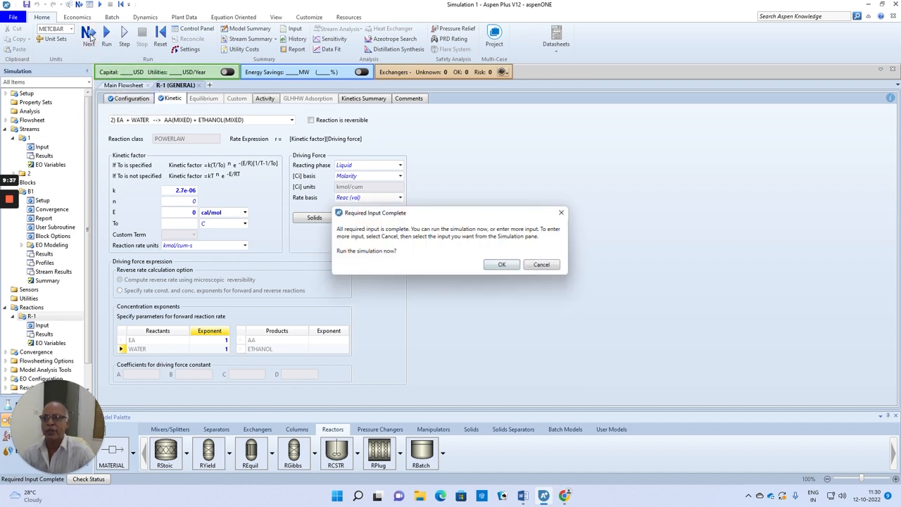
left_click(504, 266)
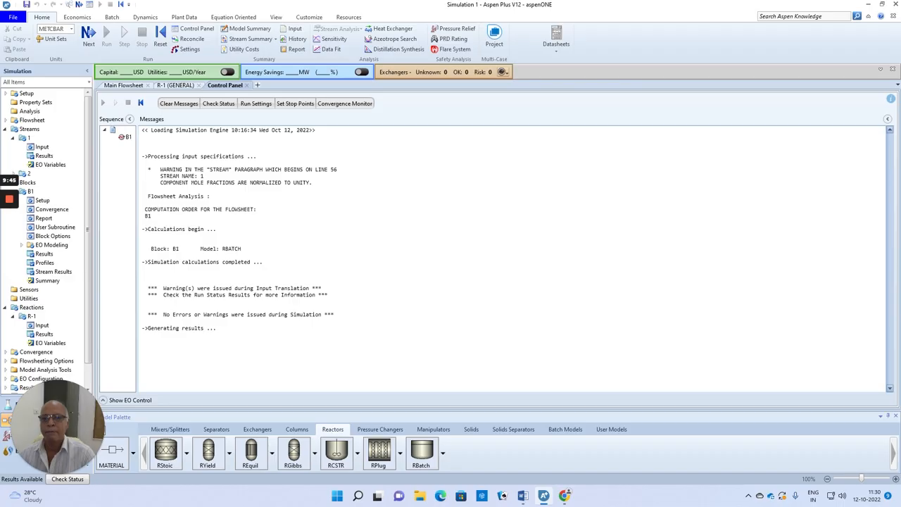
Check the feed composition in the Word problem statement and correct stream 1's ETHANOL mole fraction to 0.35
left_click(131, 89)
double_click(307, 159)
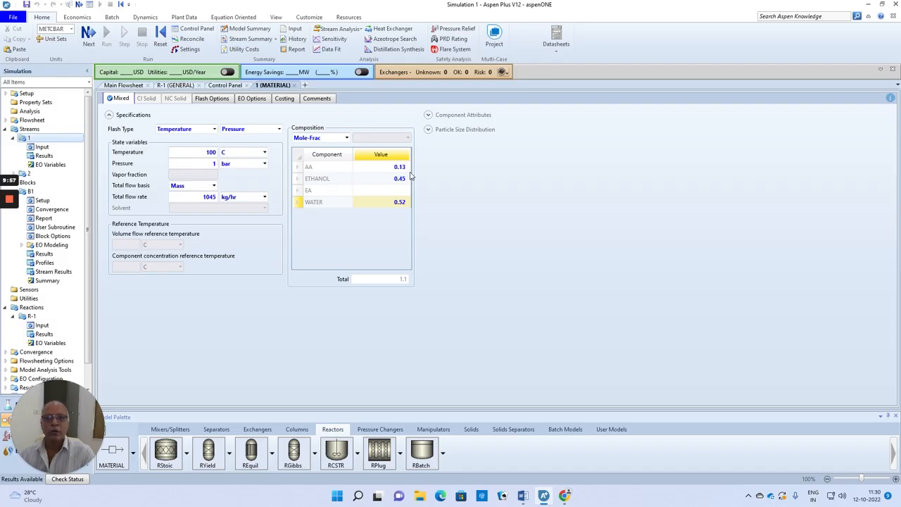
left_click(521, 496)
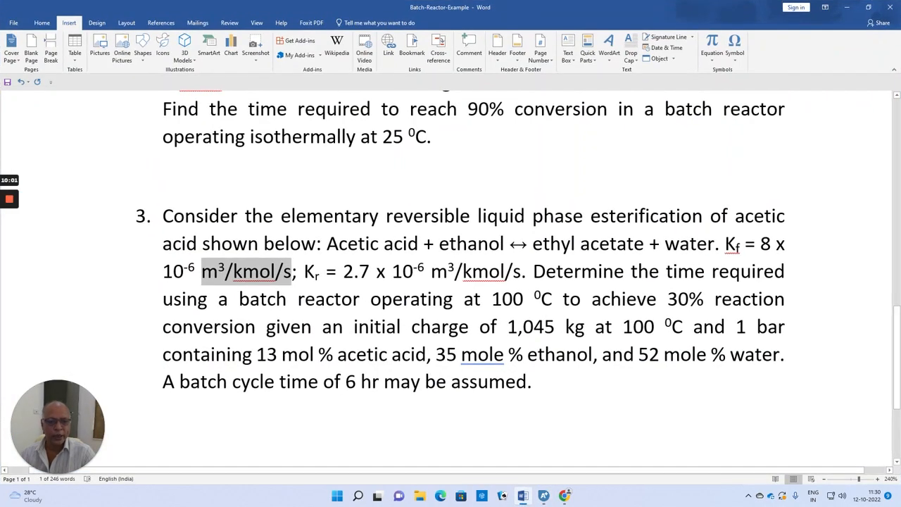
left_click(543, 495)
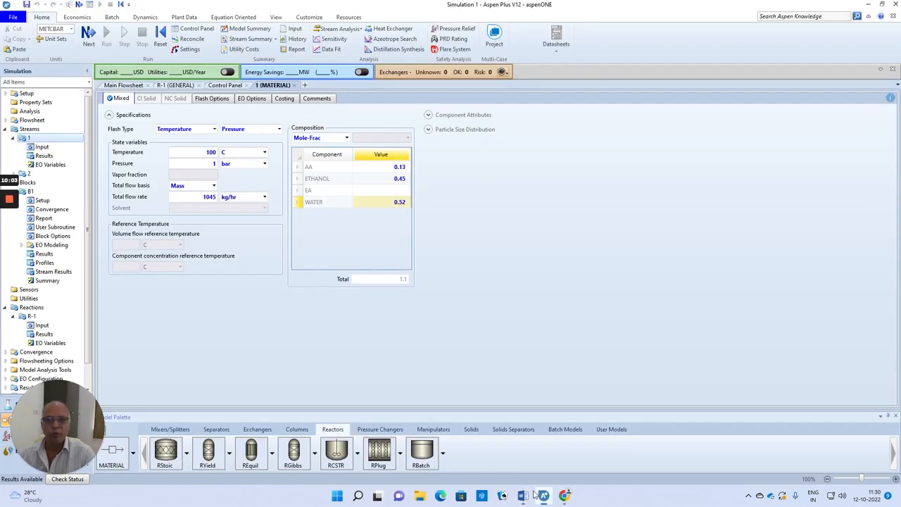
left_click(397, 179)
key("BackSpace")
key("BackSpace")
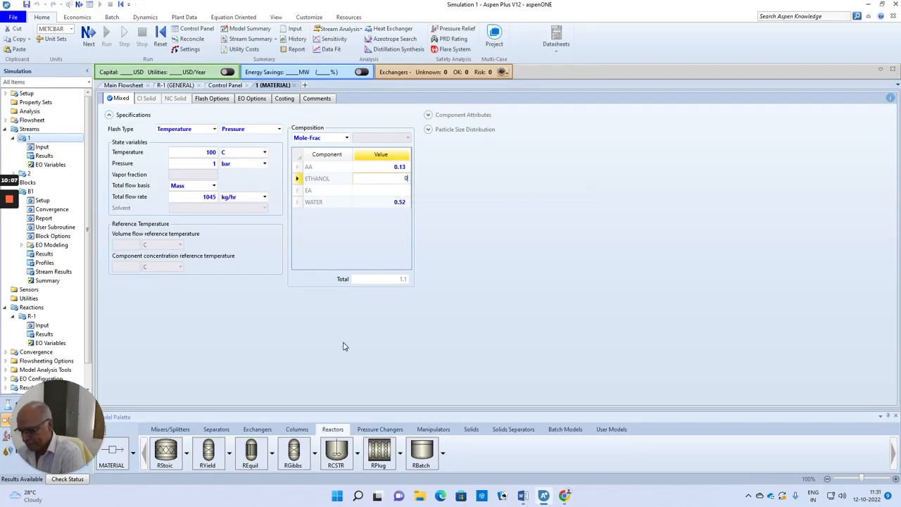
type("35")
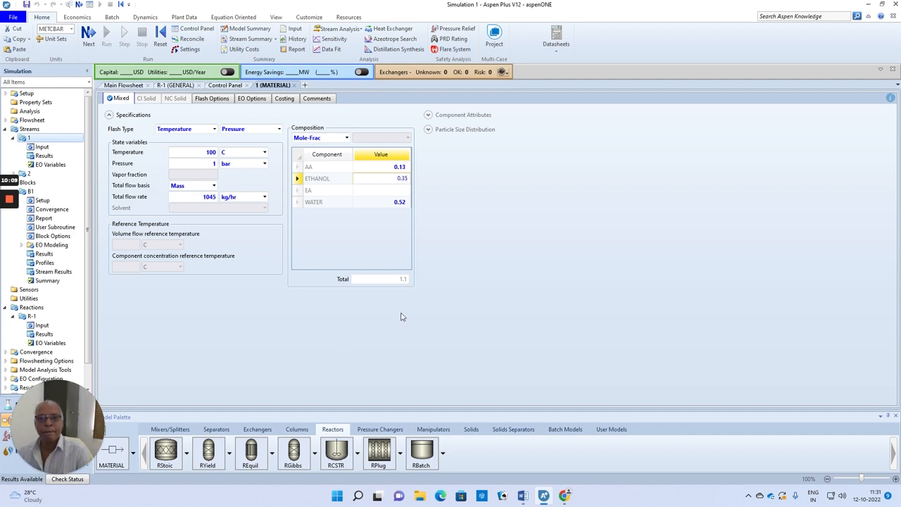
key("Return")
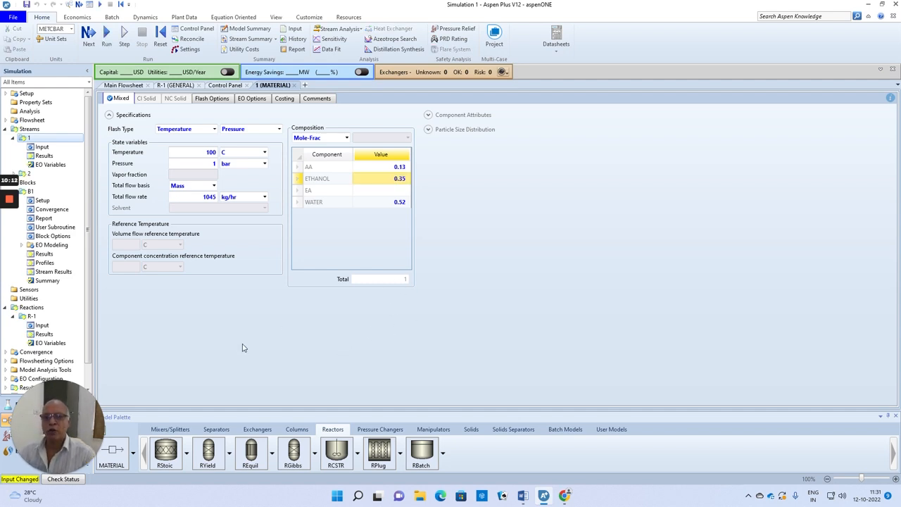
Reinitialize the simulation to purge all old results and rerun it with the corrected feed composition
left_click(160, 35)
left_click(406, 272)
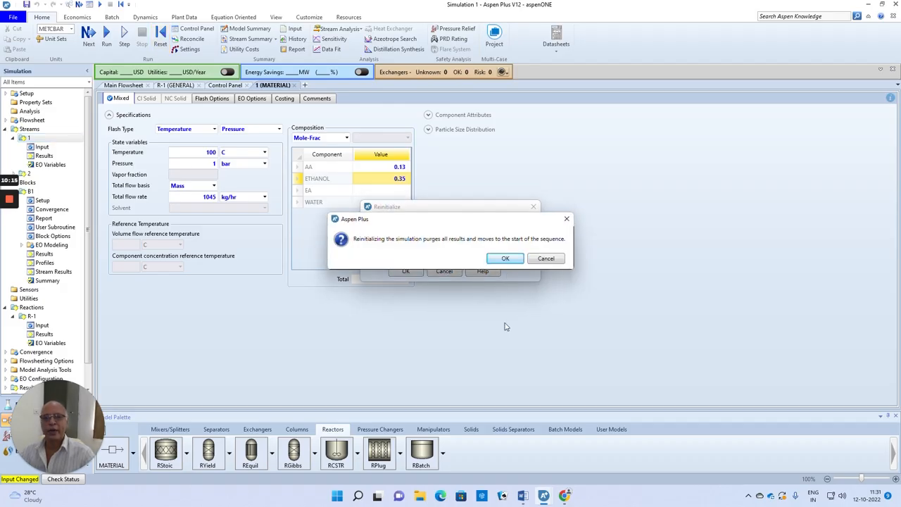
left_click(505, 262)
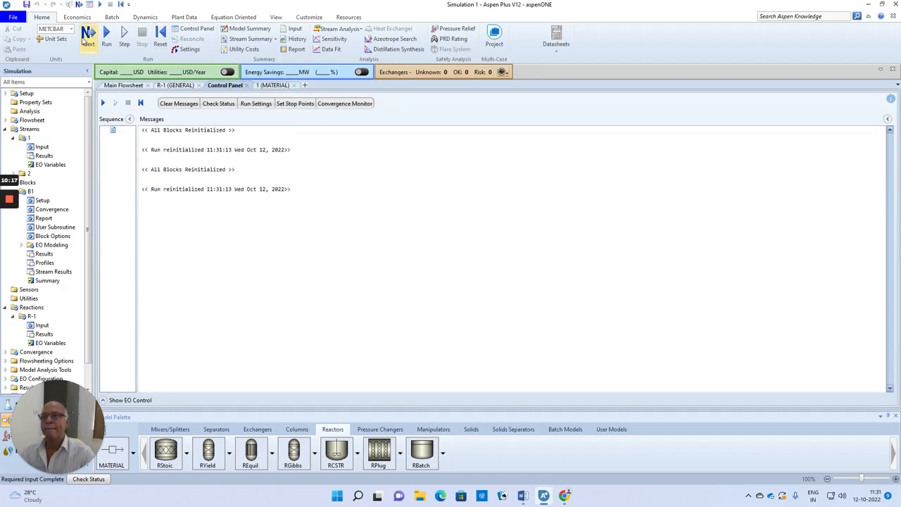
left_click(86, 37)
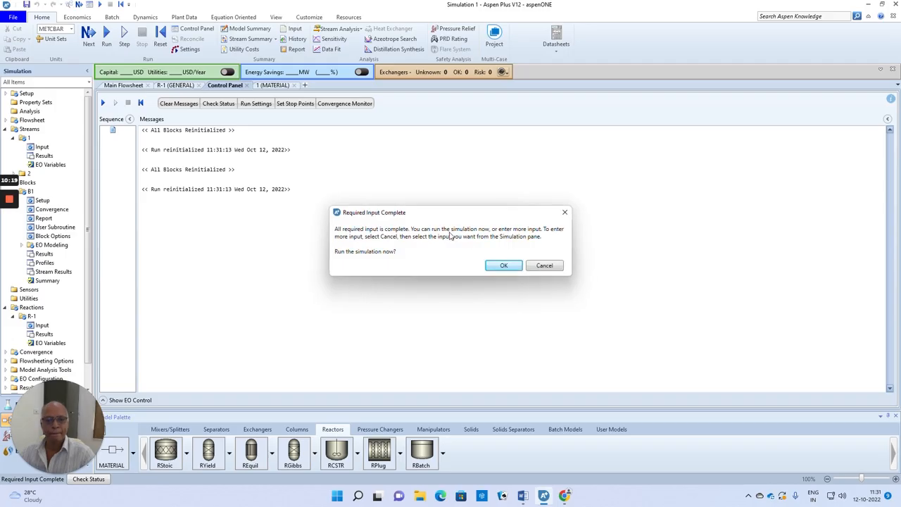
left_click(500, 265)
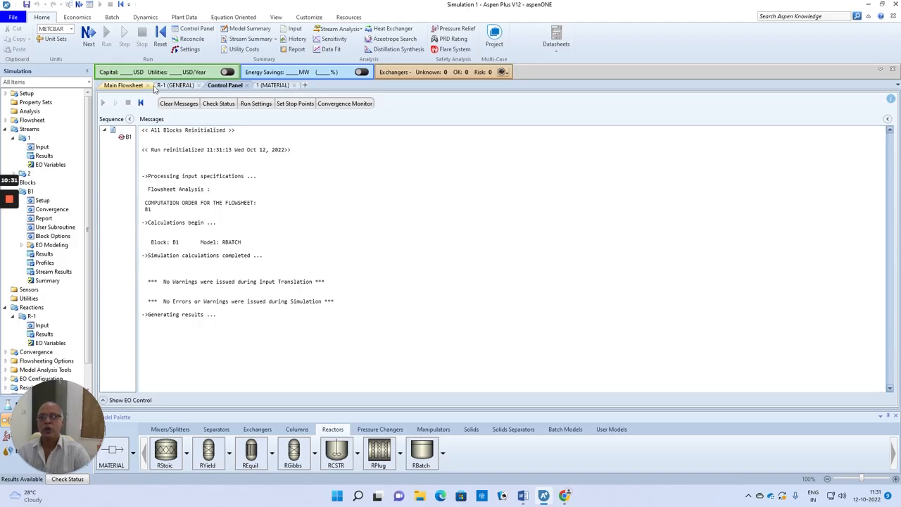
Open the stream results summary and expand the component mole flows to compare streams 1 and 2
left_click(251, 40)
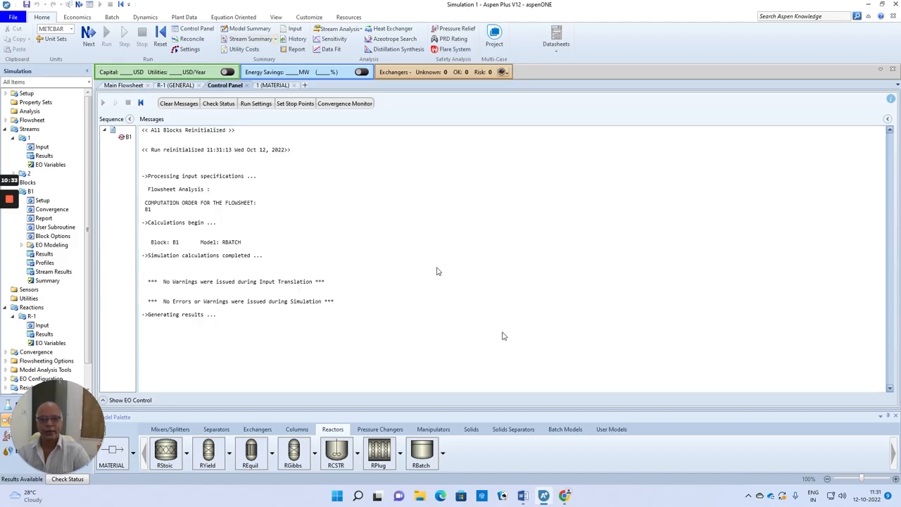
scroll(352, 297, "down", 3)
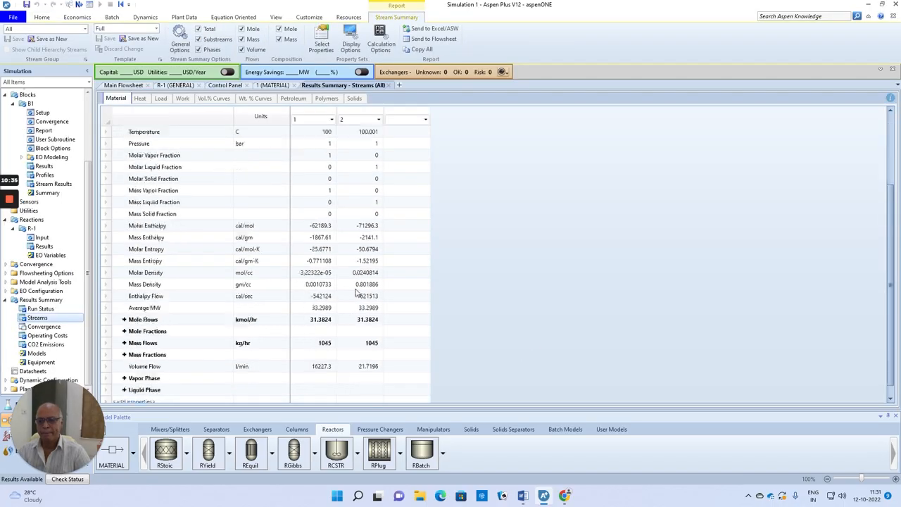
left_click(125, 307)
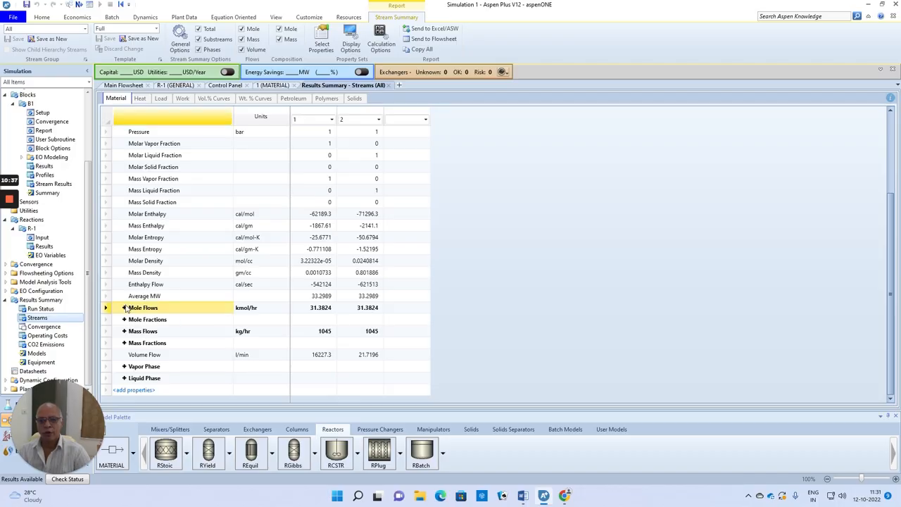
left_click(124, 308)
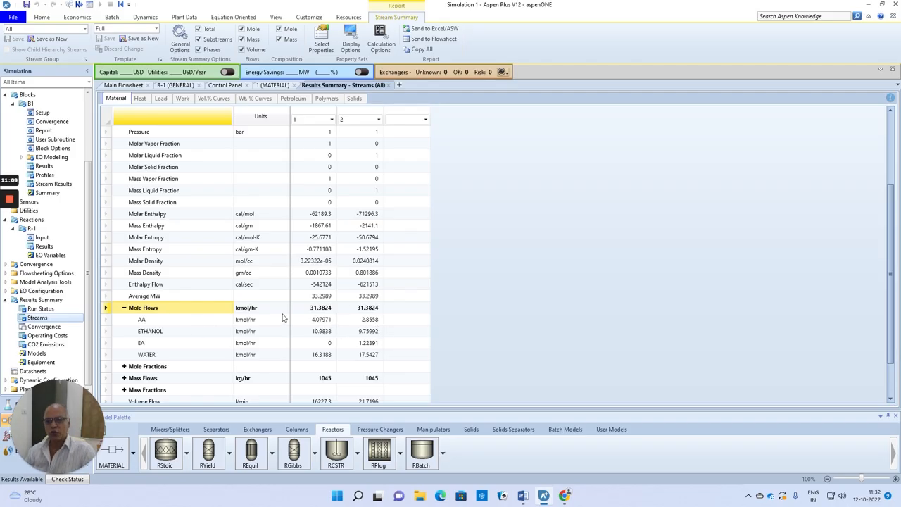
Open the results of reactor block B1 and display its operation time in minutes
left_click(131, 87)
left_click(414, 243)
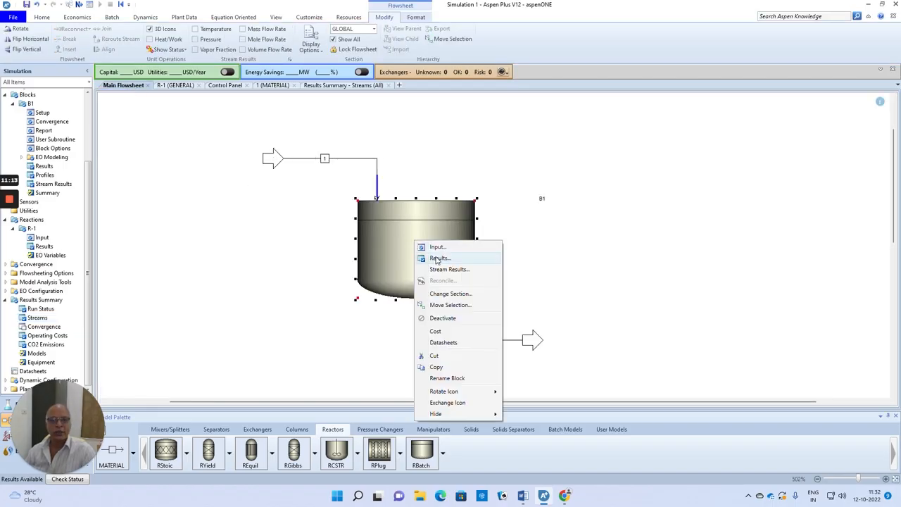
left_click(437, 258)
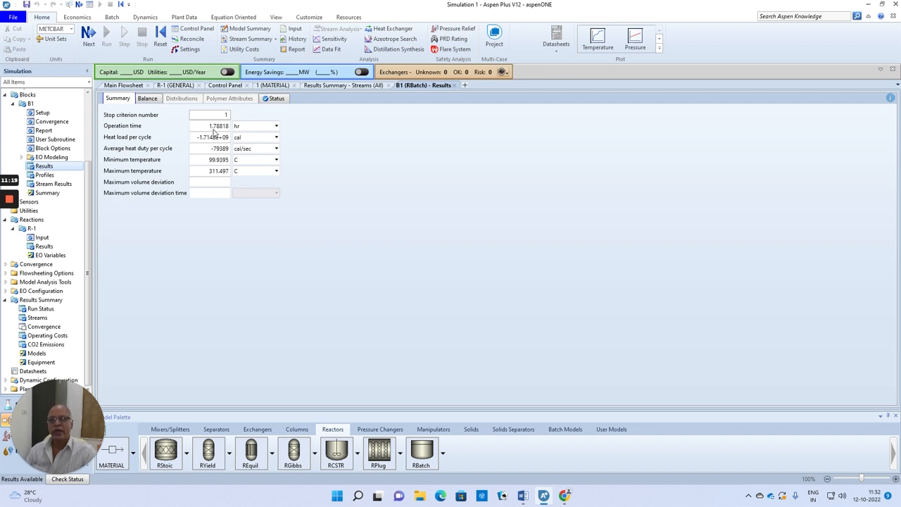
left_click(278, 127)
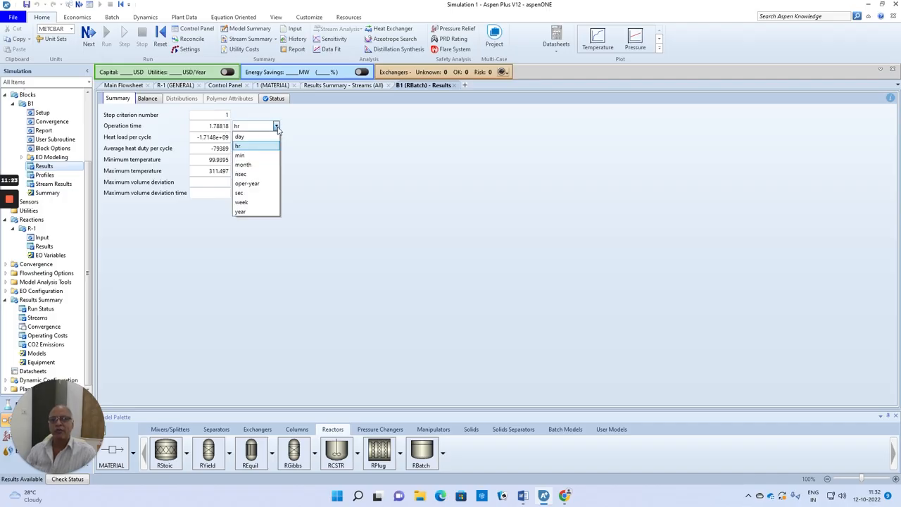
left_click(256, 156)
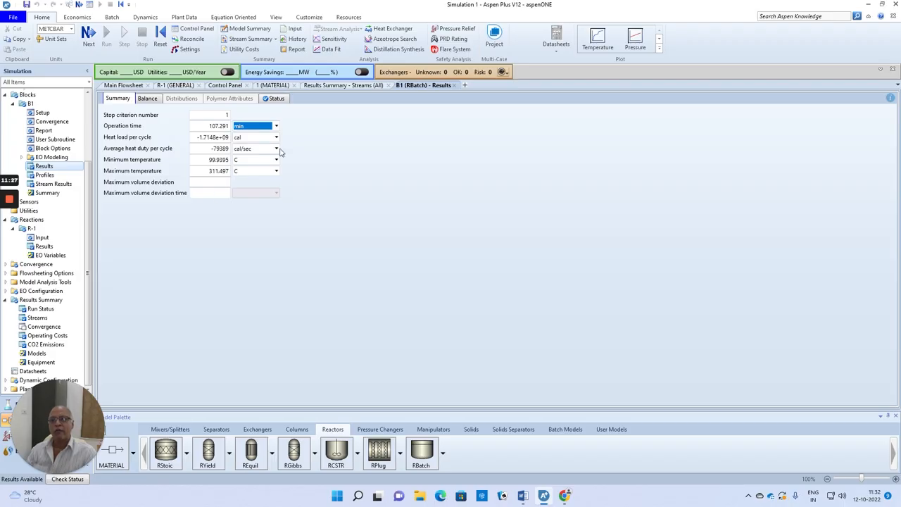
left_click(374, 183)
Switch to the Word problem statement and examine problem 2, highlighting the rate constant k of the cis-2-butene reaction
left_click(123, 85)
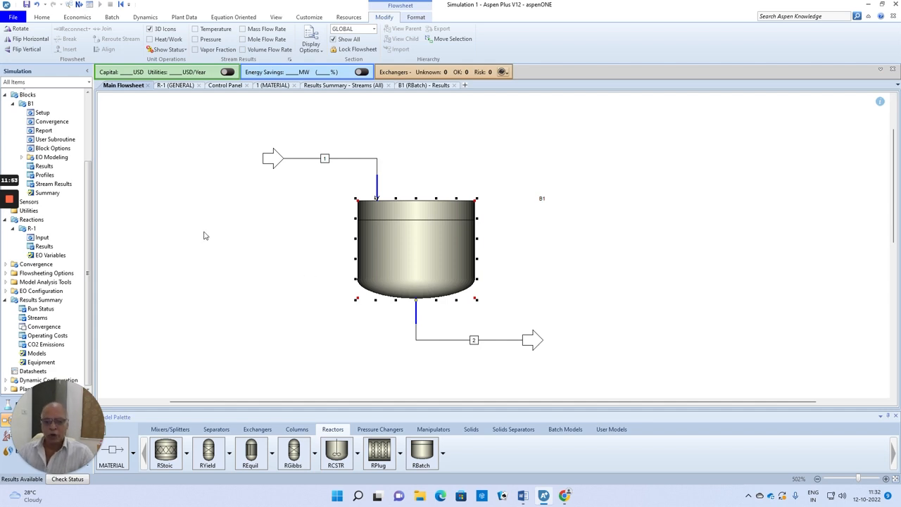
left_click(522, 496)
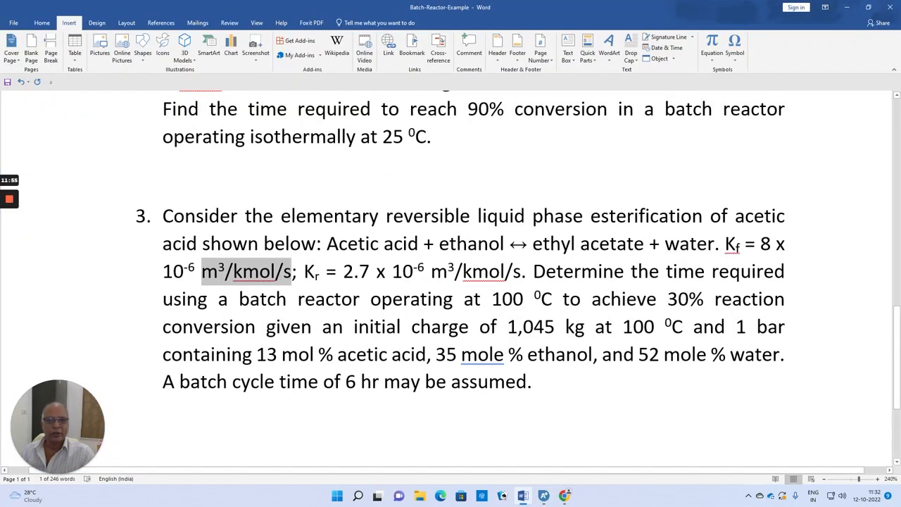
scroll(457, 281, "up", 3)
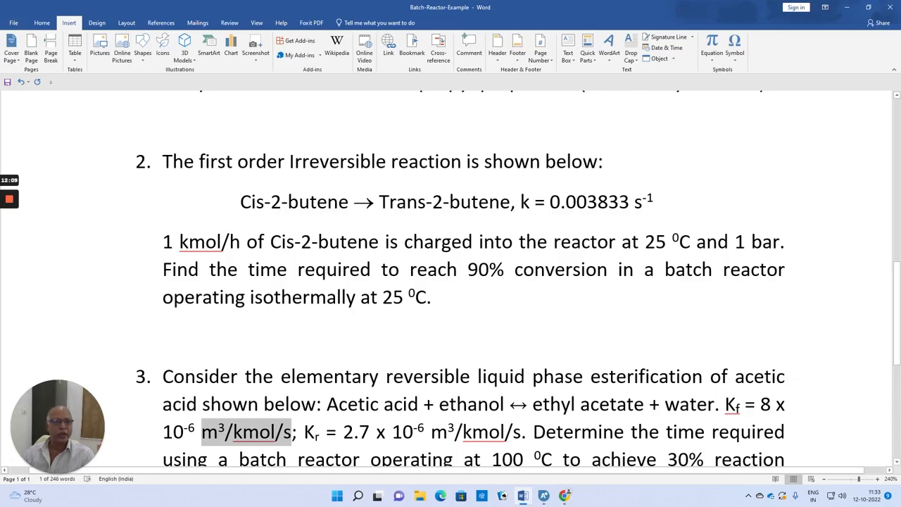
left_click_drag(520, 203, 633, 203)
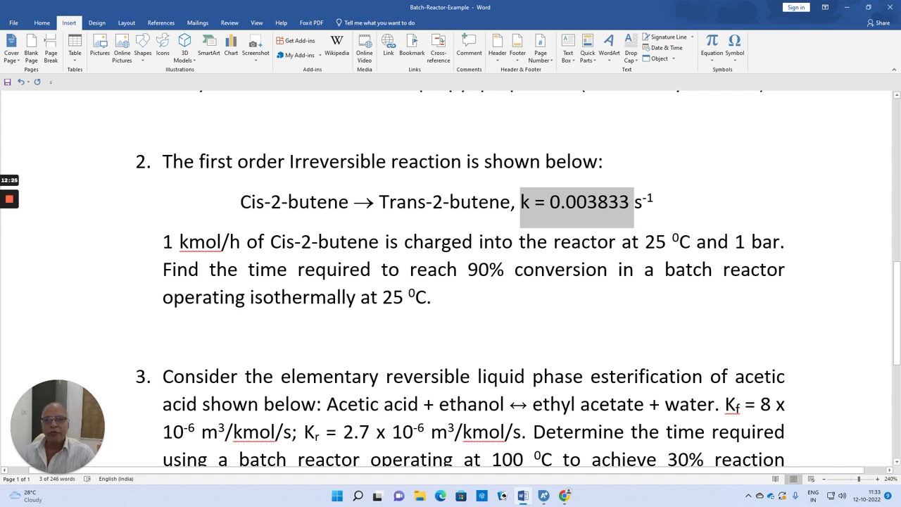
Switch back to Aspen Plus, start a new simulation and close the current run
left_click(543, 495)
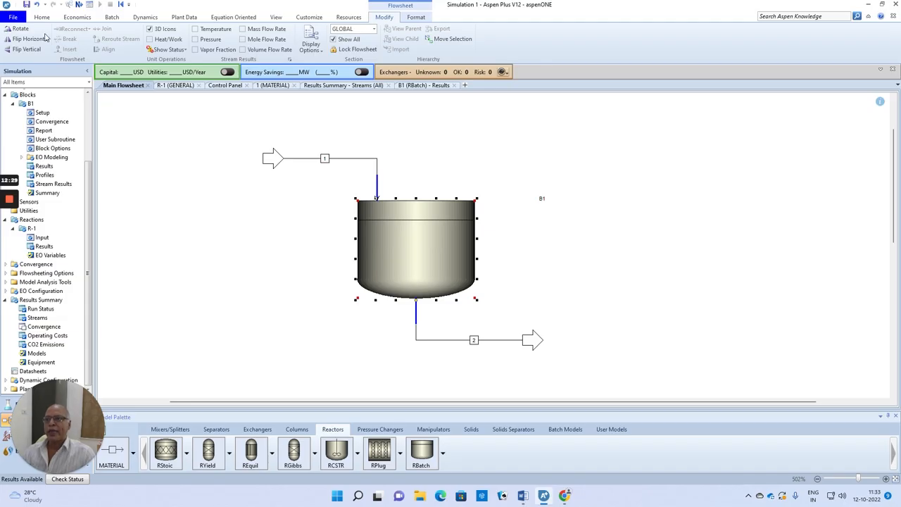
left_click(14, 17)
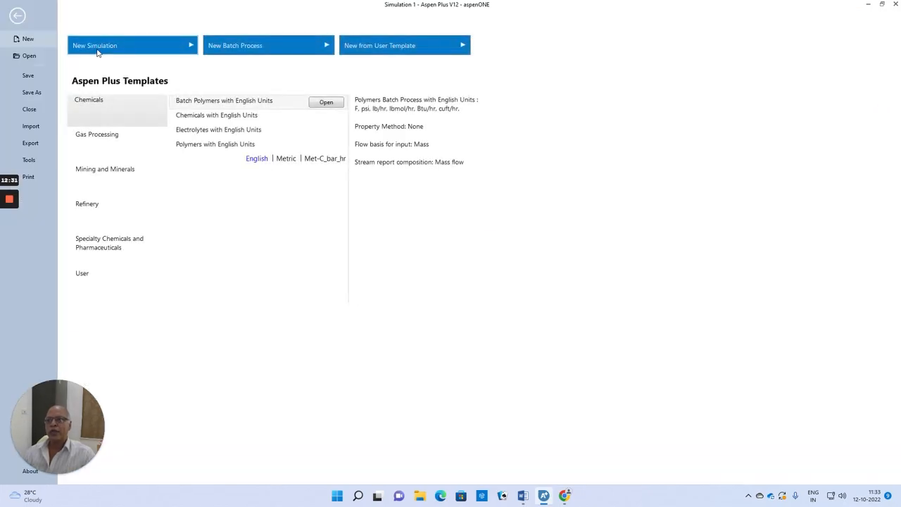
left_click(97, 52)
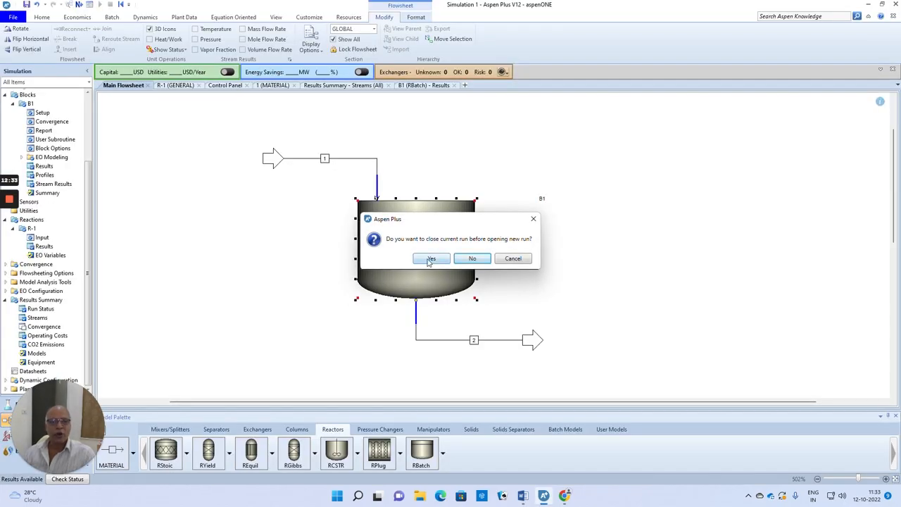
left_click(428, 260)
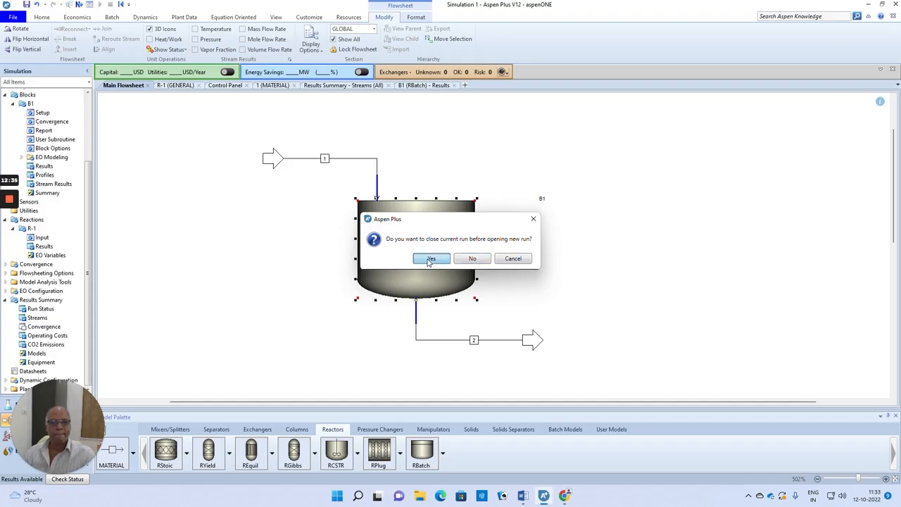
left_click(472, 258)
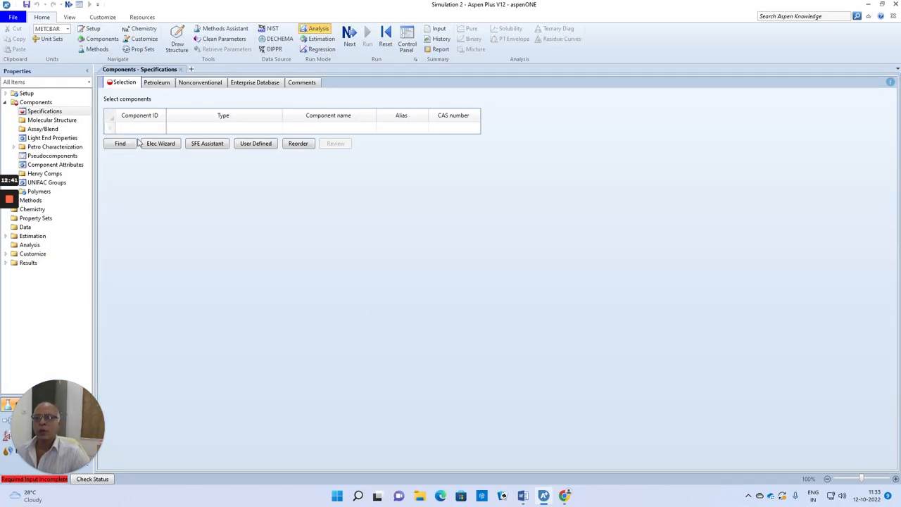
Add a component with ID CISB and the component name CIS-2-BUTENE
left_click(131, 132)
type("CISB")
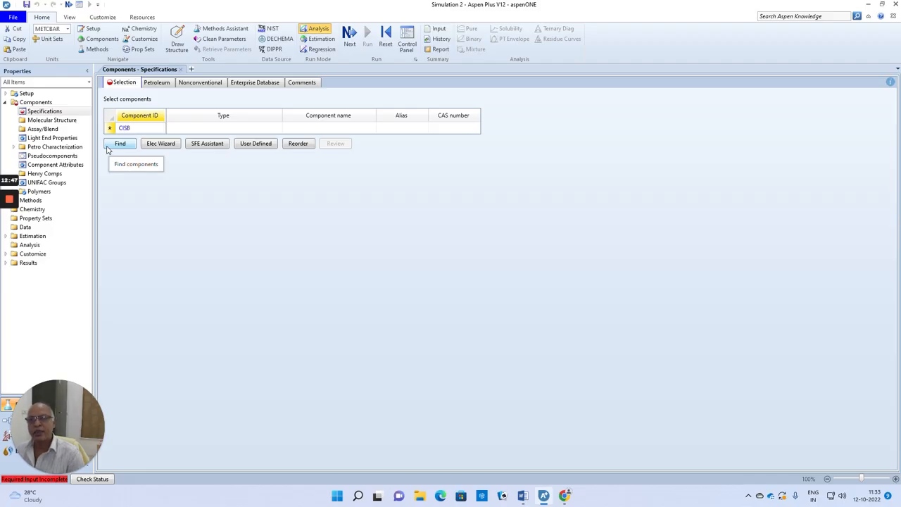
left_click(301, 129)
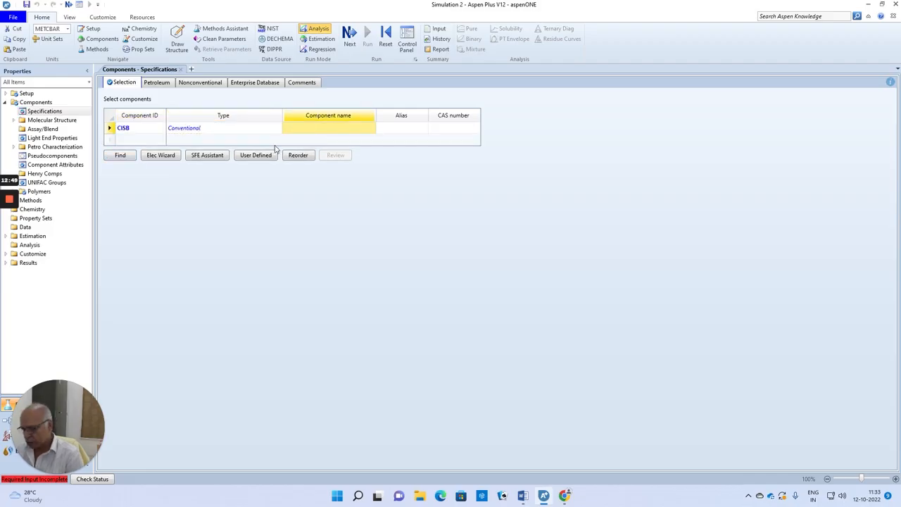
type("CIS-2-BUTENE")
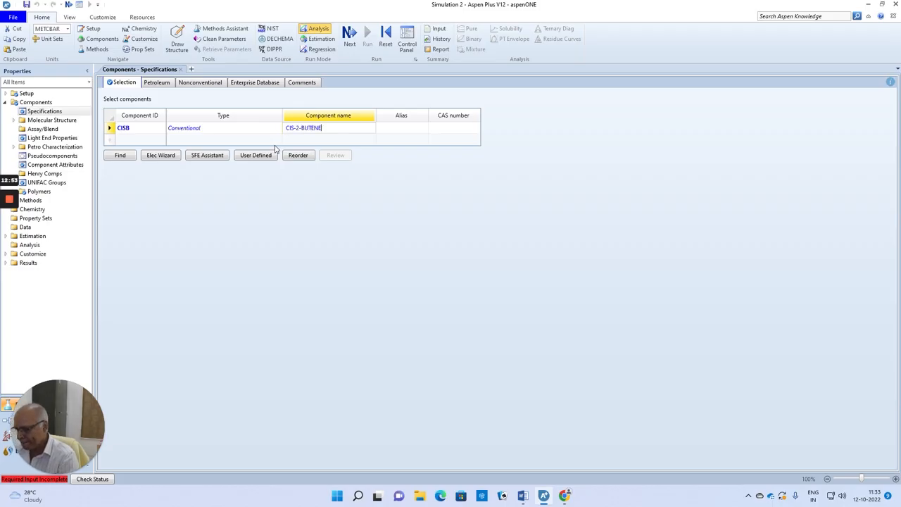
key("Return")
Add a second component with ID TRANS and the component name TRANS-2-BUTENE
left_click(151, 139)
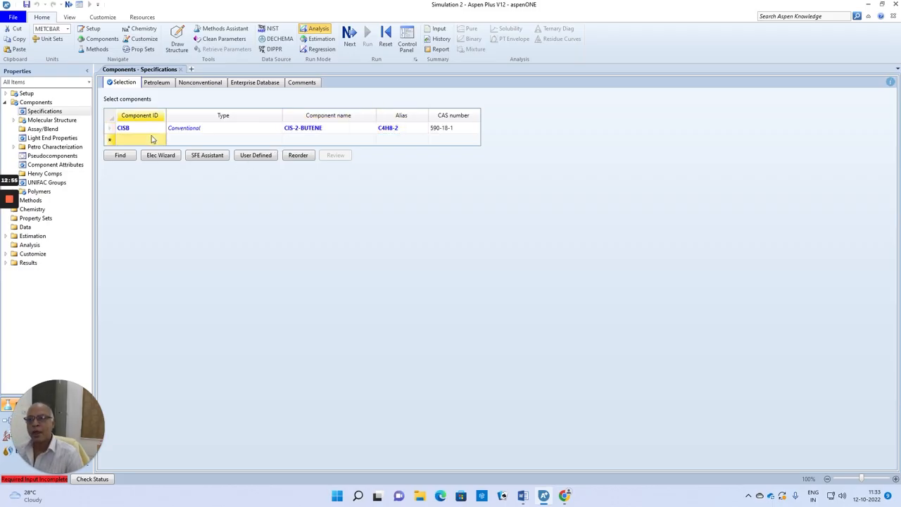
type("TRANS-2-")
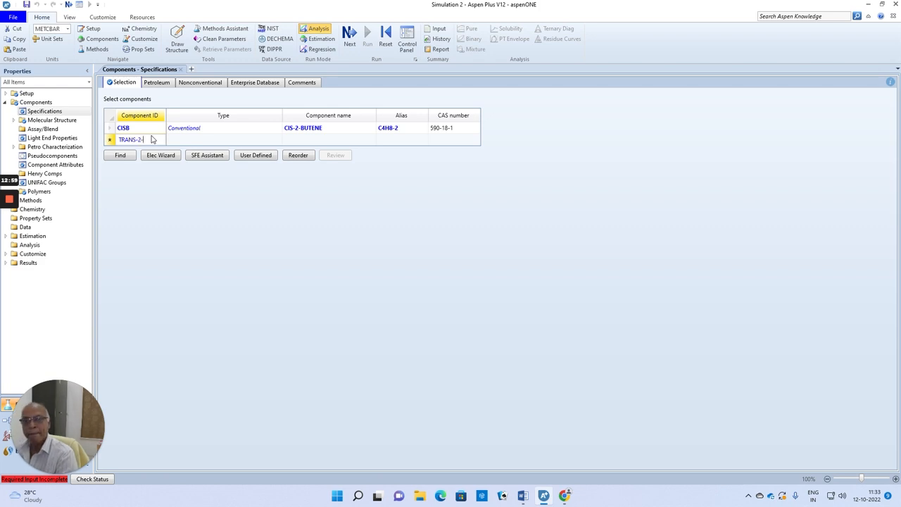
key("BackSpace")
key("BackSpace")
key("BackSpace")
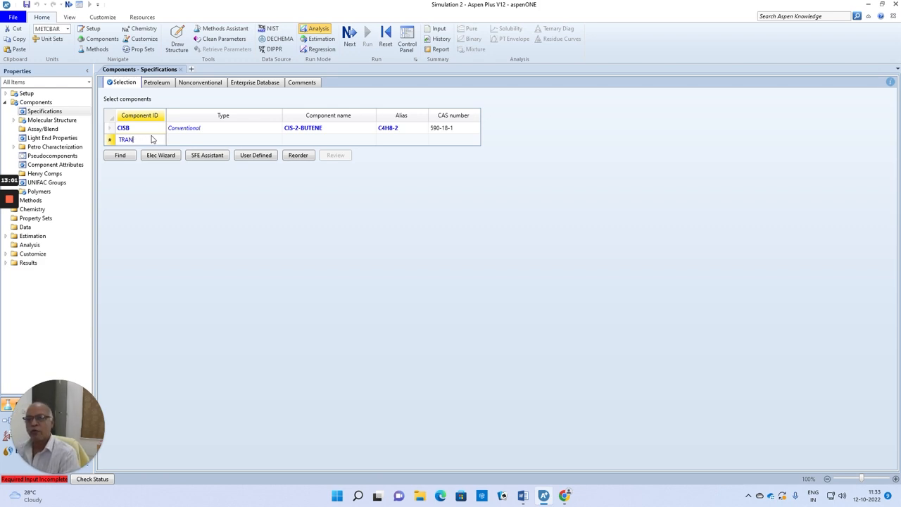
key("BackSpace")
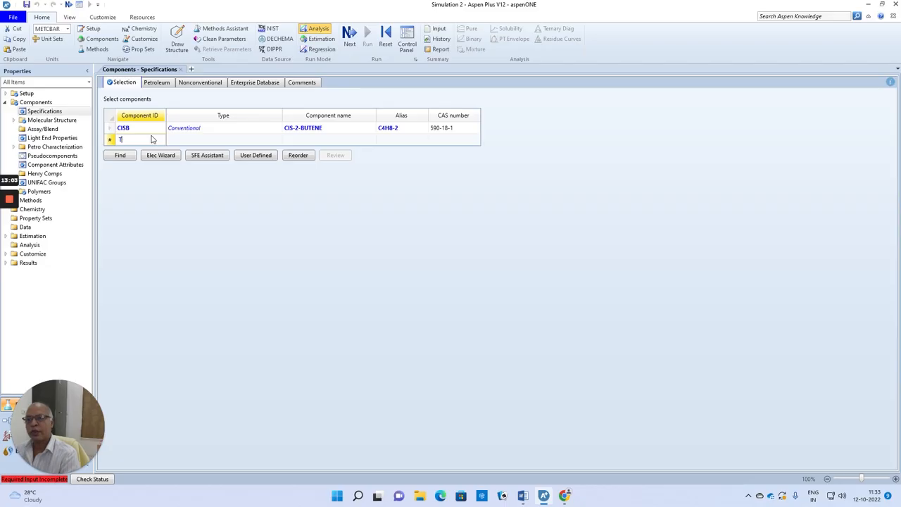
type("RANS")
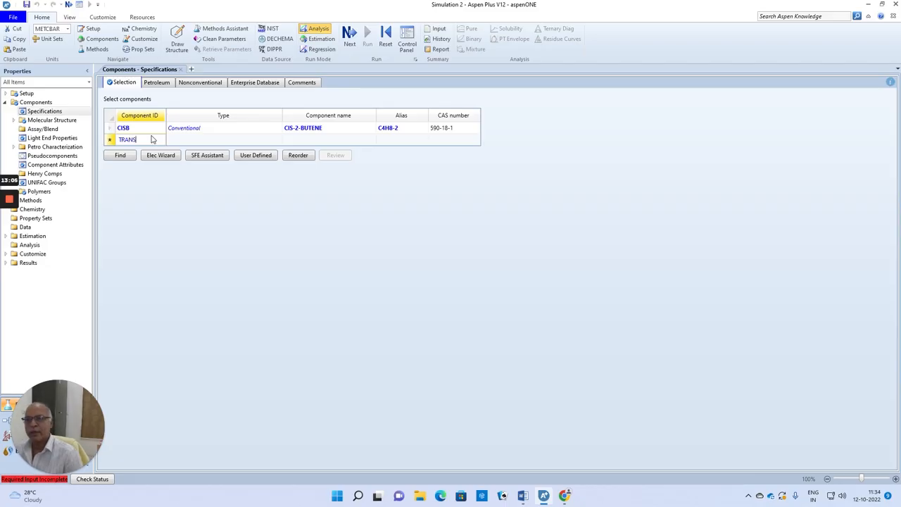
key("Return")
key("Return")
type("TRANS")
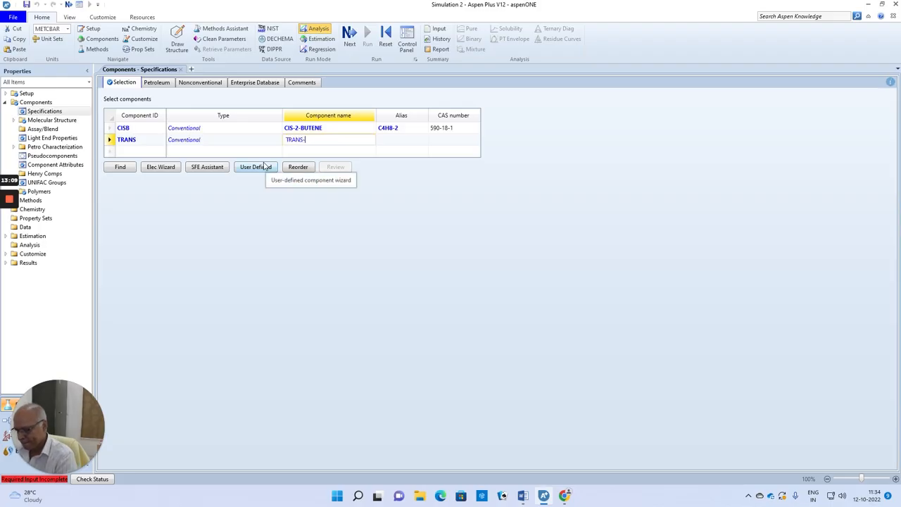
type("-2-BUTENE")
key("Return")
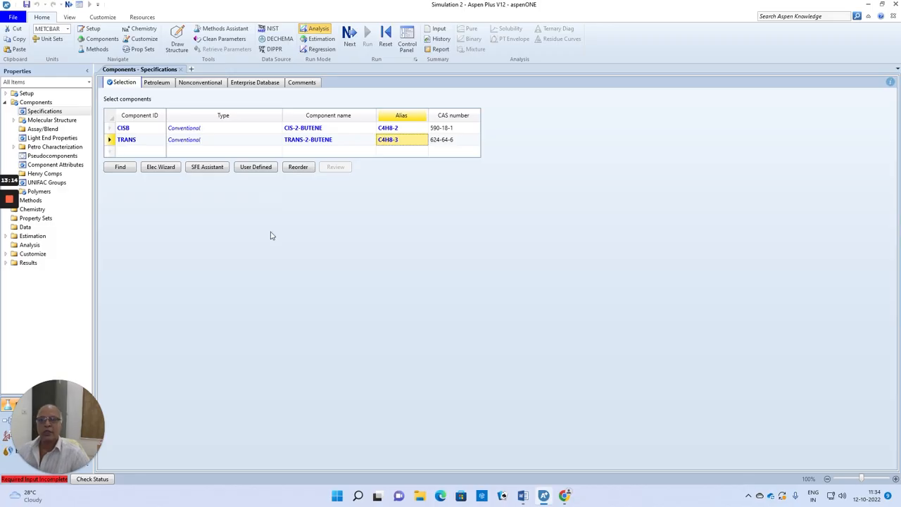
Set the property method to CHAO-SEA and proceed to the simulation environment
left_click(353, 37)
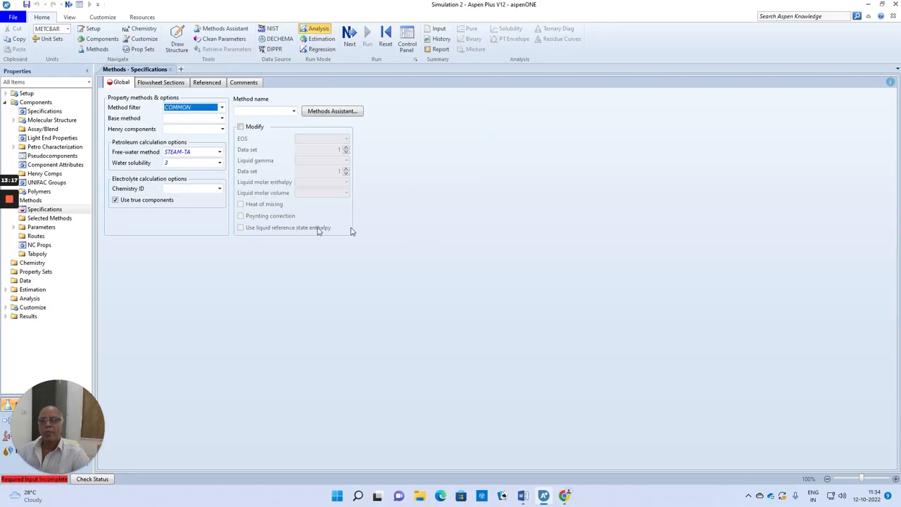
left_click(294, 113)
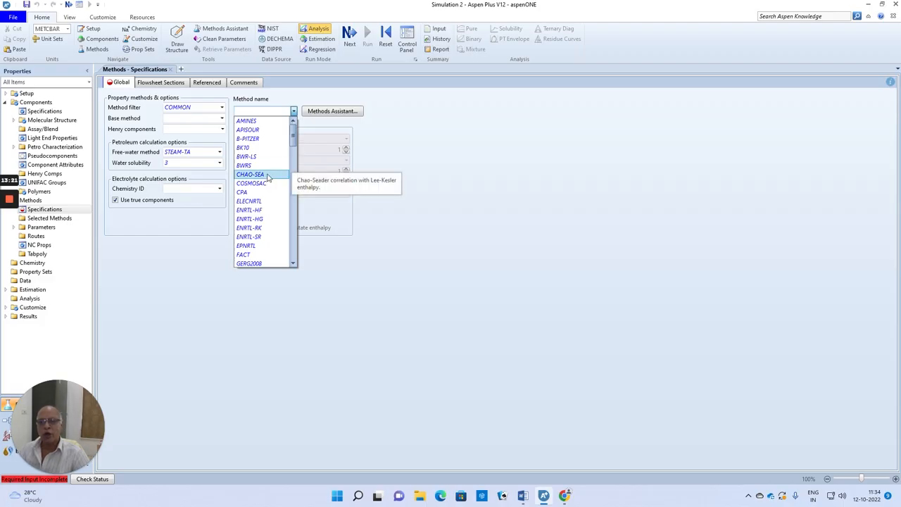
left_click(251, 174)
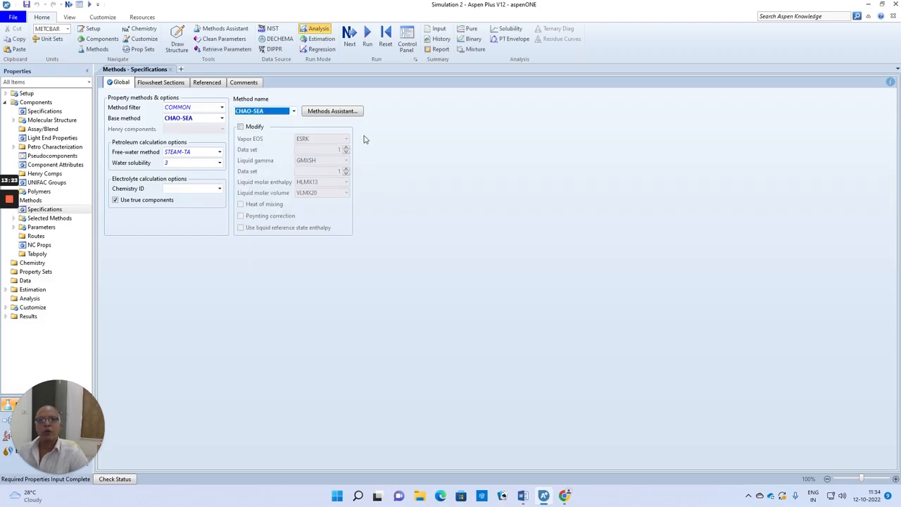
left_click(349, 35)
left_click(392, 262)
left_click(420, 283)
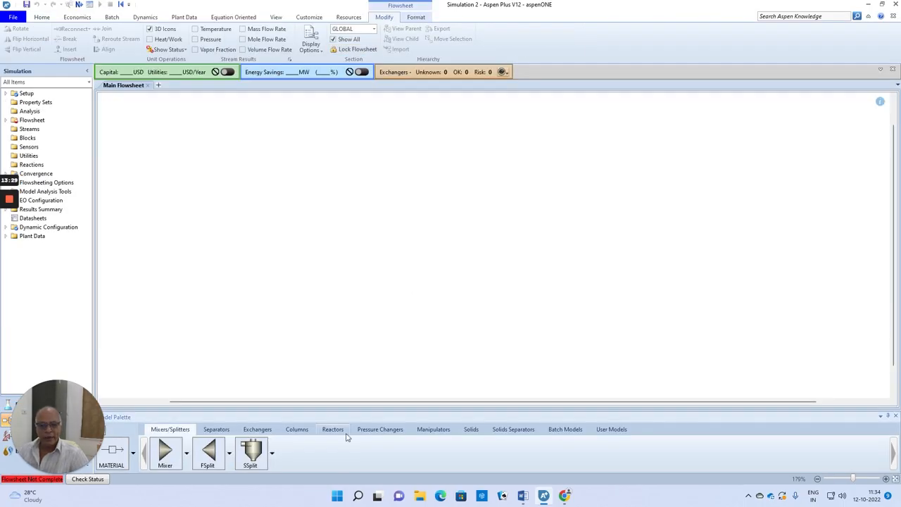
Place an RBatch reactor block in the middle of the flowsheet
left_click(334, 431)
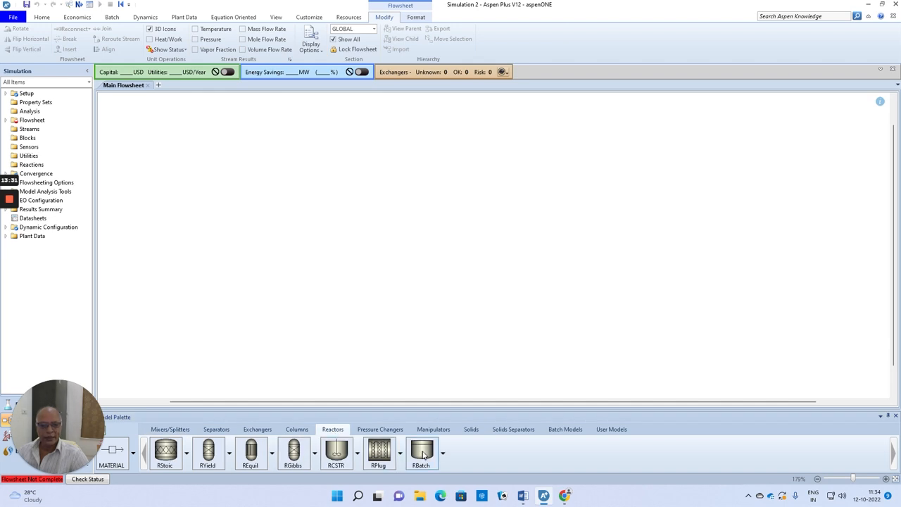
left_click(422, 455)
left_click(433, 217)
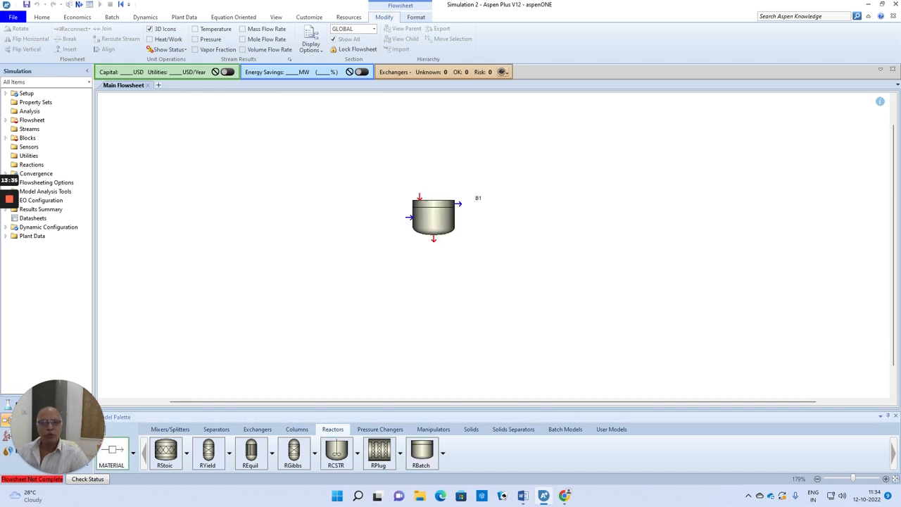
Connect a material feed stream to the reactor's required inlet and a material product stream to its required outlet
left_click(419, 195)
left_click(345, 172)
left_click(434, 240)
left_click(519, 259)
right_click(284, 154)
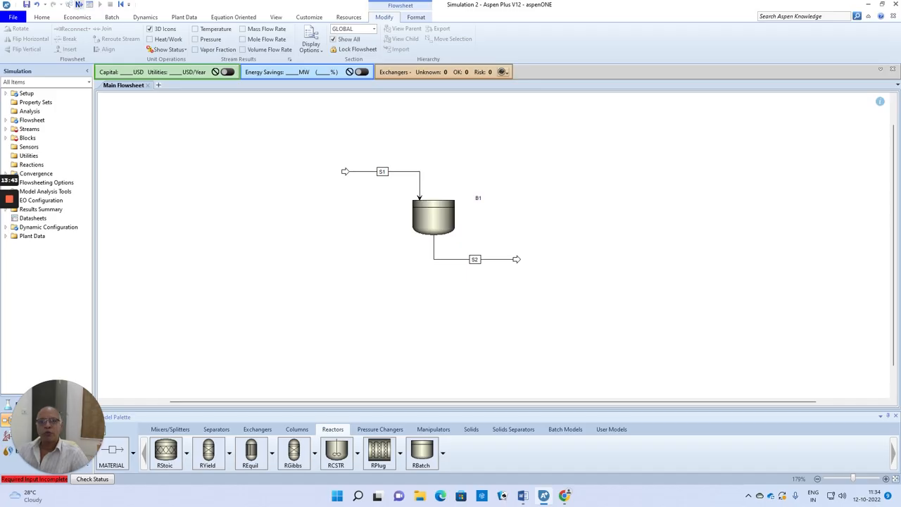
Specify the feed stream at 25 °C and 1 bar with a CISB mole flow of 1 kmol/hr, checking the Word problem statement
left_click(79, 5)
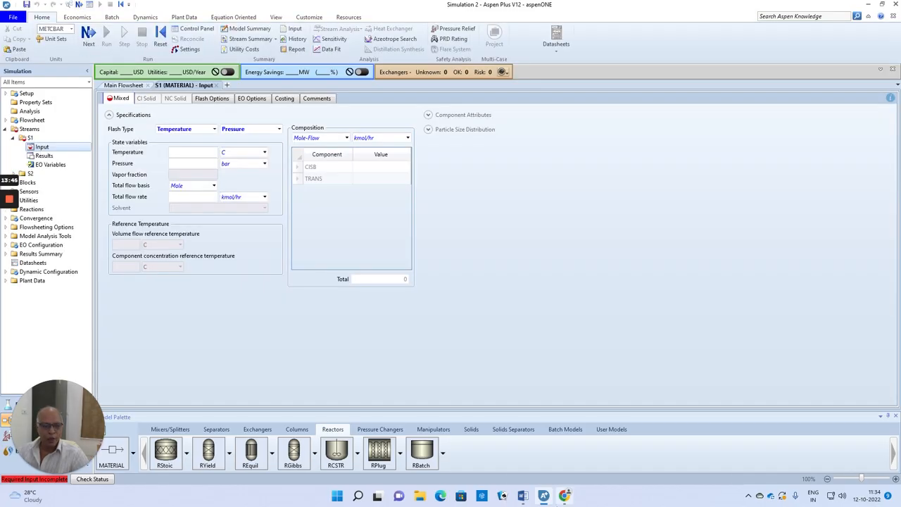
left_click(522, 495)
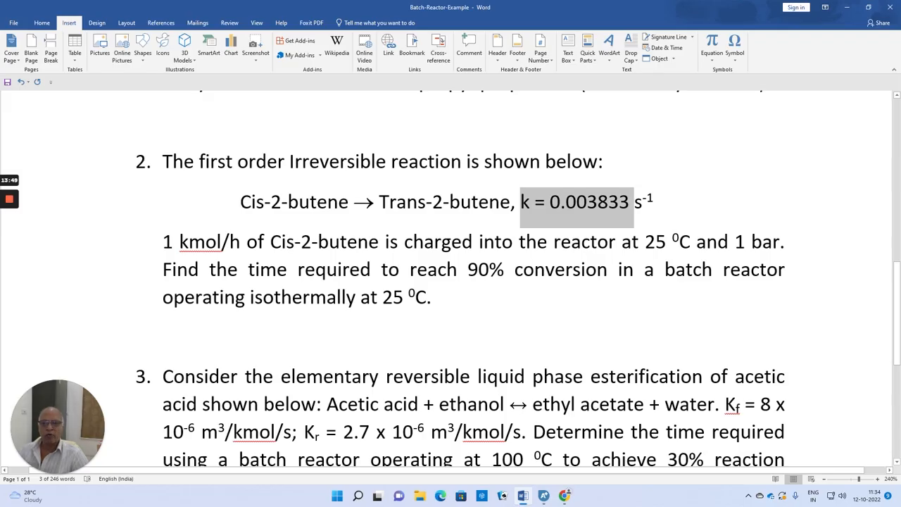
left_click(543, 496)
left_click(208, 152)
type("25")
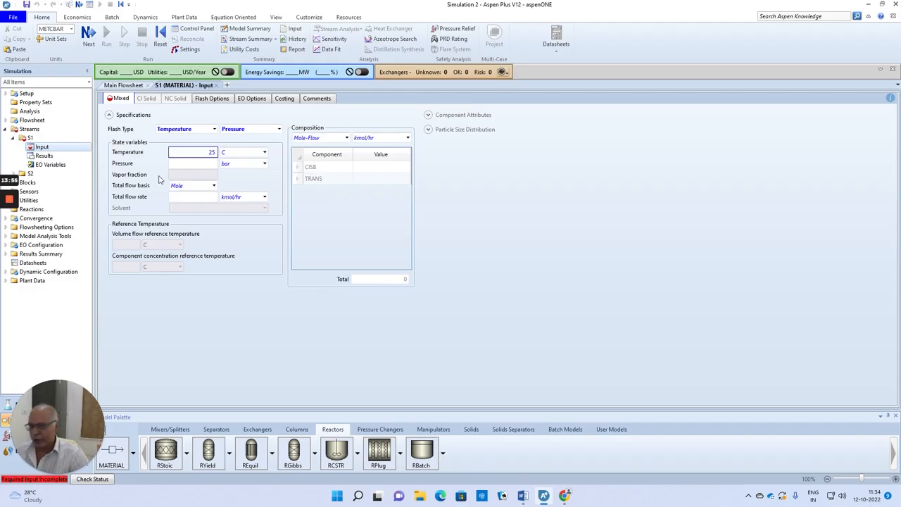
left_click(208, 165)
type("1")
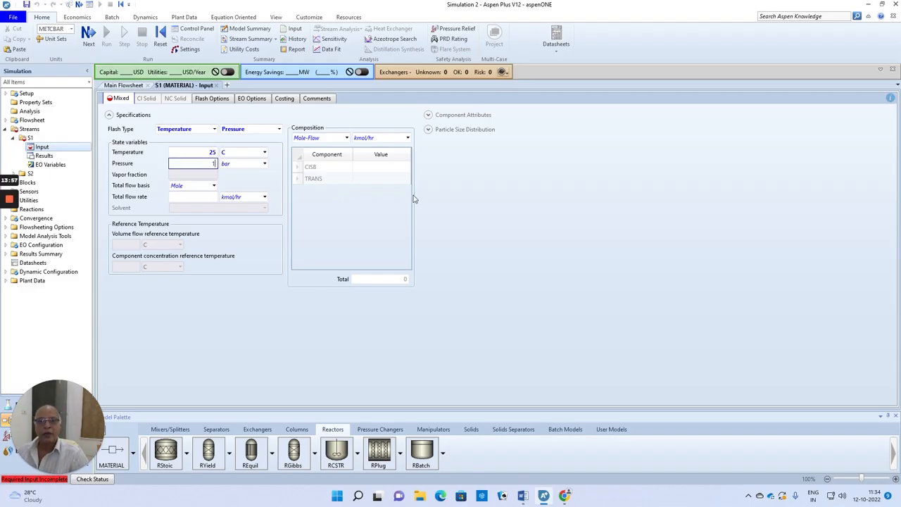
left_click(381, 169)
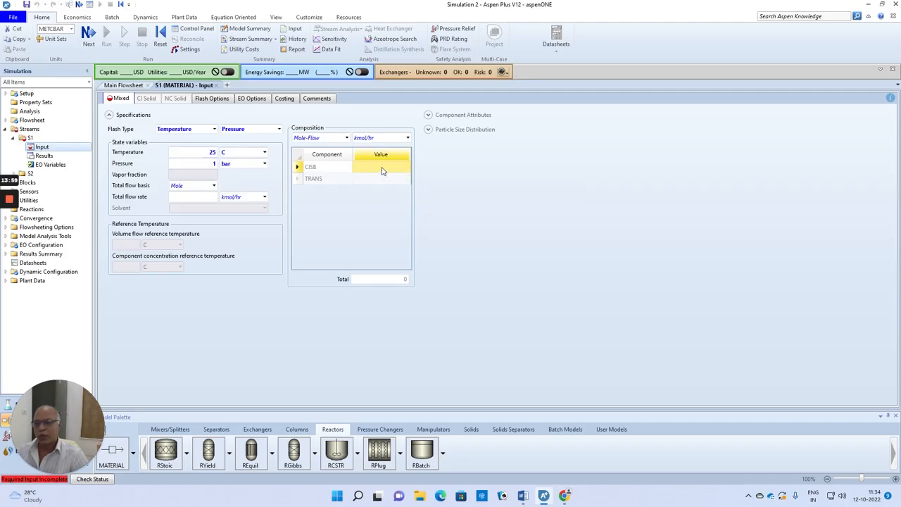
type("1")
key("Return")
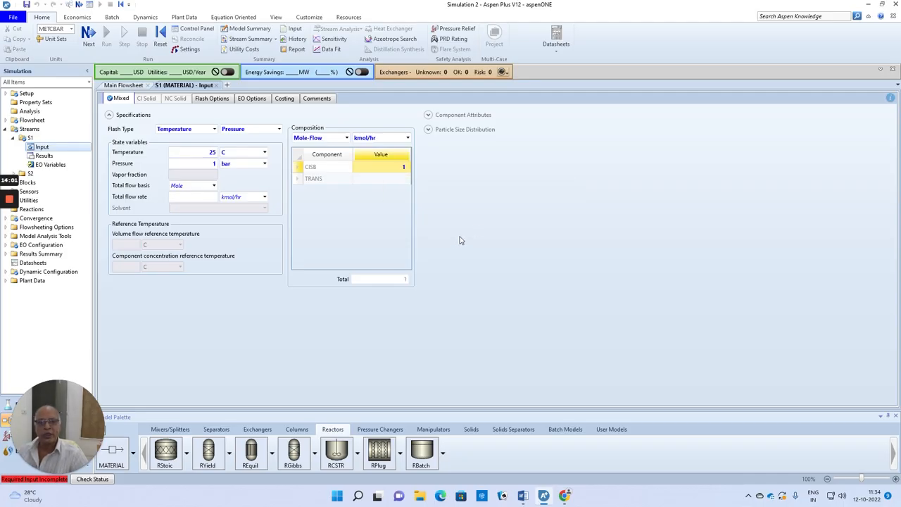
Specify the batch reactor with a constant temperature of 25 °C
left_click(88, 33)
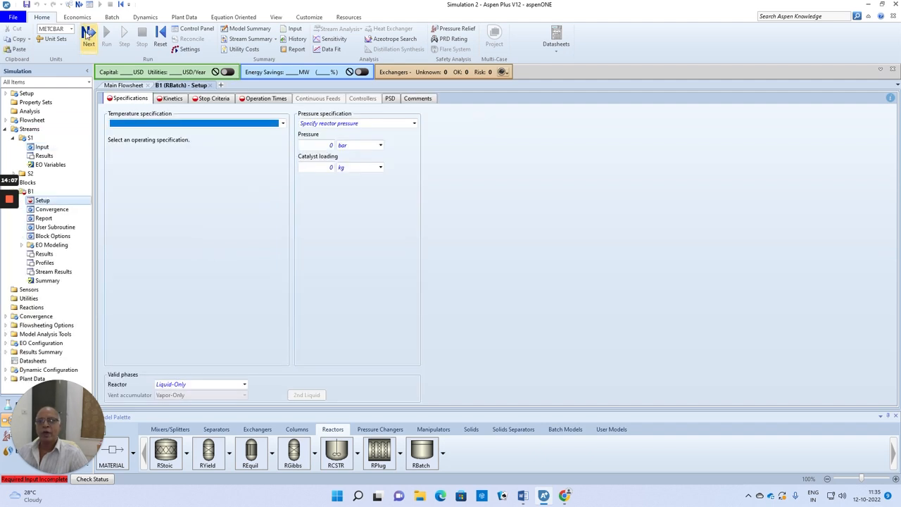
left_click(283, 123)
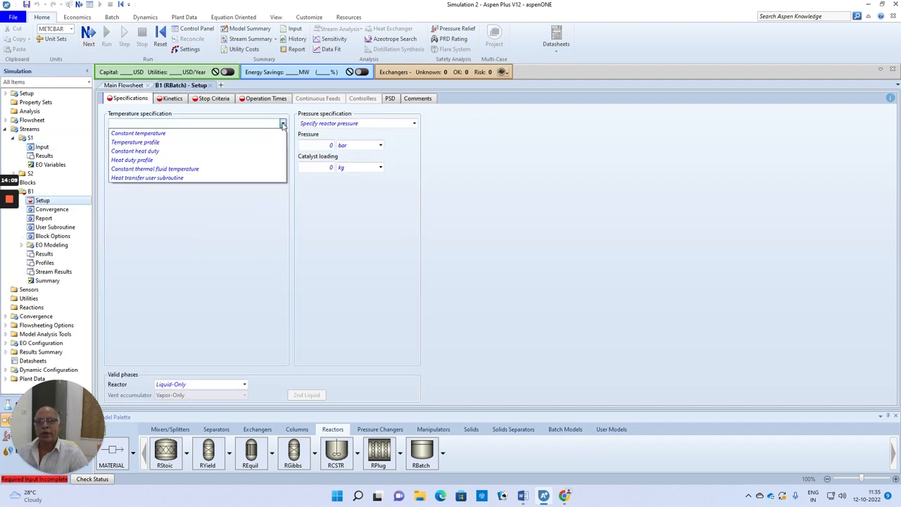
left_click(180, 135)
left_click(221, 143)
type("25")
key("Return")
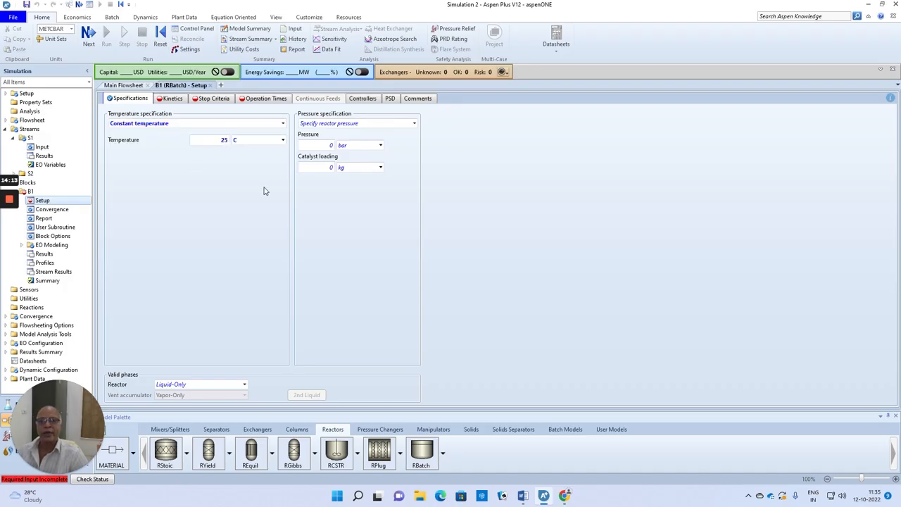
Create a new reaction set of type GENERAL for the reactor's kinetics
left_click(88, 35)
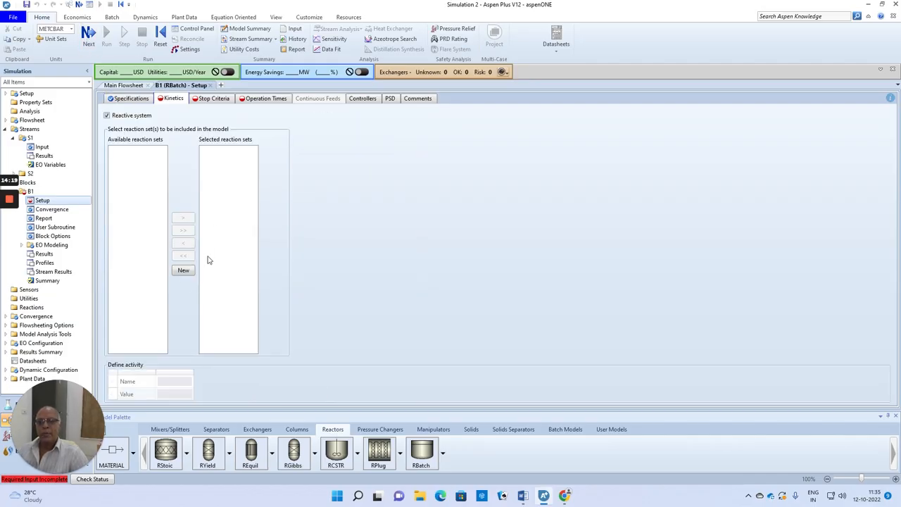
left_click(183, 270)
left_click(446, 264)
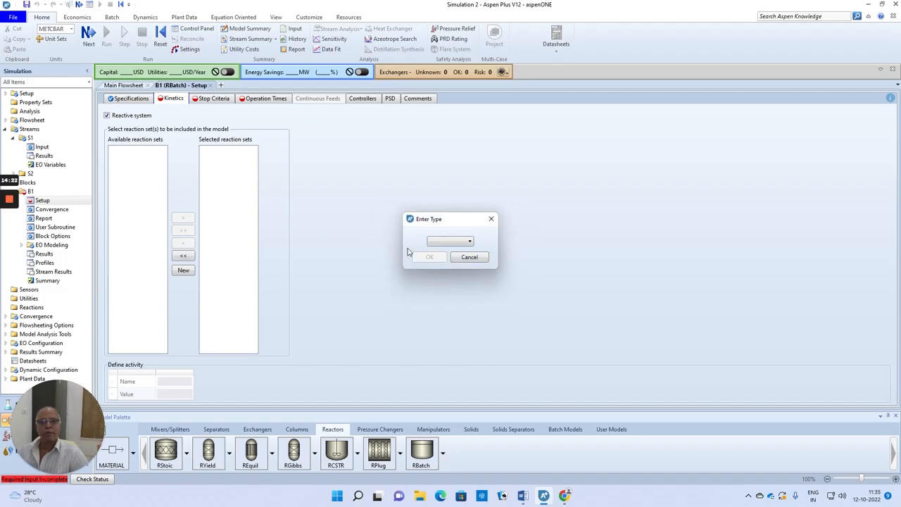
left_click(470, 242)
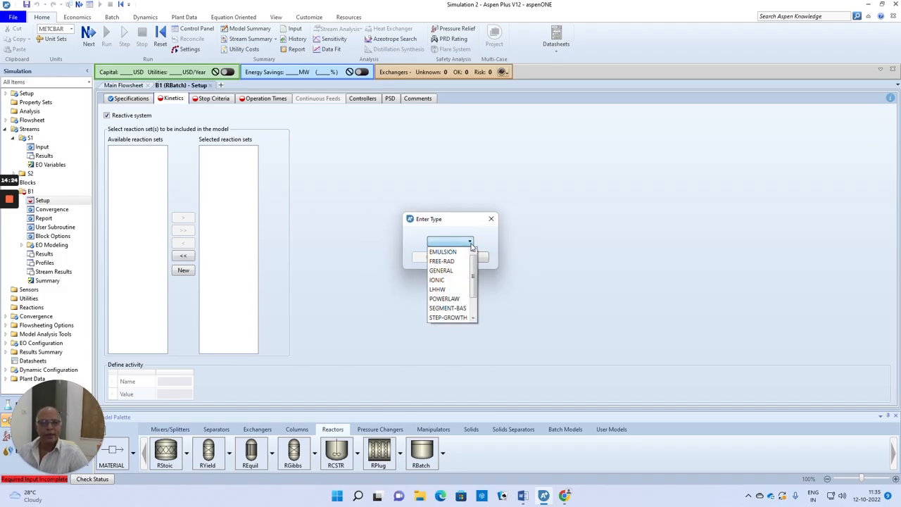
left_click(438, 271)
left_click(431, 257)
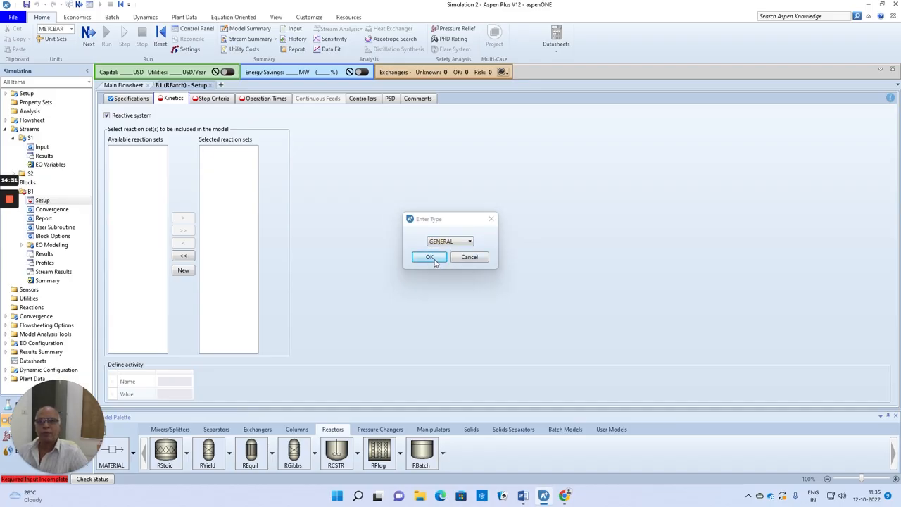
Define stop criterion 1 at the Reactor location with variable type Conversion and a stop value of 0.9
left_click(95, 43)
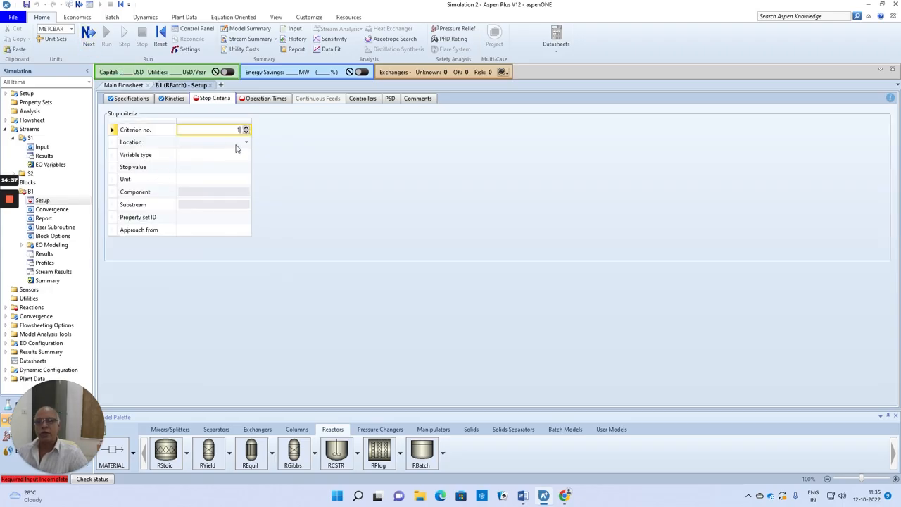
left_click(248, 144)
left_click(247, 143)
left_click(211, 150)
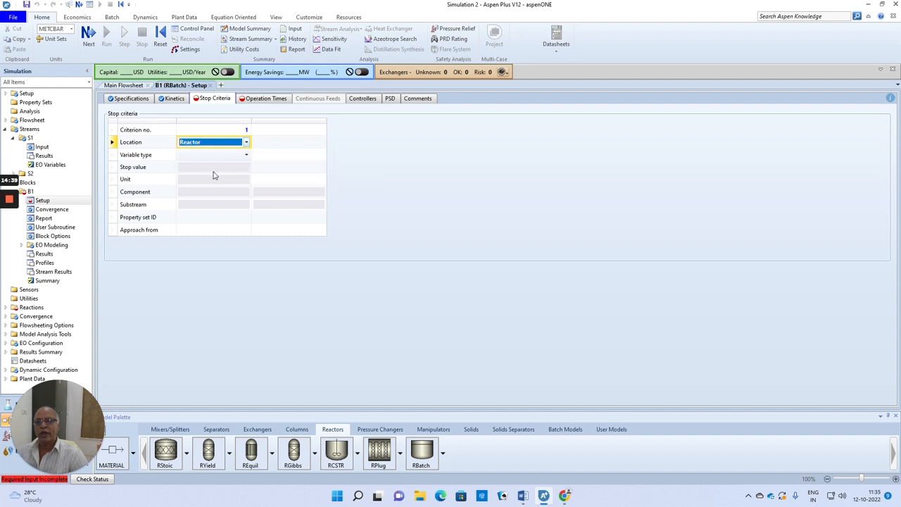
left_click(246, 155)
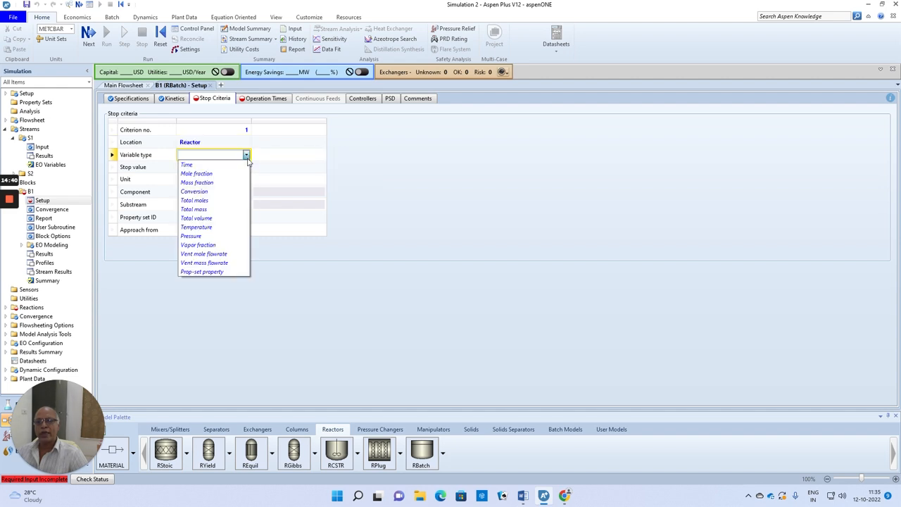
left_click(203, 197)
left_click(216, 169)
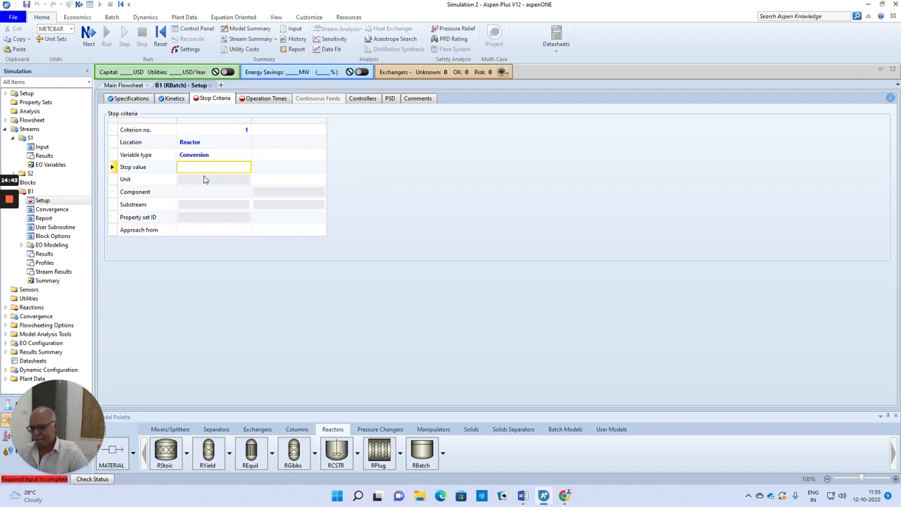
type("0.9")
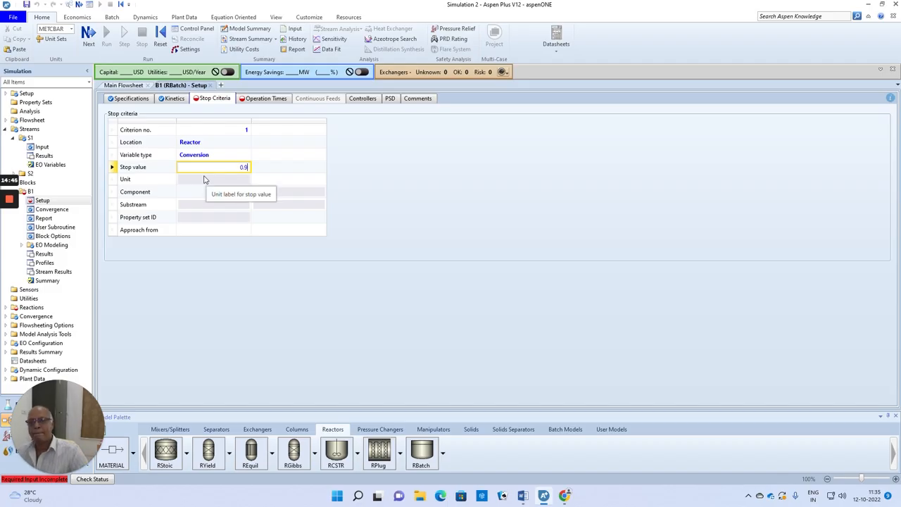
left_click(356, 178)
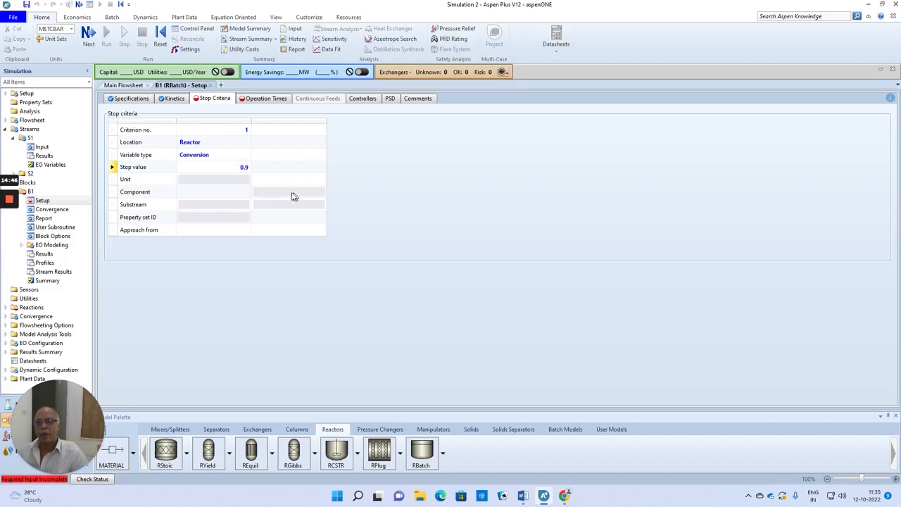
Apply the stop criterion to component CISB and have it approached from Below
left_click(246, 193)
left_click(208, 200)
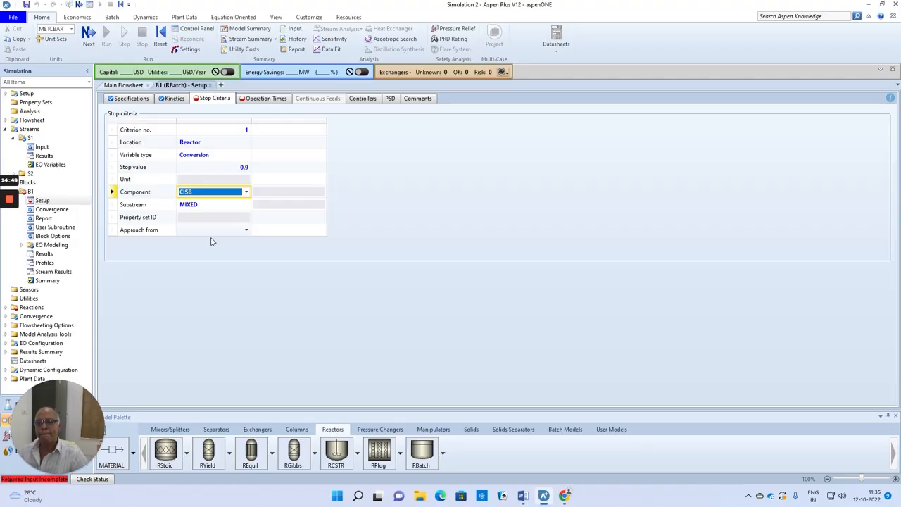
left_click(246, 230)
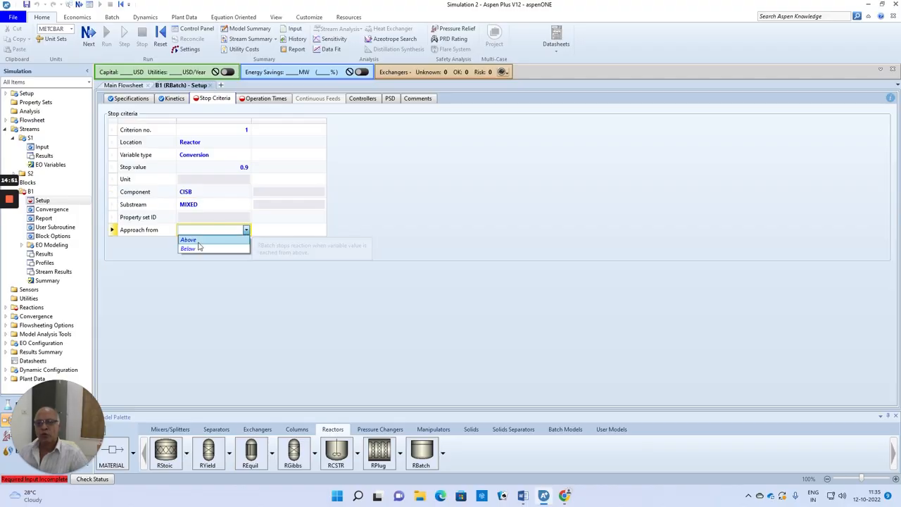
left_click(197, 250)
left_click(354, 226)
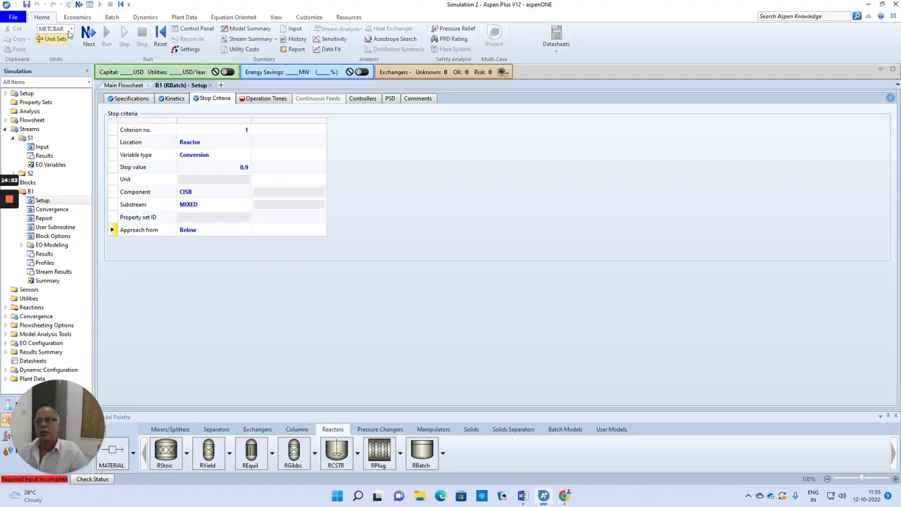
Set total cycle time and maximum calculation time to 5 hr, the profile interval to 0.01 hr and the maximum profile points to 502
left_click(88, 34)
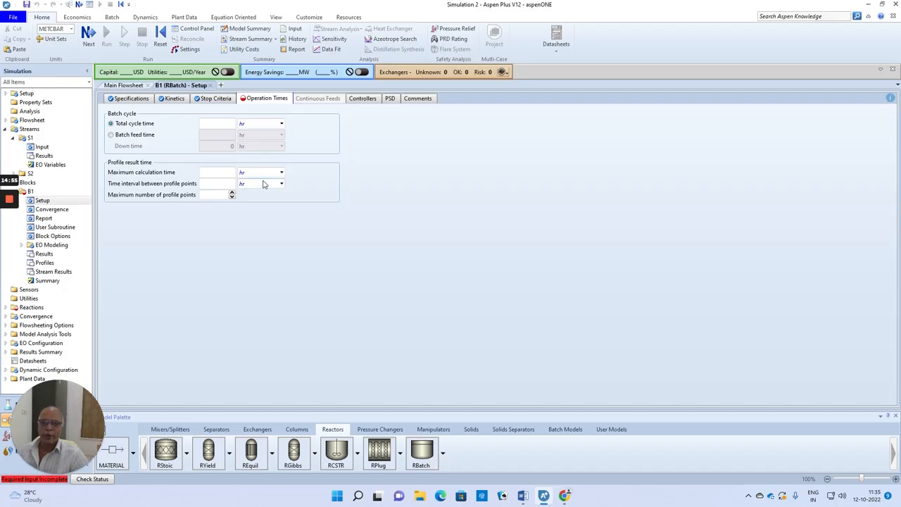
left_click(223, 126)
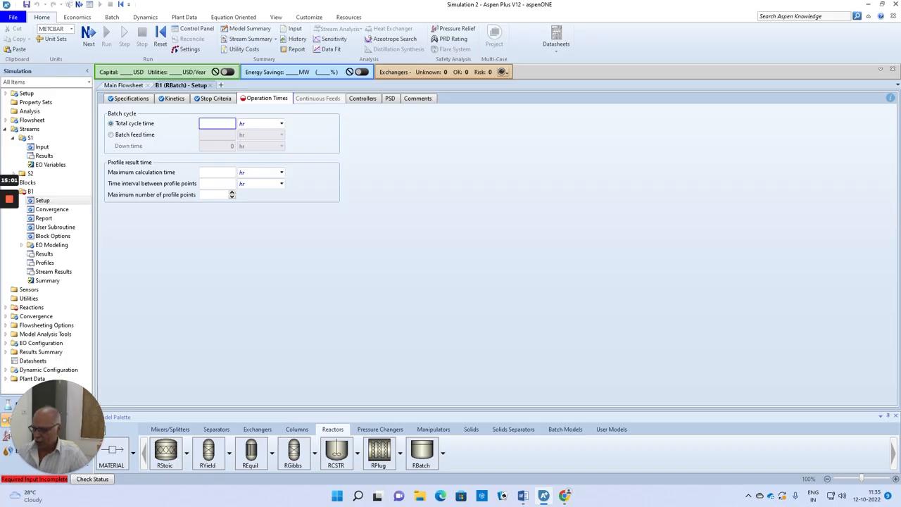
type("5")
left_click(232, 173)
left_click(233, 183)
type("0.01")
left_click(223, 196)
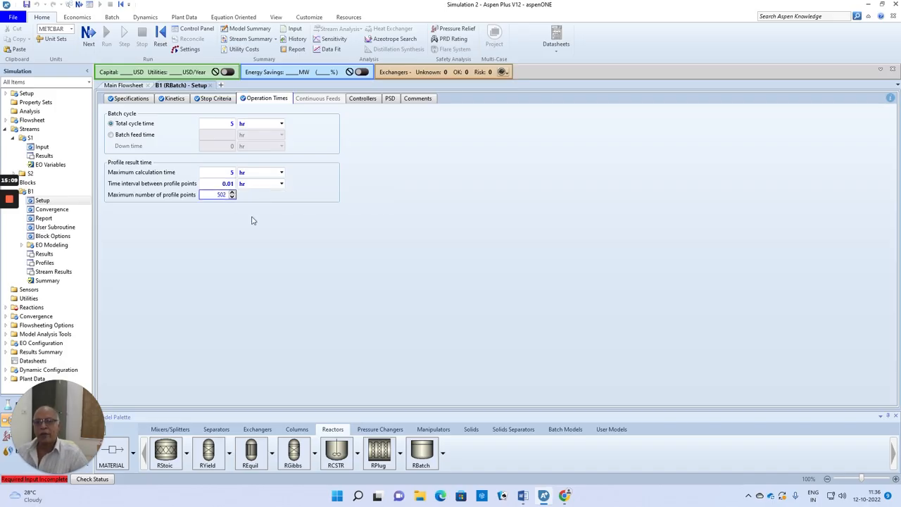
left_click(302, 221)
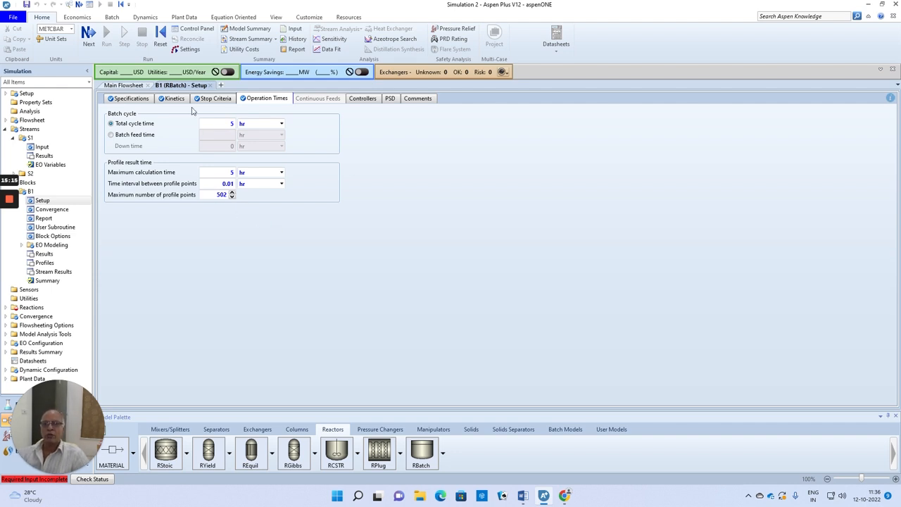
Add a new POWERLAW reaction to the general reaction set
left_click(87, 32)
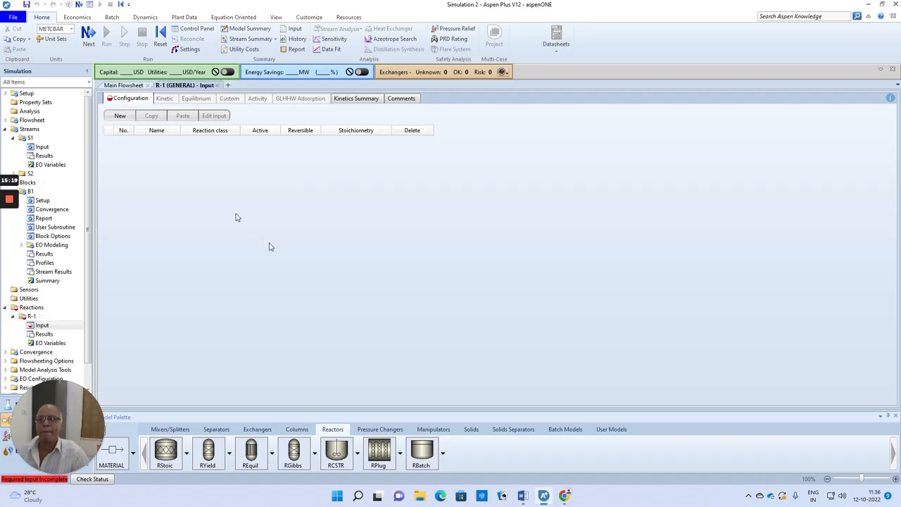
left_click(120, 115)
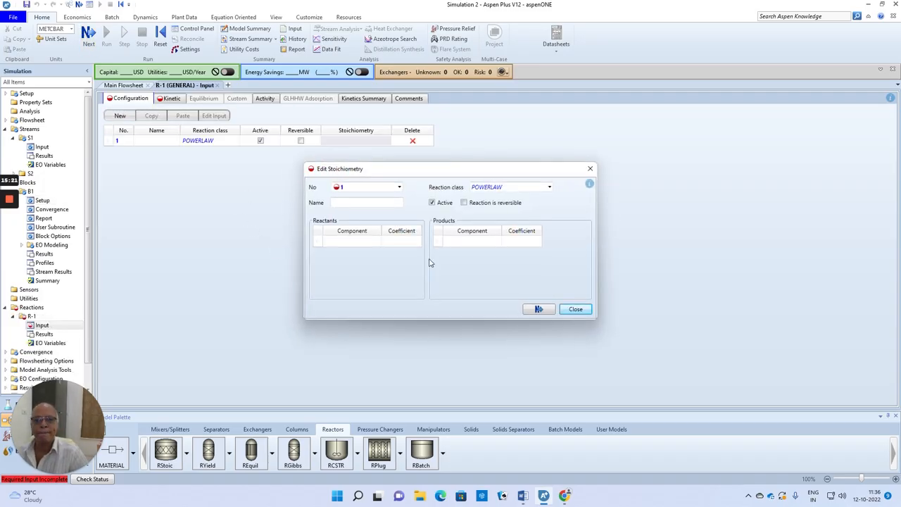
Try to name the reaction FIRSTORDER
left_click(401, 203)
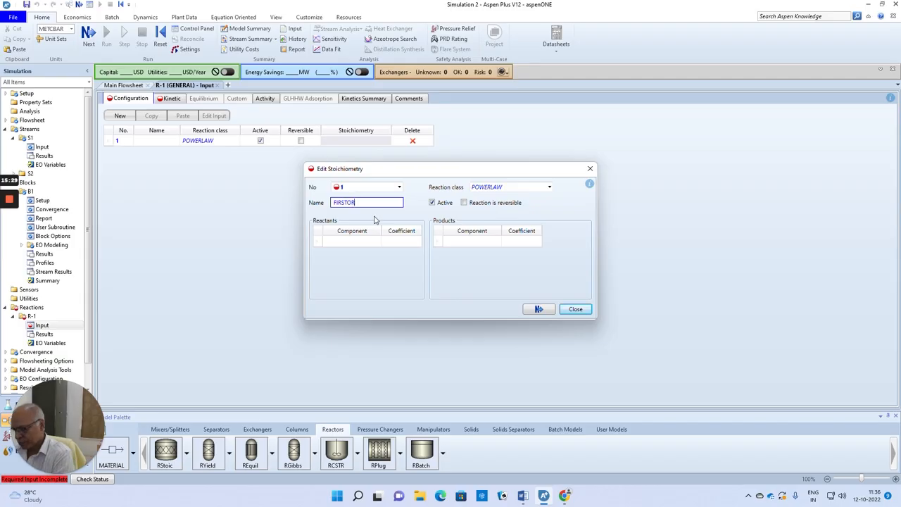
type("FIRSTORDER")
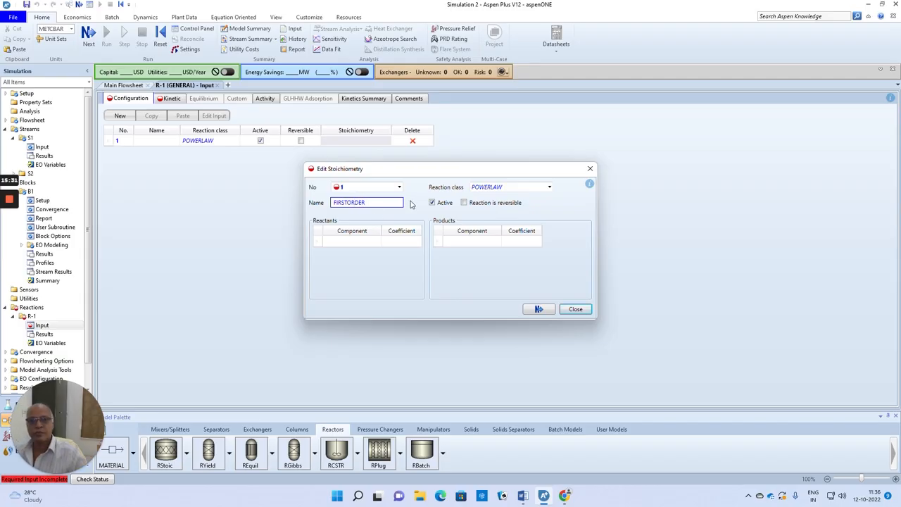
left_click(343, 240)
left_click(513, 257)
Name the reaction 1STORDER
left_click(354, 202)
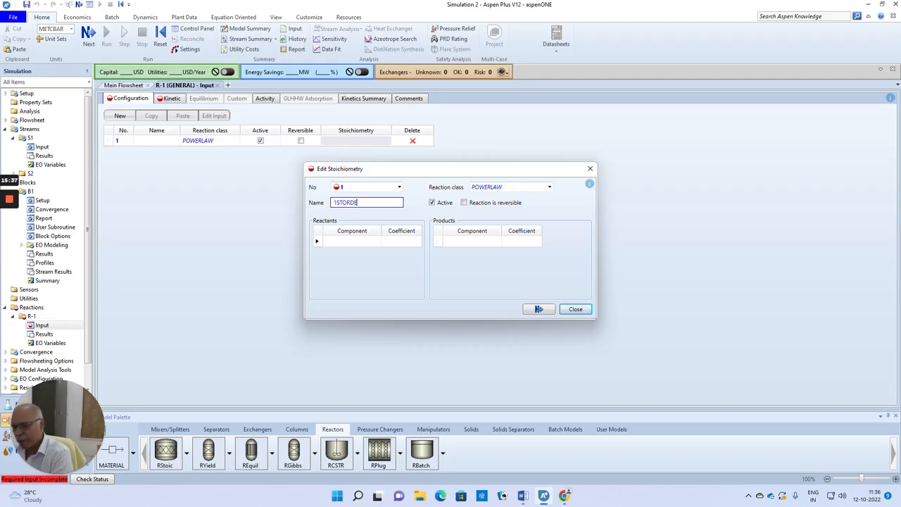
left_click(338, 243)
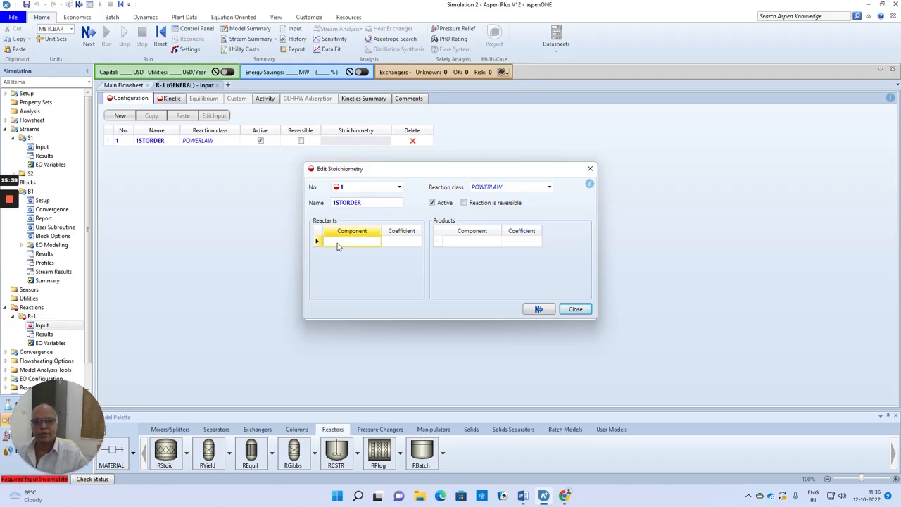
Define the 1STORDER stoichiometry with reactant CISB at coefficient -1 and product TRANS at coefficient 1
left_click(376, 243)
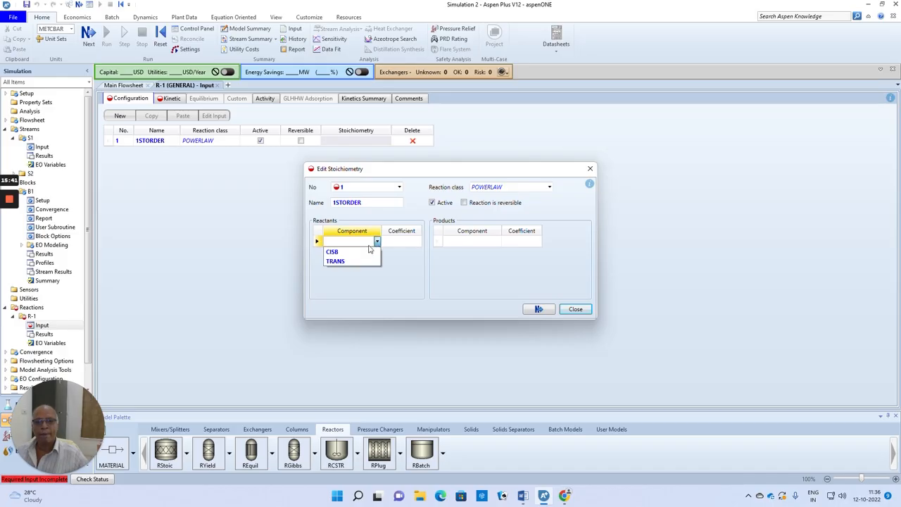
left_click(331, 252)
left_click(407, 244)
type("-1")
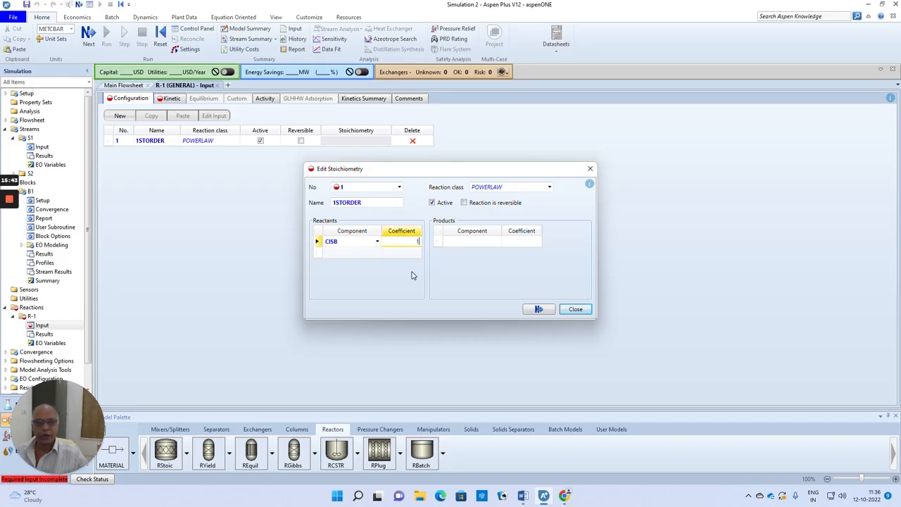
left_click(491, 244)
left_click(497, 241)
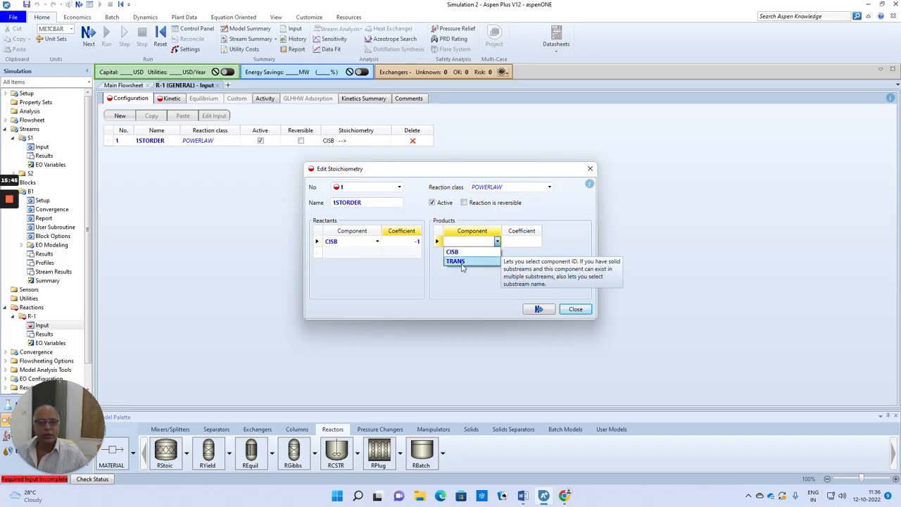
left_click(461, 257)
left_click(518, 244)
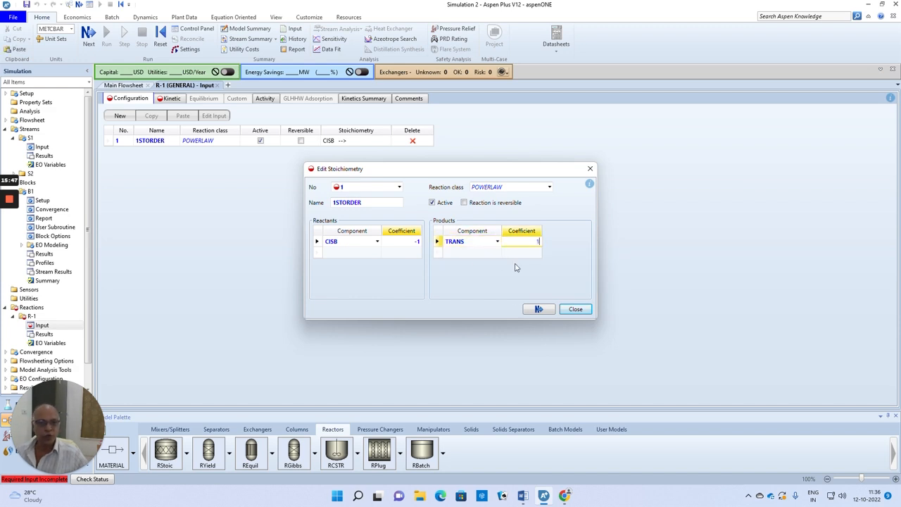
left_click(538, 309)
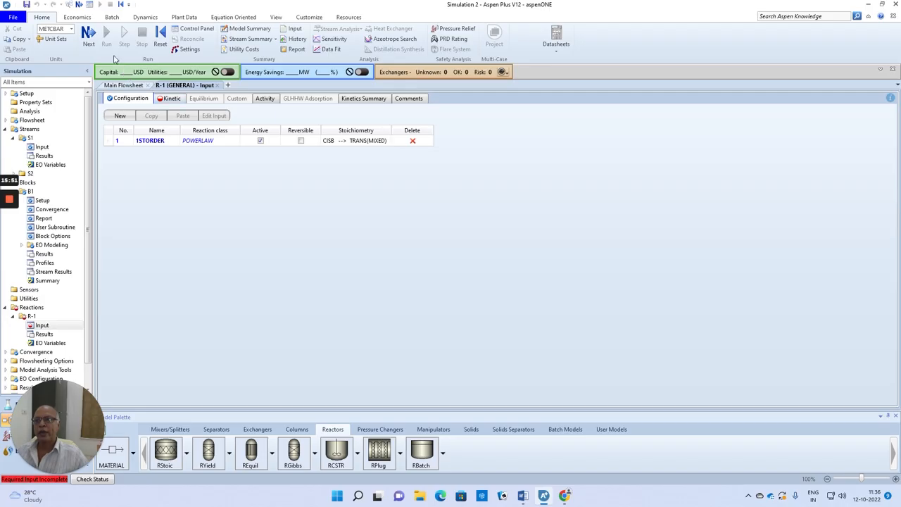
Copy the rate constant 0.003833 from problem 2 in the Word document into the reaction's kinetic factor k
left_click(89, 46)
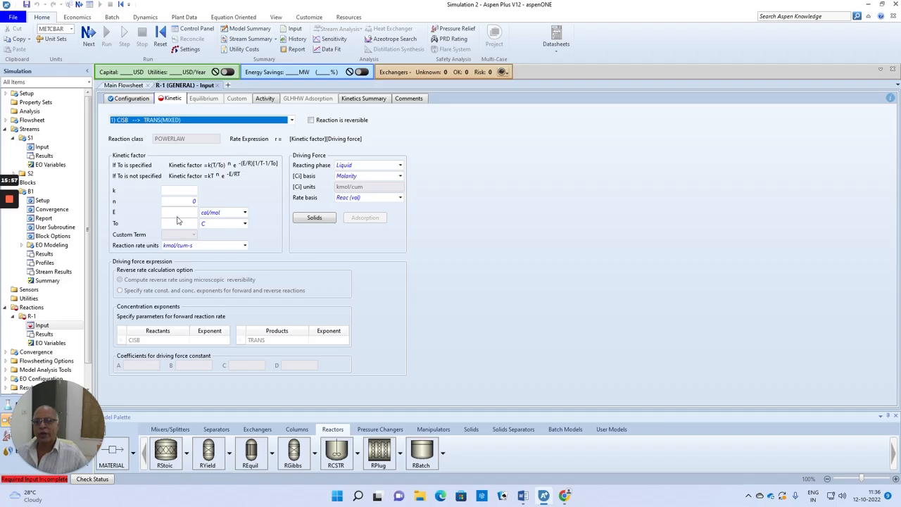
left_click(175, 193)
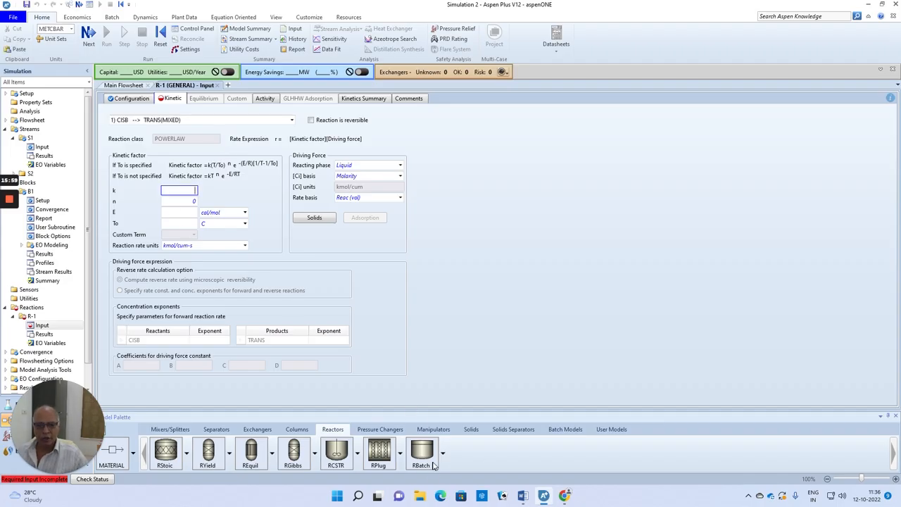
left_click(522, 496)
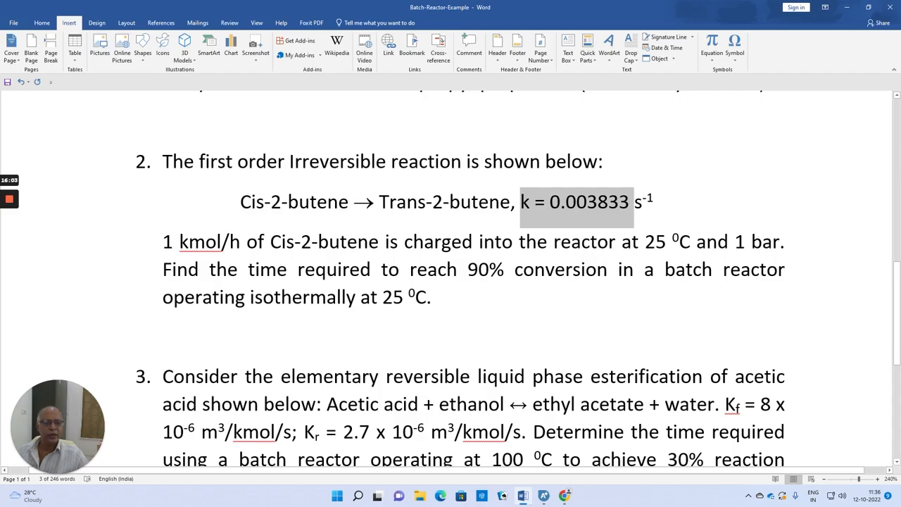
left_click(550, 203)
left_click_drag(550, 203, 628, 211)
key("ctrl+c")
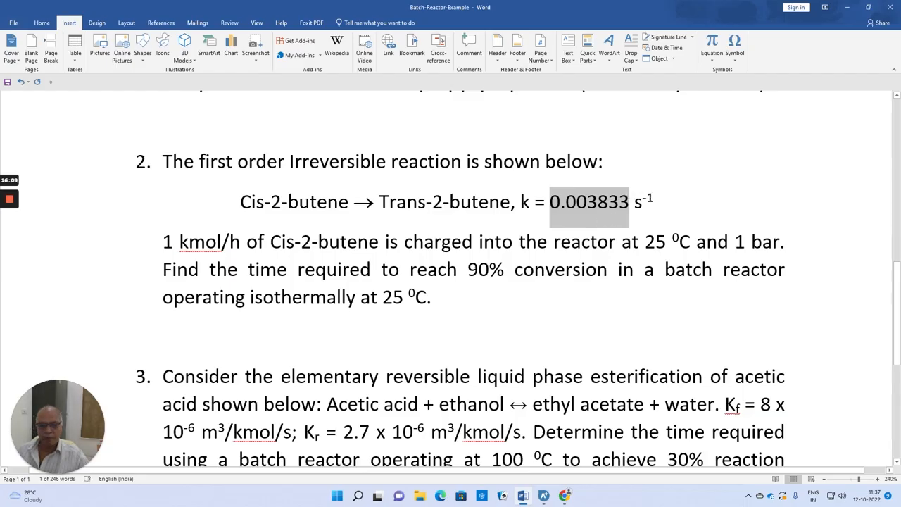
left_click(543, 496)
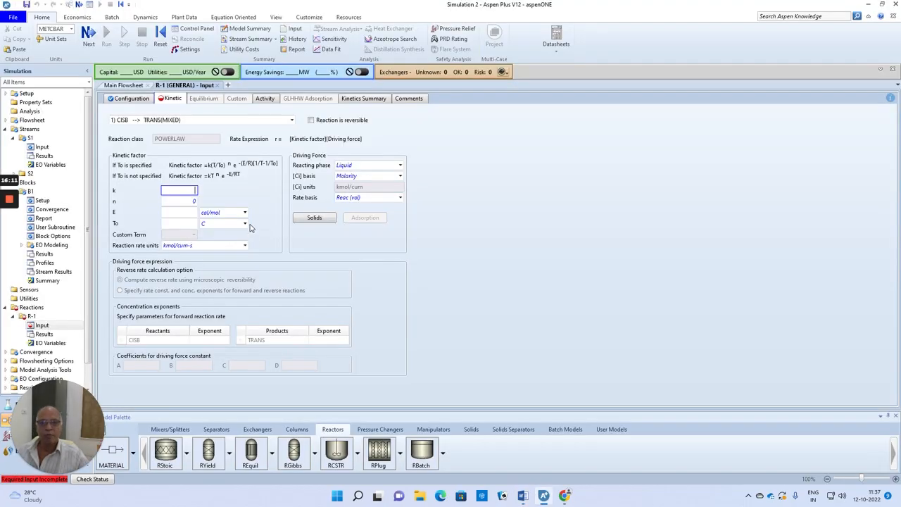
key("ctrl+v")
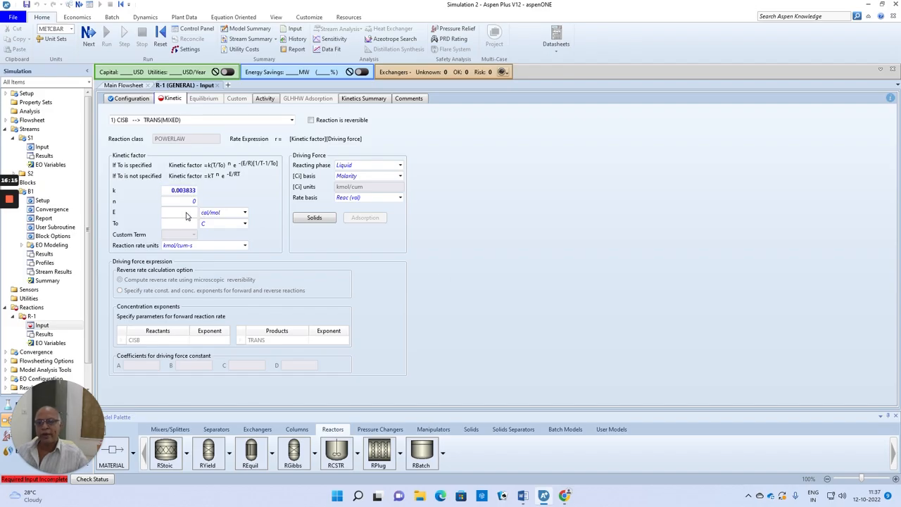
Set the activation energy E to 0 cal/mol and the CISB concentration exponent to 1
left_click(187, 213)
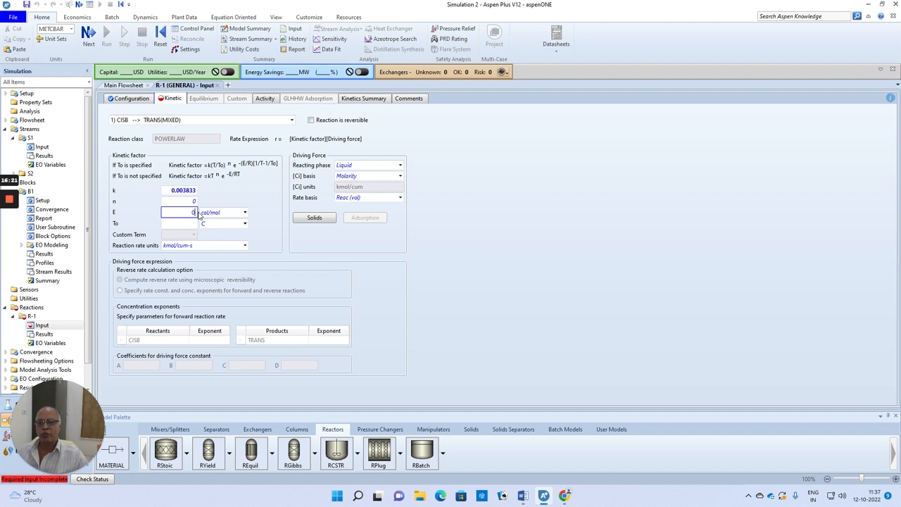
left_click(491, 281)
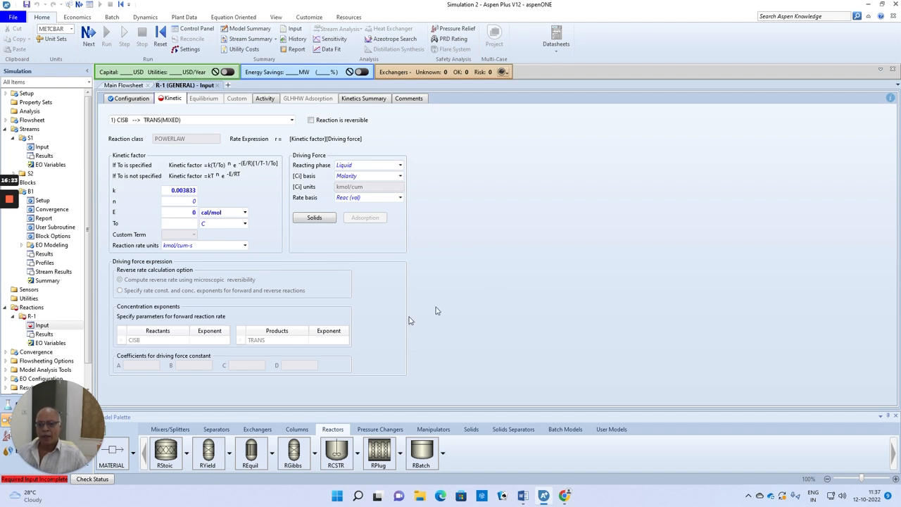
left_click(202, 342)
type("1")
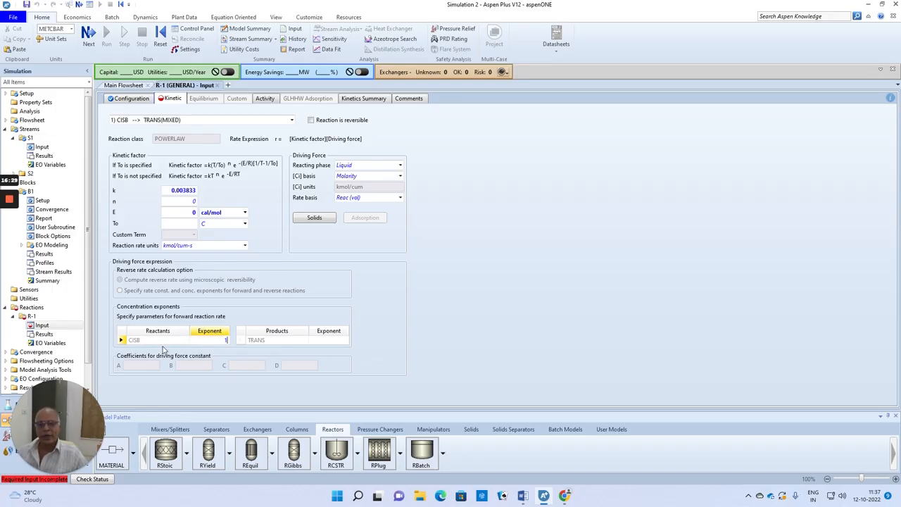
left_click(549, 324)
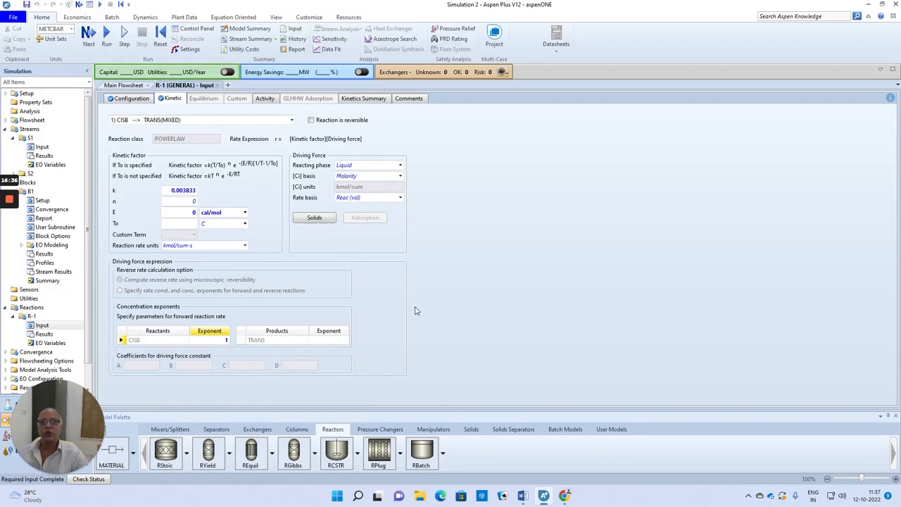
Run the simulation and expand the component mole flows of S1 and S2 in the stream summary
left_click(89, 33)
left_click(501, 267)
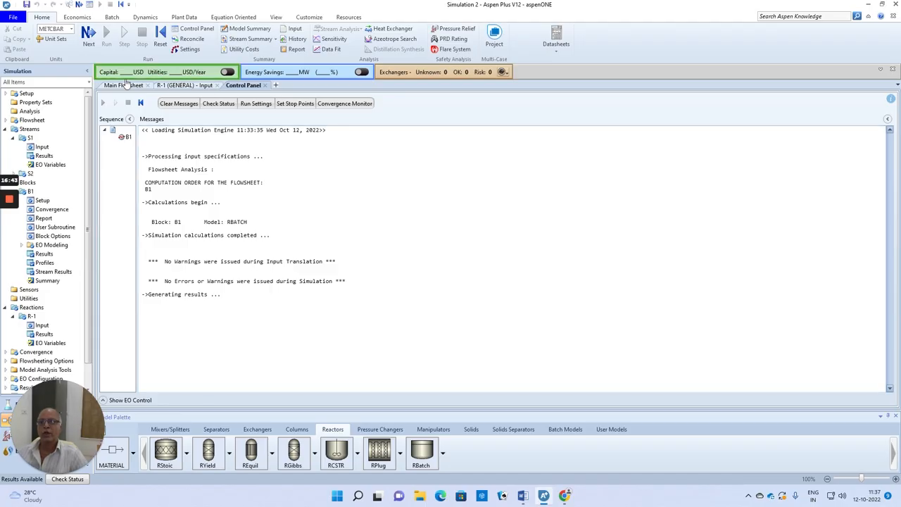
left_click(245, 41)
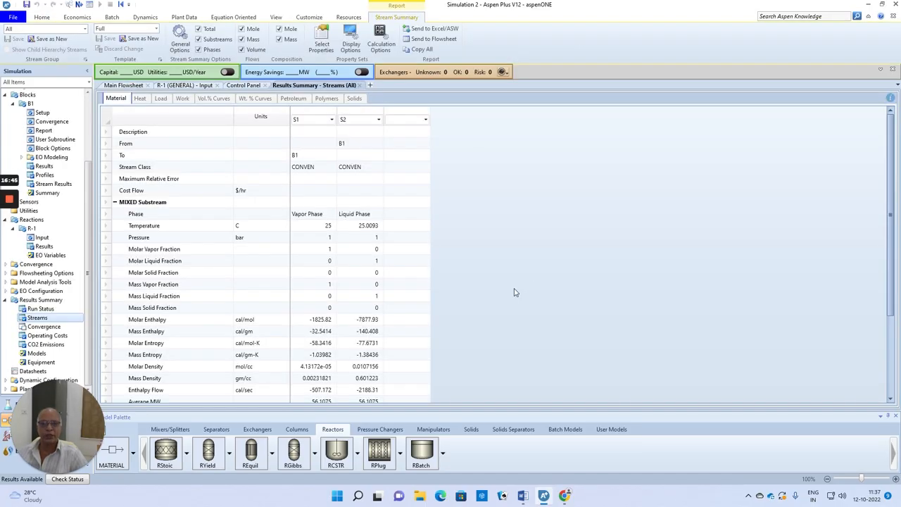
scroll(350, 309, "down", 3)
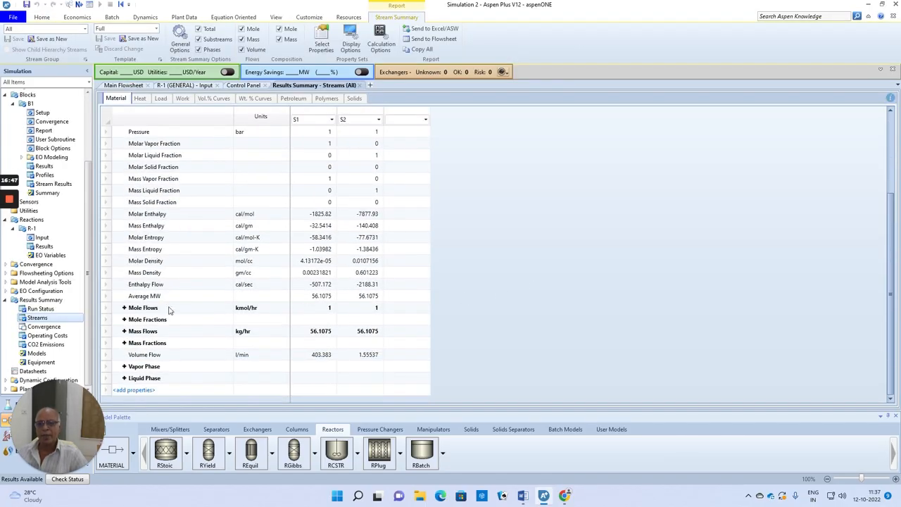
left_click(124, 308)
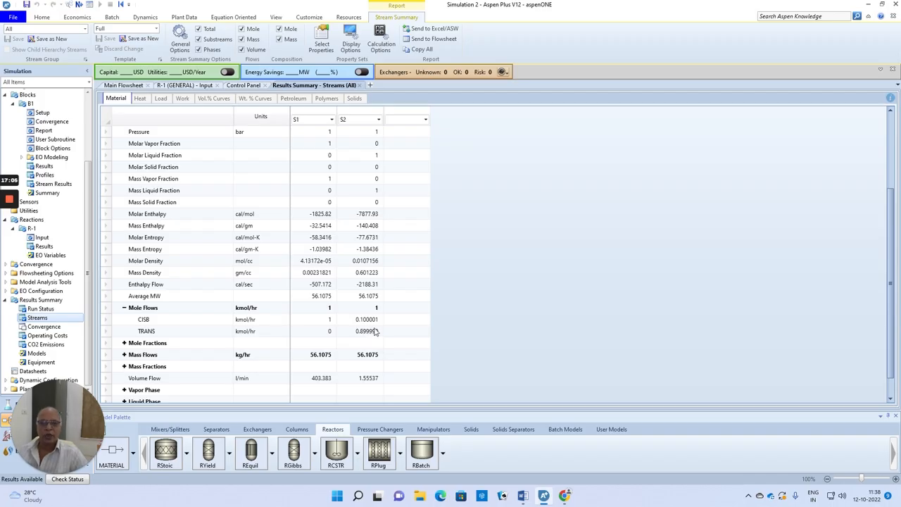
Open the results of reactor block B1 and display the operation time in min
left_click(134, 85)
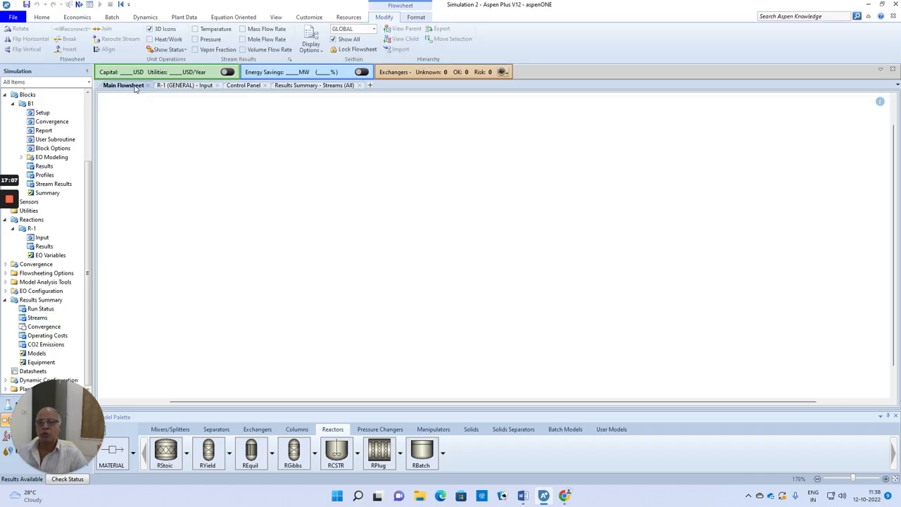
left_click(436, 223)
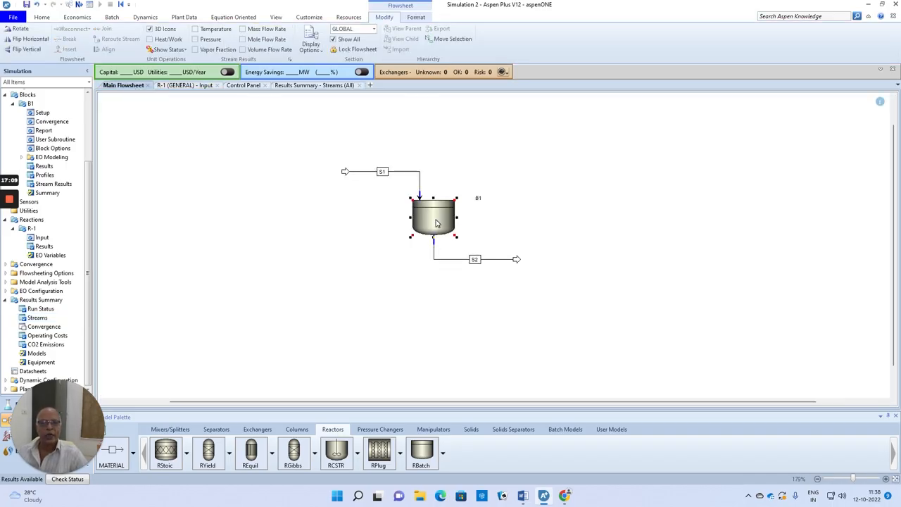
right_click(436, 223)
left_click(459, 235)
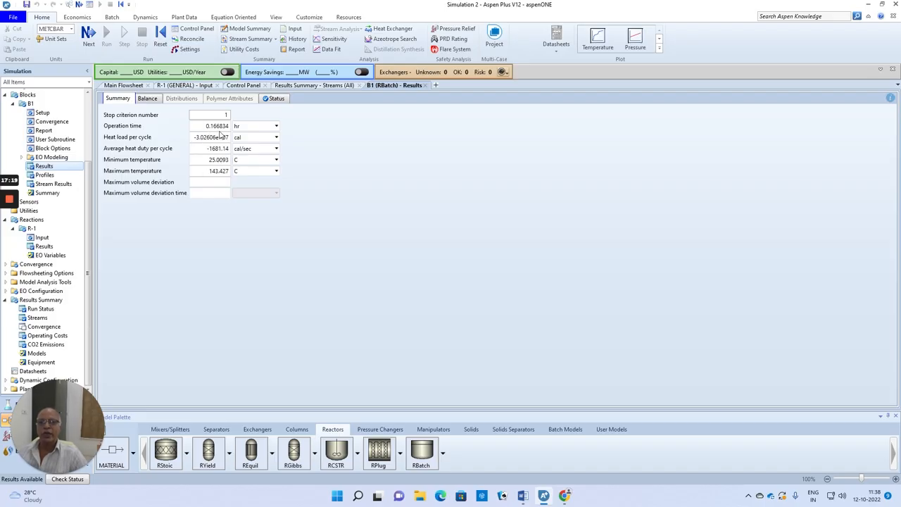
left_click(276, 126)
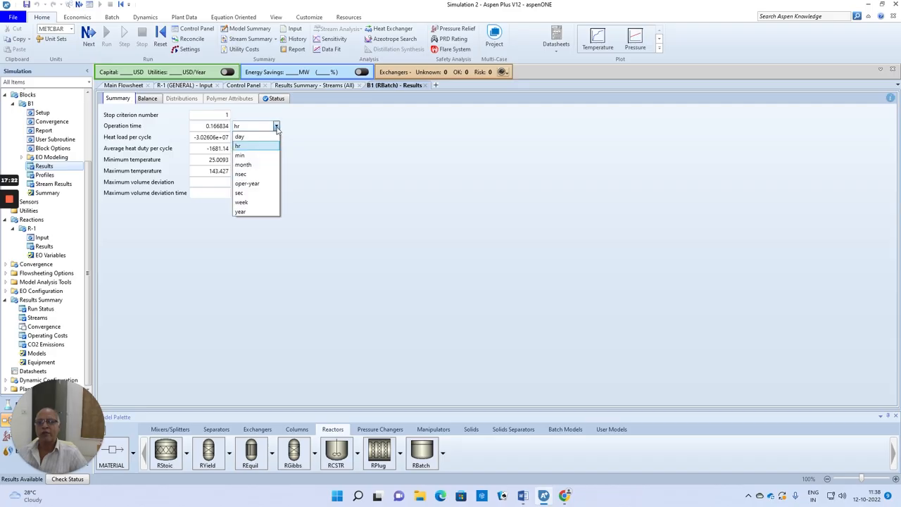
left_click(246, 155)
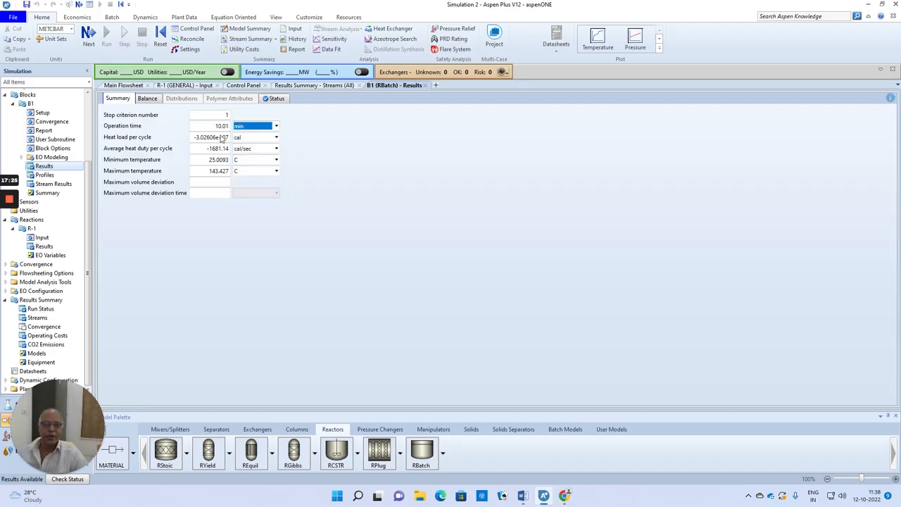
Return to the main flowsheet, then switch to the Word document and review the allyl alcohol and acetone problem
left_click(123, 85)
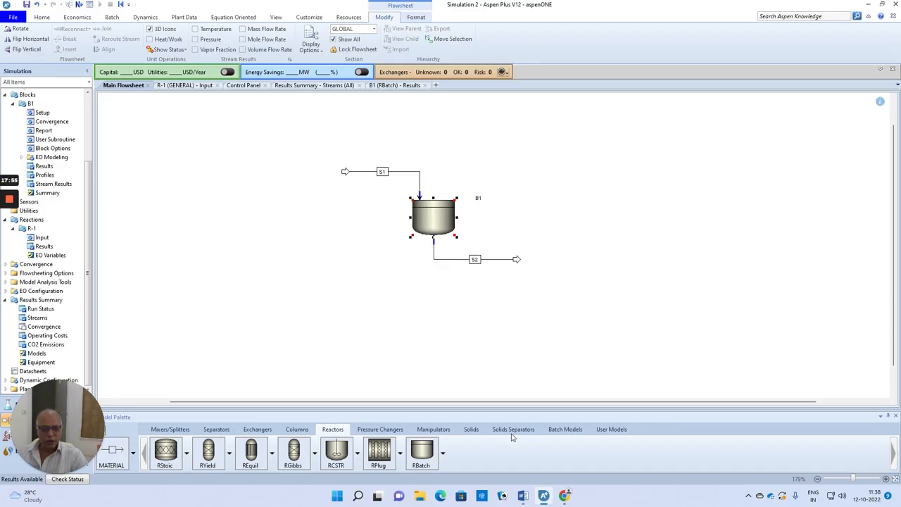
left_click(522, 495)
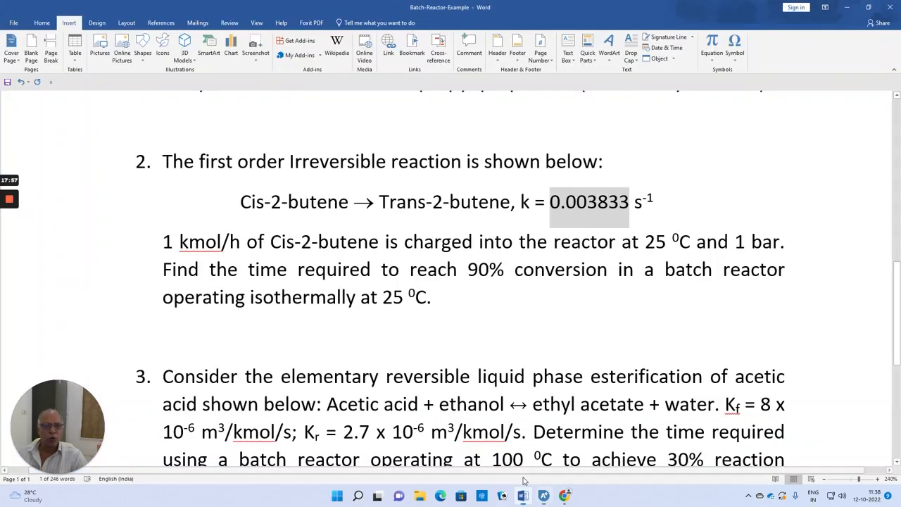
scroll(450, 282, "up", 4)
scroll(450, 282, "up", 1)
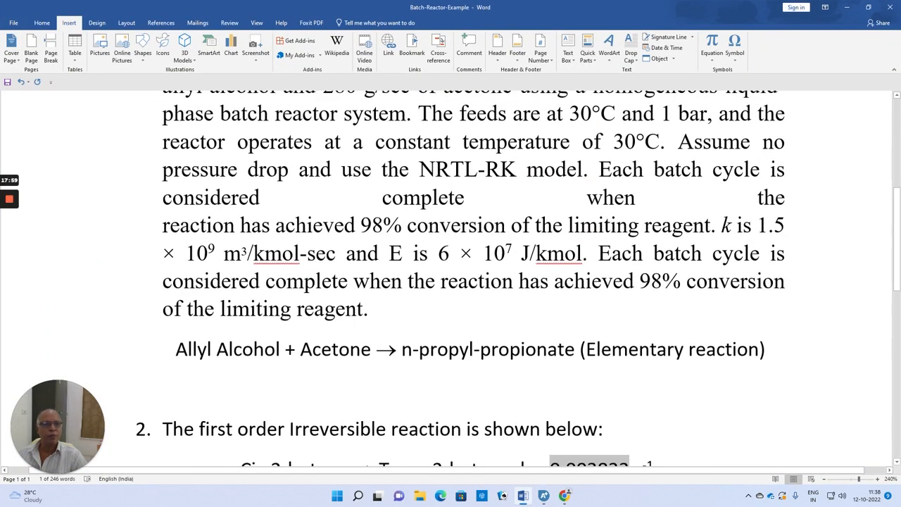